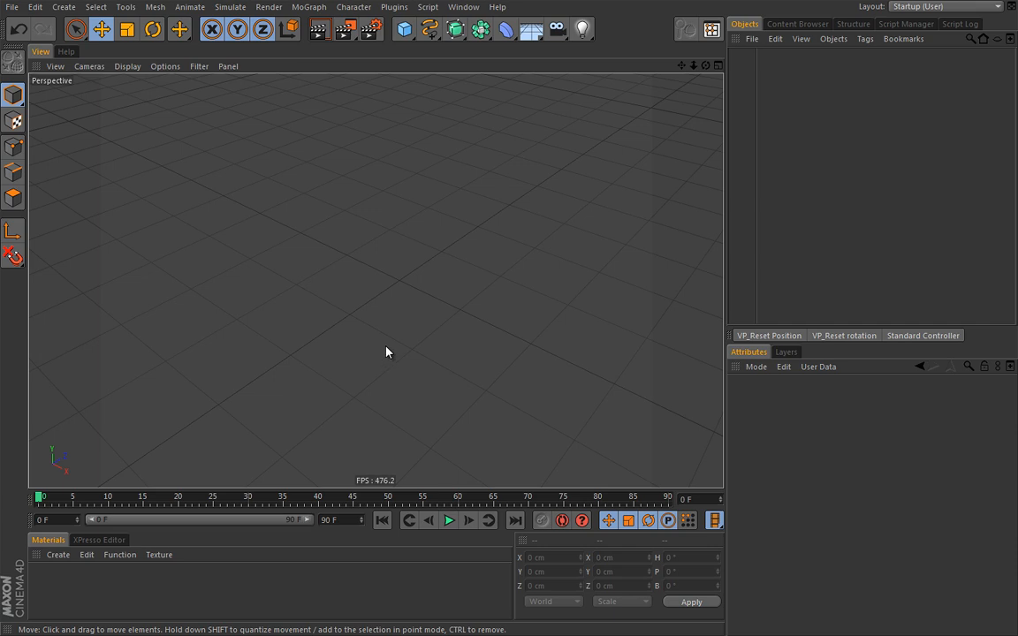
# Start a new empty scene and open the primitive objects palette
pyautogui.hotkey('ctrl', 'd')
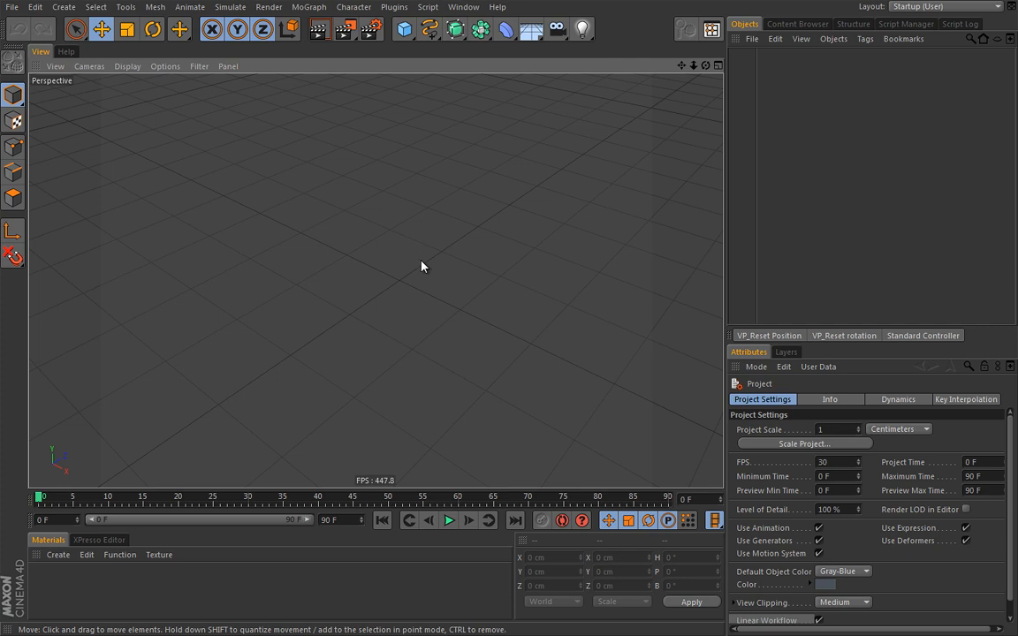
pyautogui.click(404, 29)
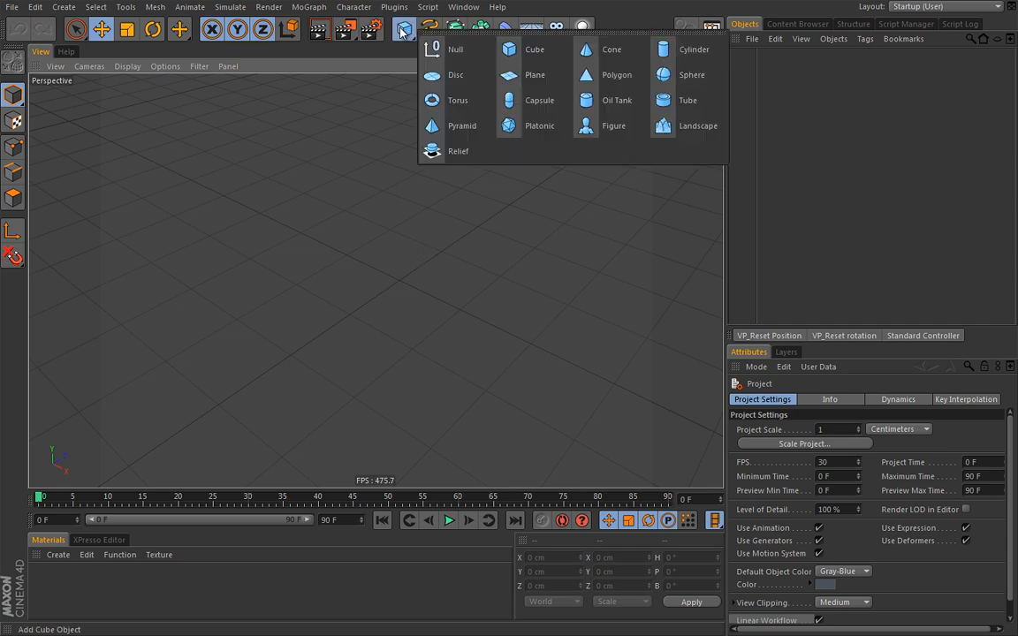
# Add a Disc primitive with Inner Radius 50 cm and Disc Segments 1
pyautogui.click(430, 76)
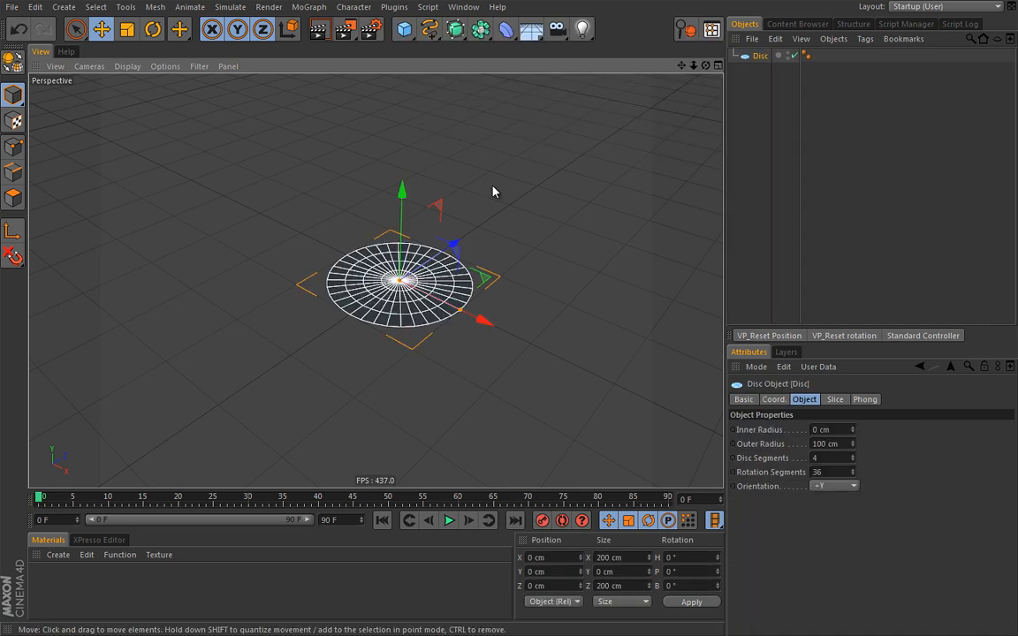
pyautogui.doubleClick(845, 429)
pyautogui.write('50')
pyautogui.press('Return')
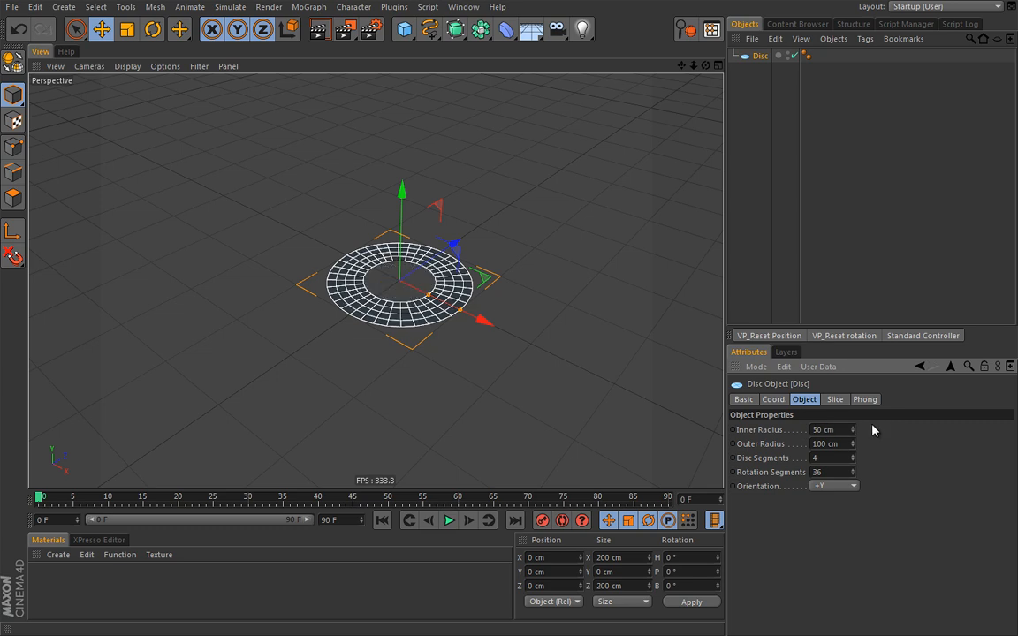
pyautogui.doubleClick(837, 457)
pyautogui.write('1')
pyautogui.press('Return')
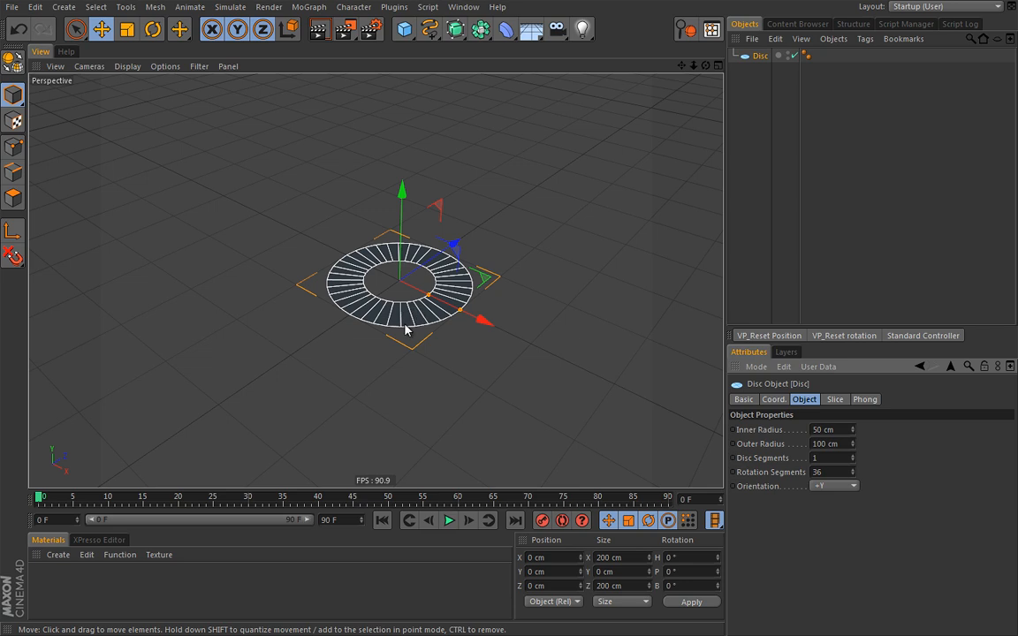
pyautogui.scroll(5, 397, 327)
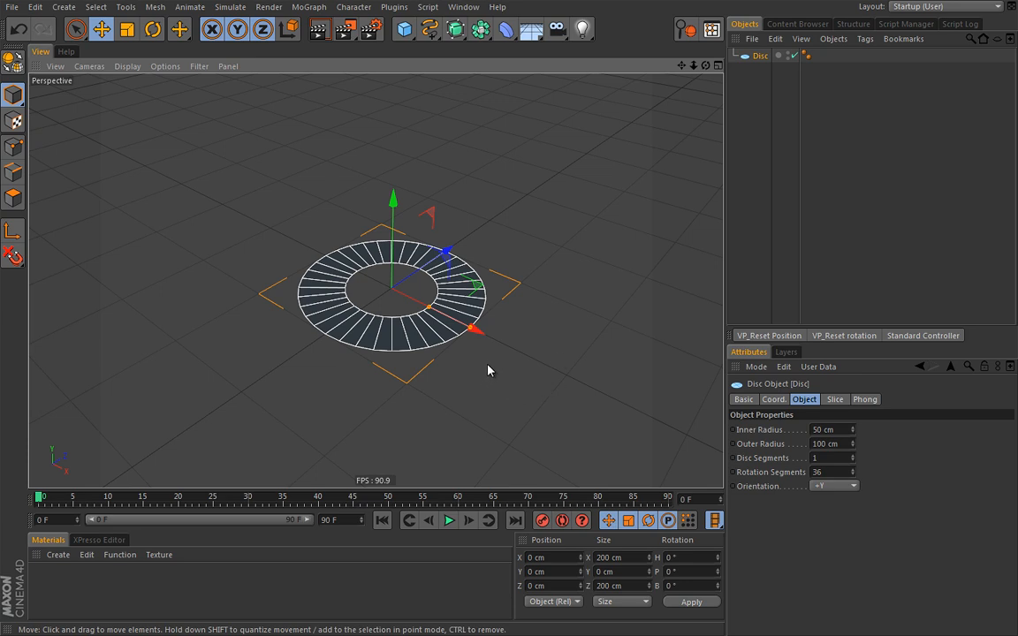
# Switch to world coordinates, keyframe the disc's Inner Radius, and show its Coord. values
pyautogui.press('w')
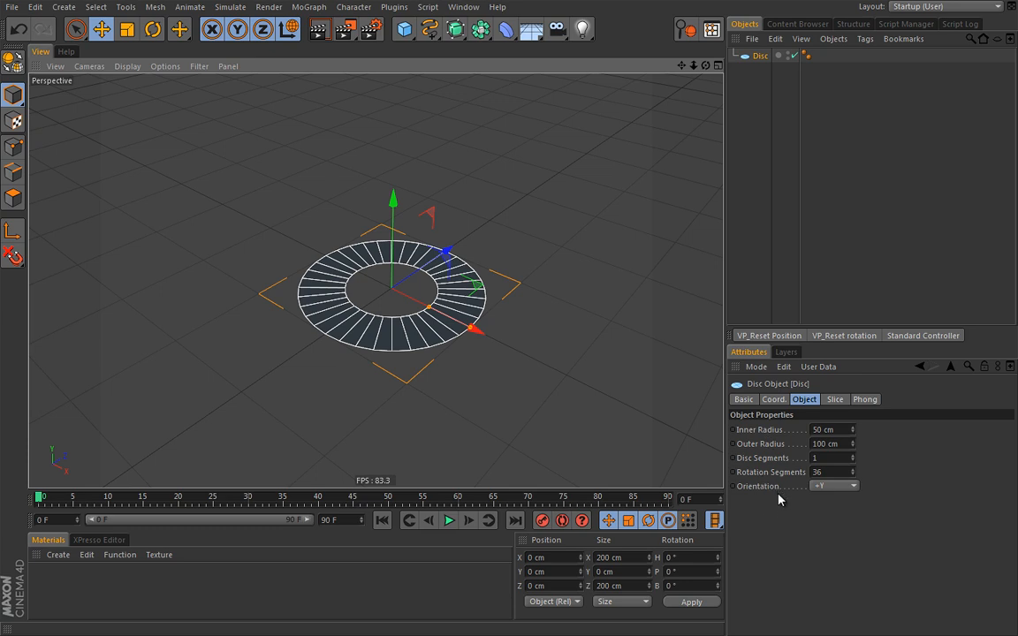
pyautogui.click(733, 432)
pyautogui.click(777, 402)
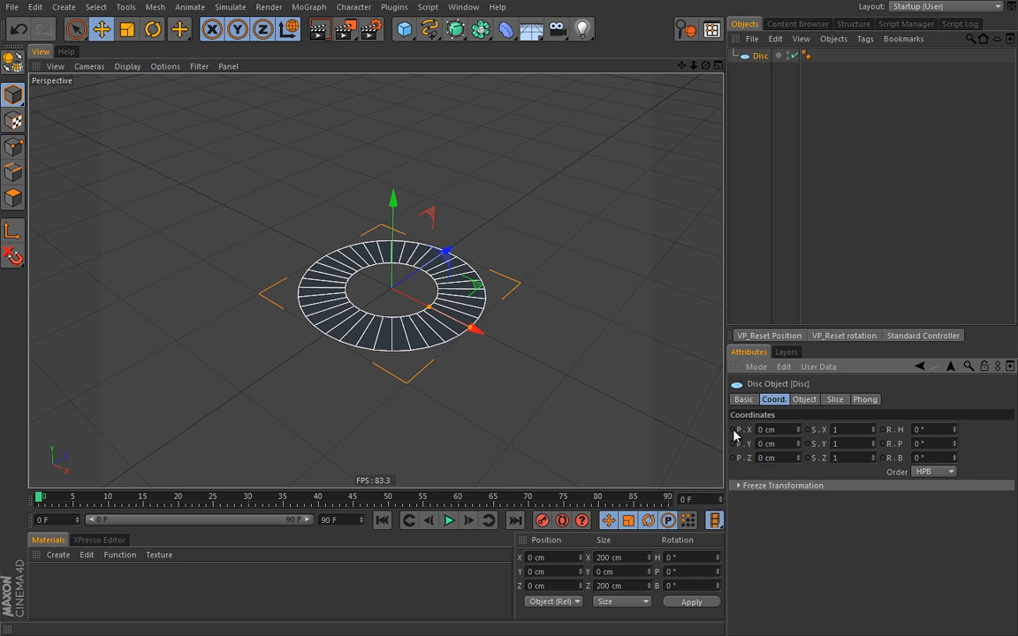
# Return to the disc's Object tab in the Attributes Manager
pyautogui.click(805, 399)
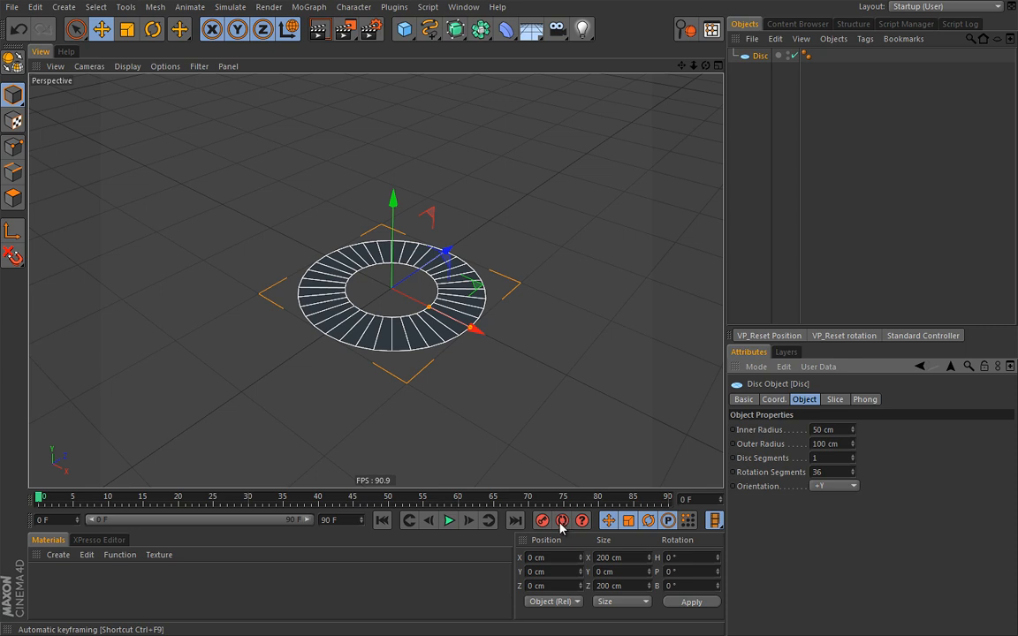
# Enable Auto Keyframing and move the disc to about -195 cm on X at frame 0
pyautogui.click(562, 521)
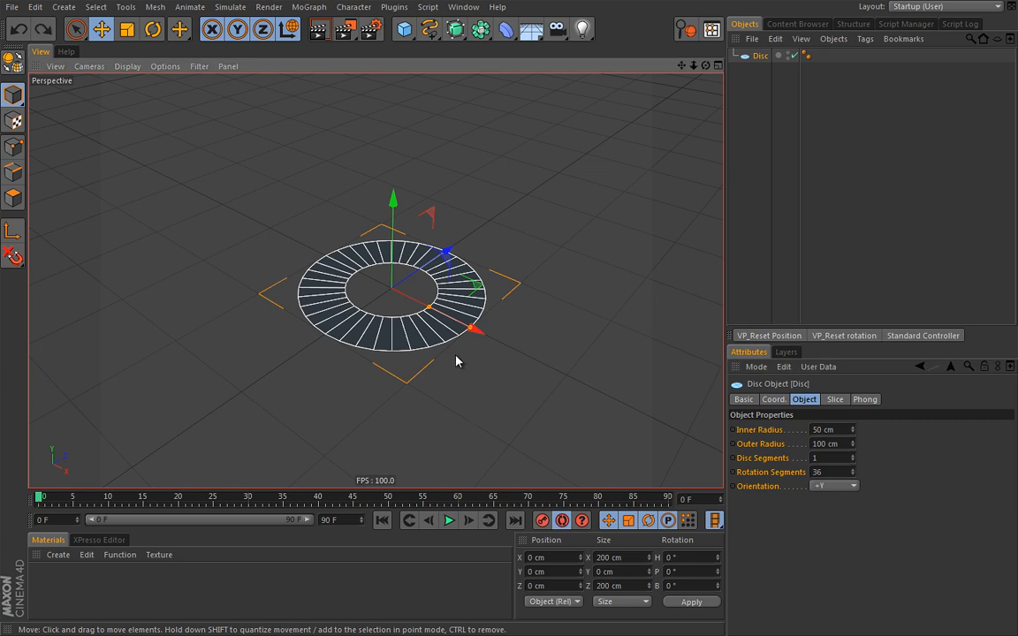
pyautogui.moveTo(459, 326); pyautogui.dragTo(337, 252)
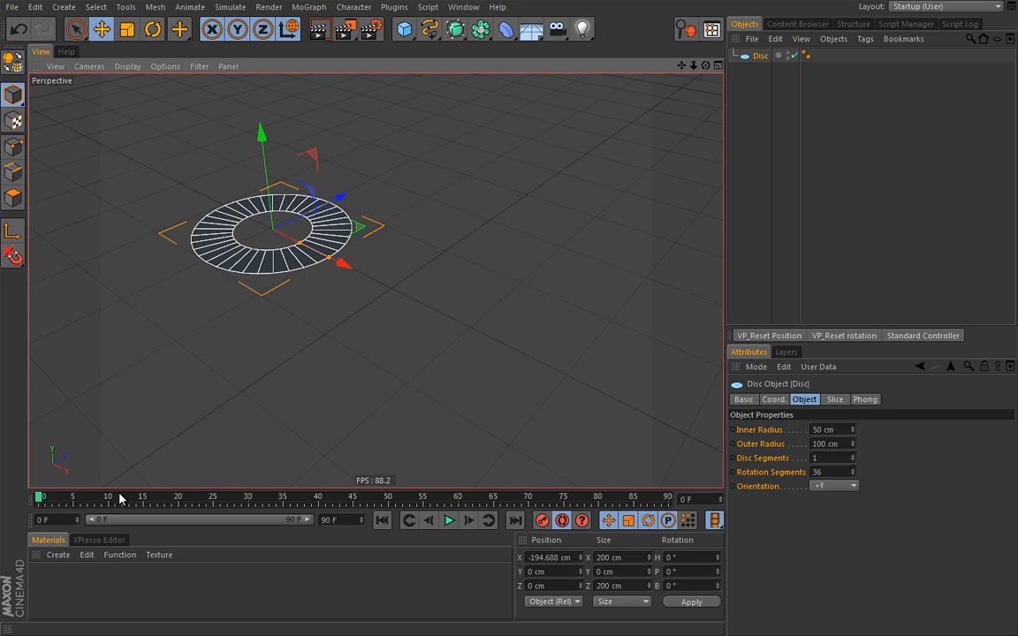
# At frame 45, move the disc to about 5 cm on X, recording a second key
pyautogui.moveTo(41, 498); pyautogui.dragTo(354, 501)
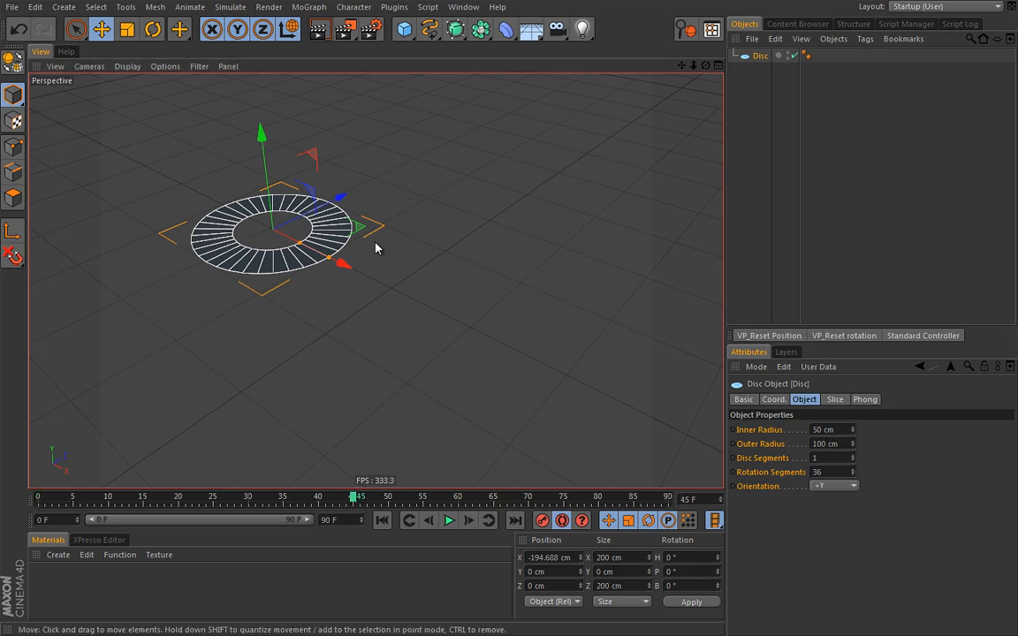
pyautogui.moveTo(335, 261); pyautogui.dragTo(482, 340)
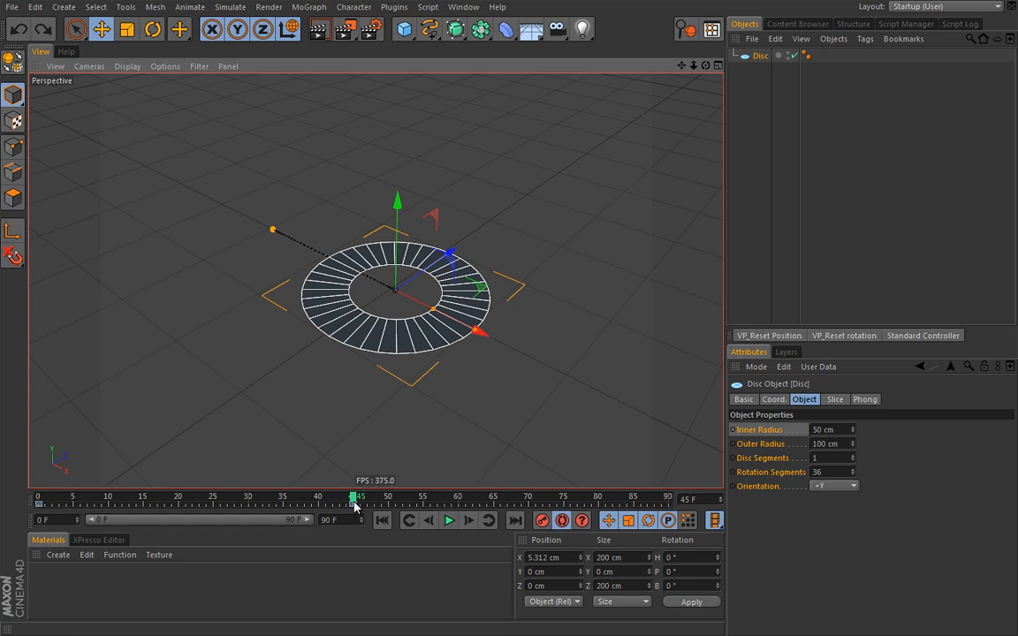
# Move the frame-45 disc position to about 124 cm on X and play the animation
pyautogui.moveTo(477, 333); pyautogui.dragTo(607, 384)
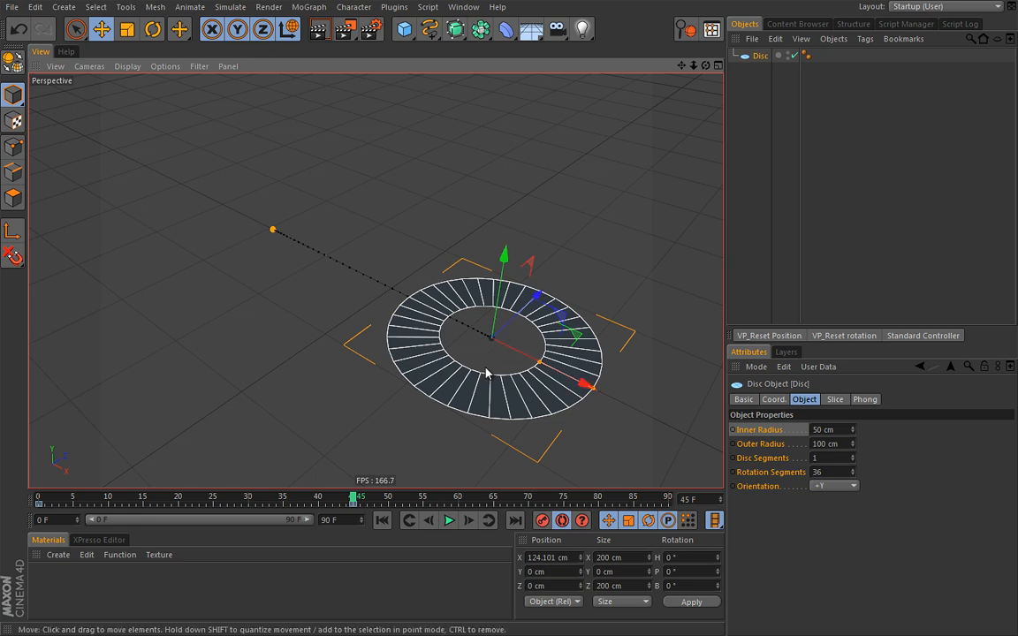
pyautogui.click(449, 521)
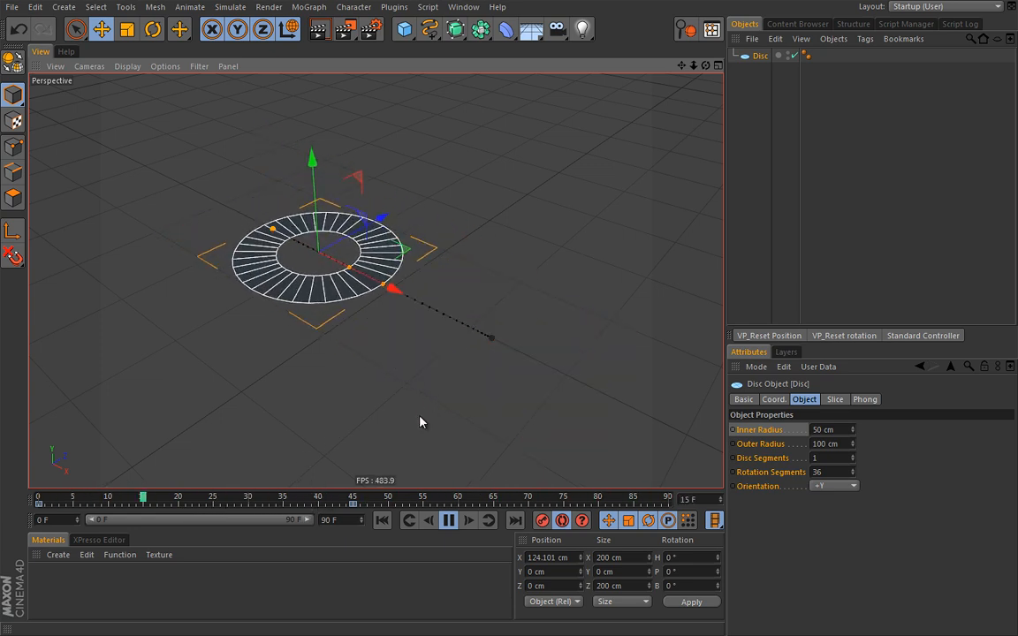
# Move the disc's intermediate position key to frame 30 while the animation plays
pyautogui.click(448, 520)
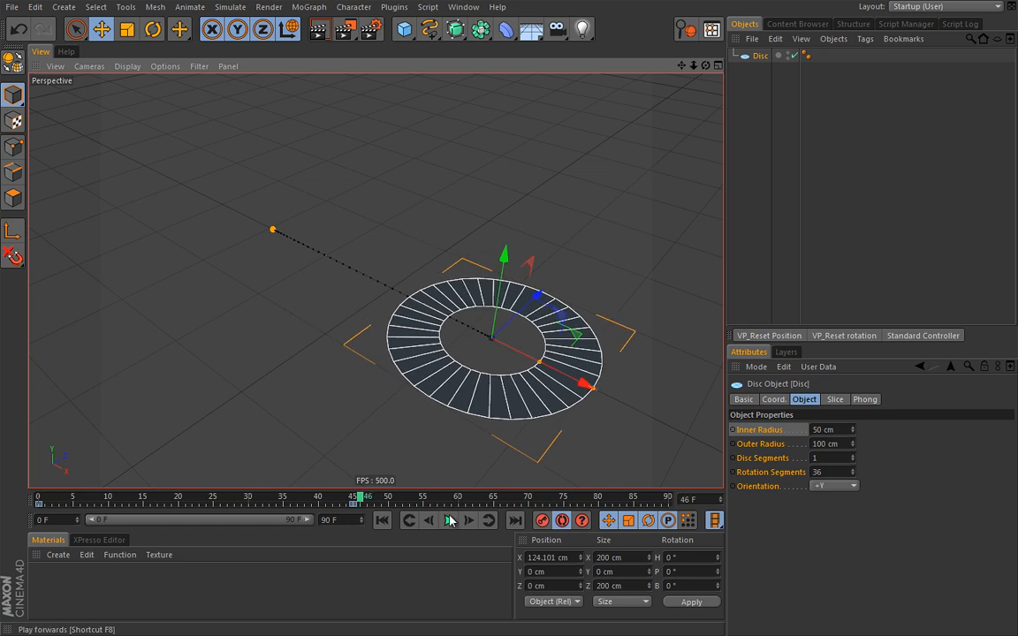
pyautogui.click(354, 504)
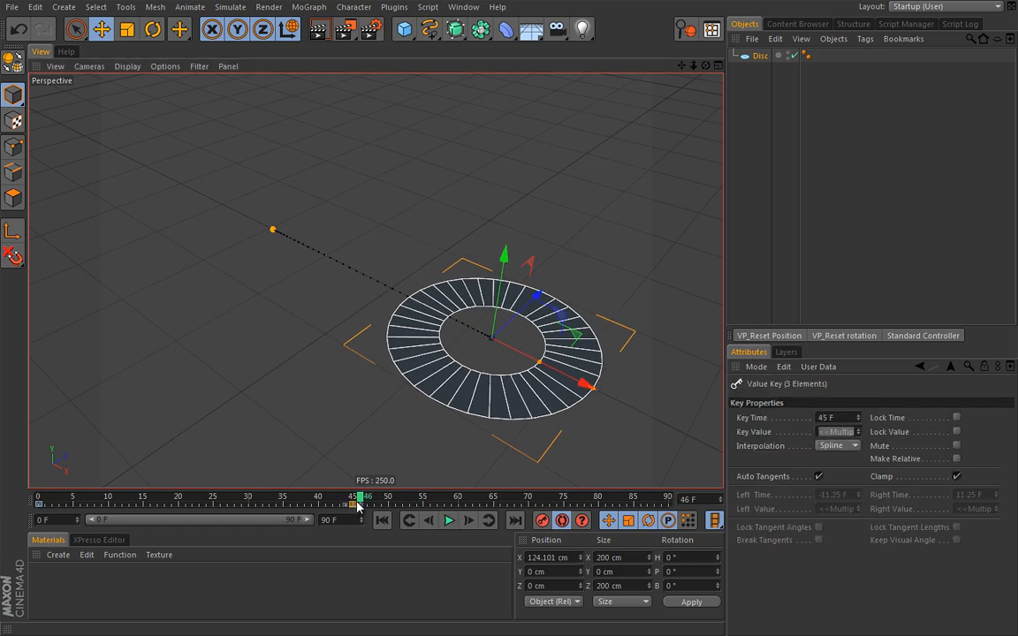
pyautogui.moveTo(354, 505); pyautogui.dragTo(671, 508)
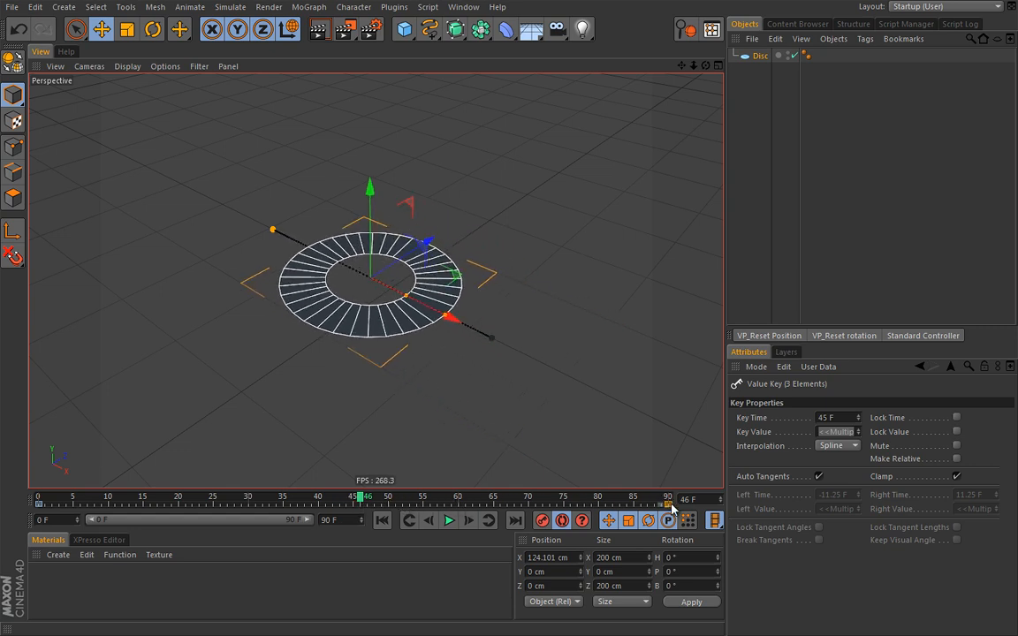
pyautogui.click(450, 521)
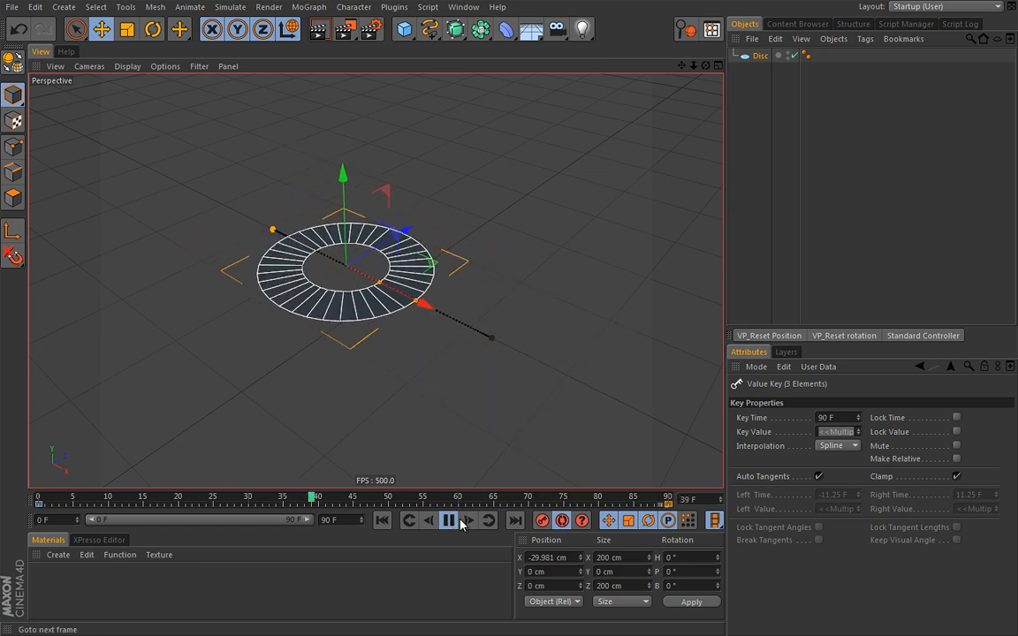
pyautogui.click(449, 520)
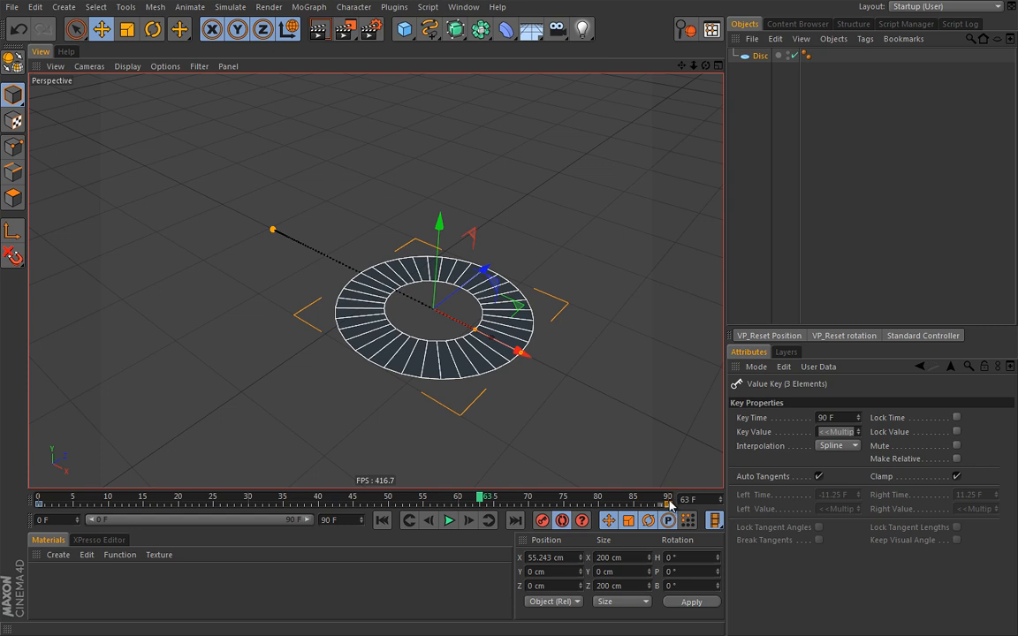
pyautogui.click(448, 520)
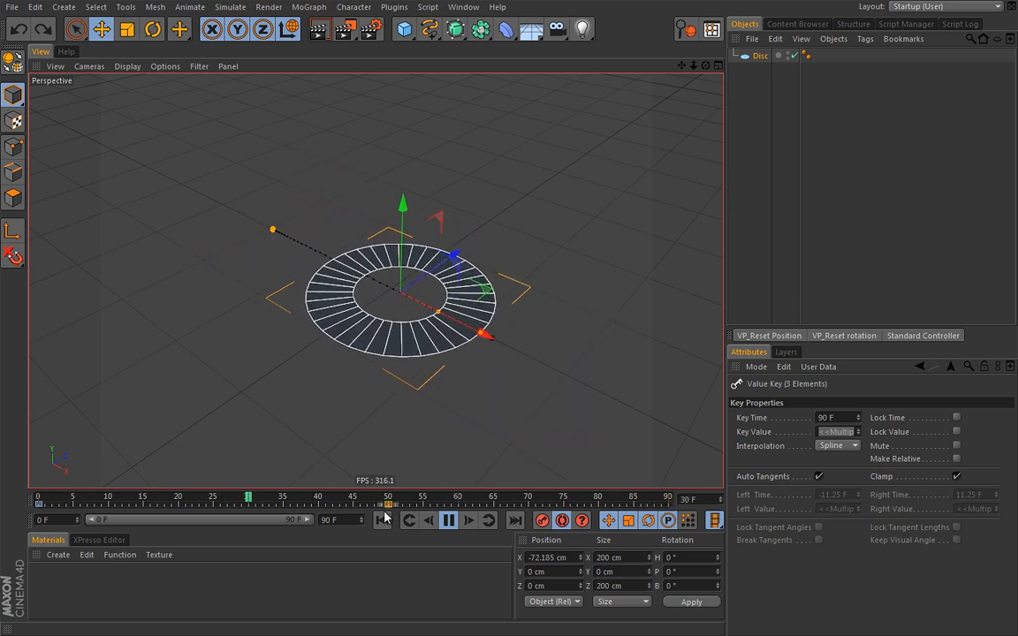
pyautogui.moveTo(290, 507)
pyautogui.mouseDown()
pyautogui.moveTo(212, 501)
pyautogui.moveTo(252, 502)
pyautogui.mouseUp()
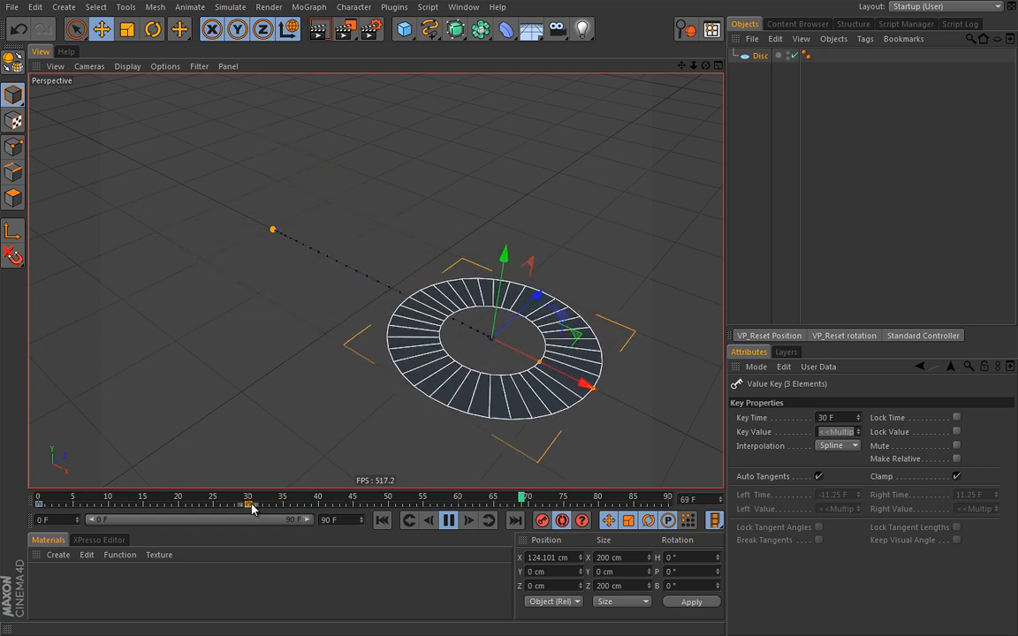
# Shift the intermediate key to about frame 37, then stop playback and return to frame 0
pyautogui.moveTo(249, 506); pyautogui.dragTo(461, 514)
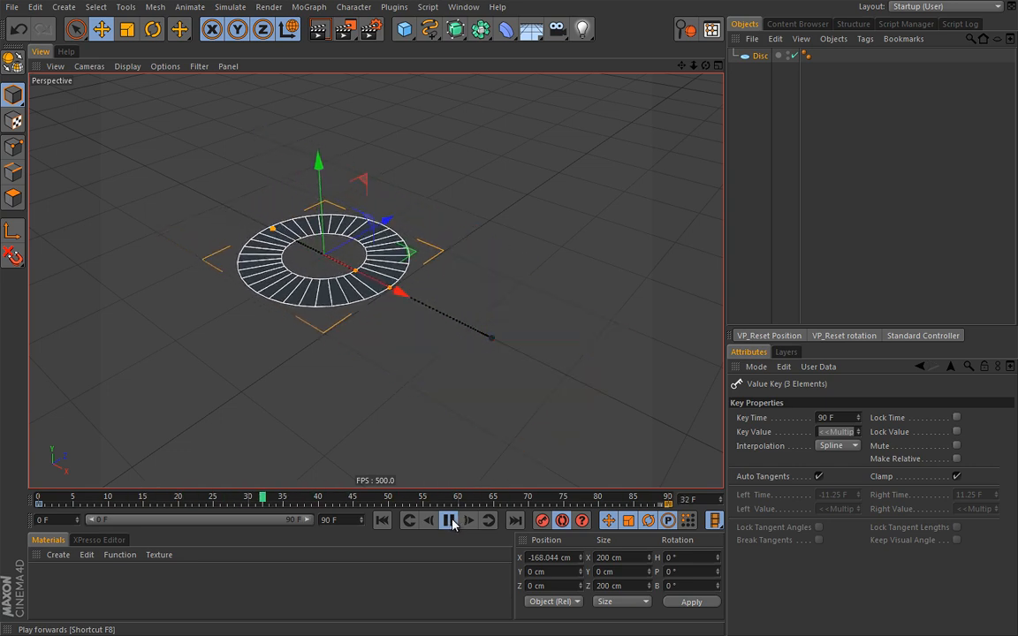
pyautogui.click(450, 521)
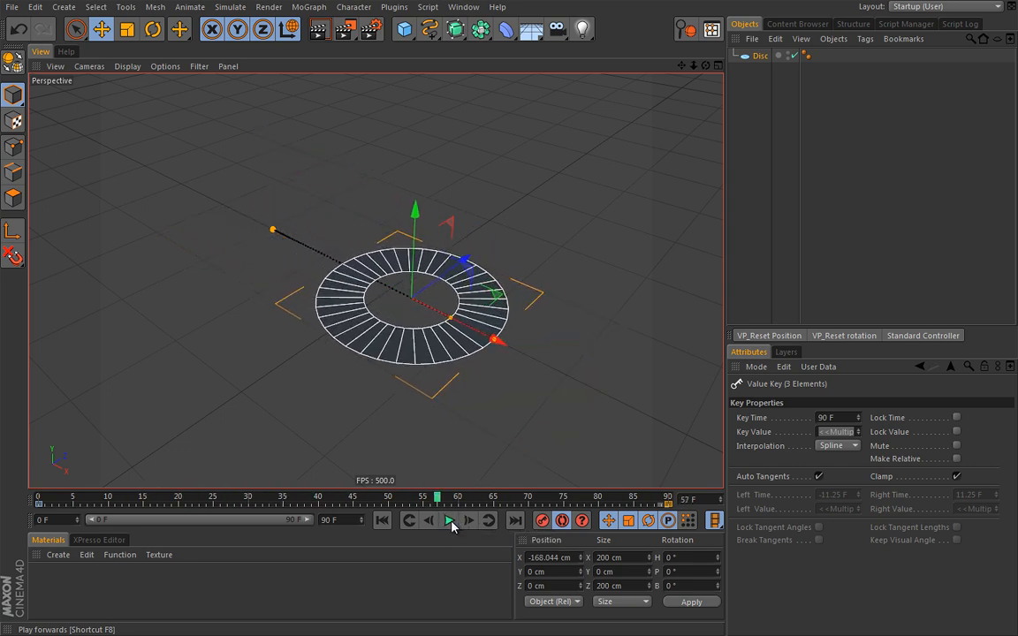
pyautogui.click(382, 520)
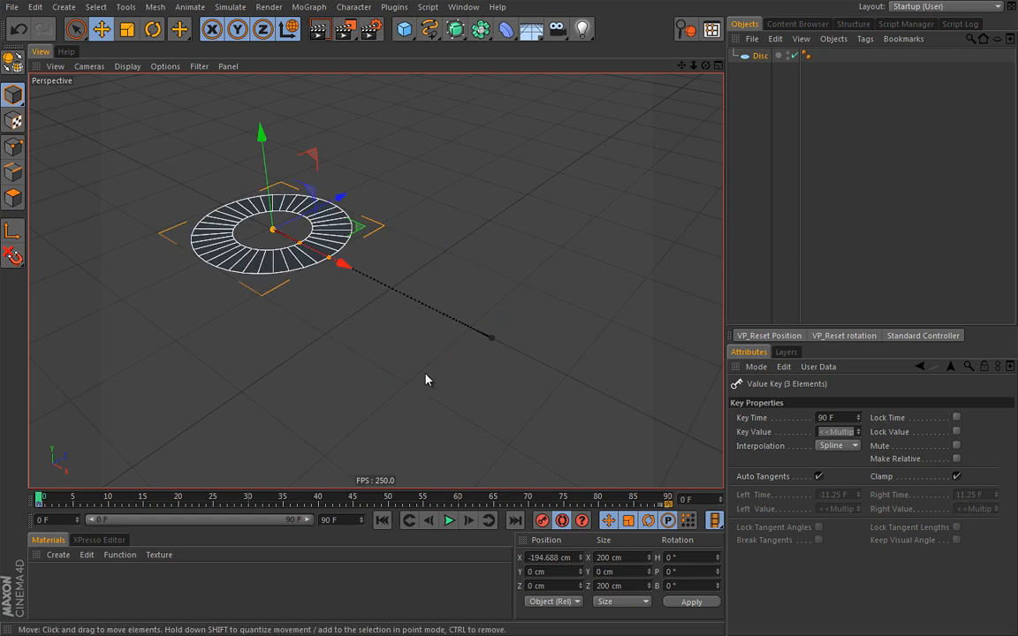
# Select every disc key on the timeline and delete them
pyautogui.doubleClick(382, 502)
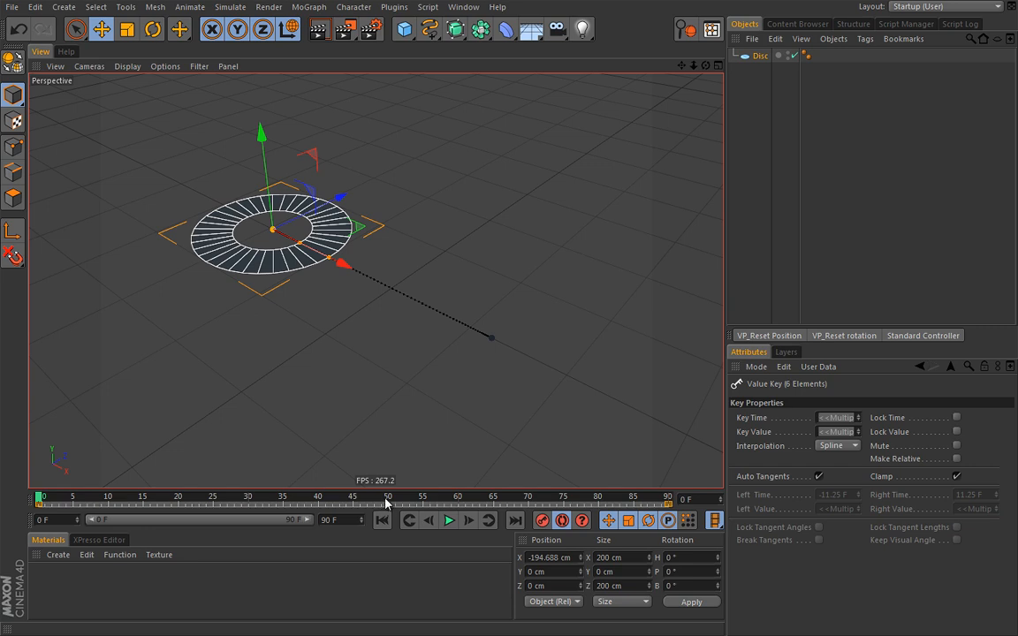
pyautogui.press('Delete')
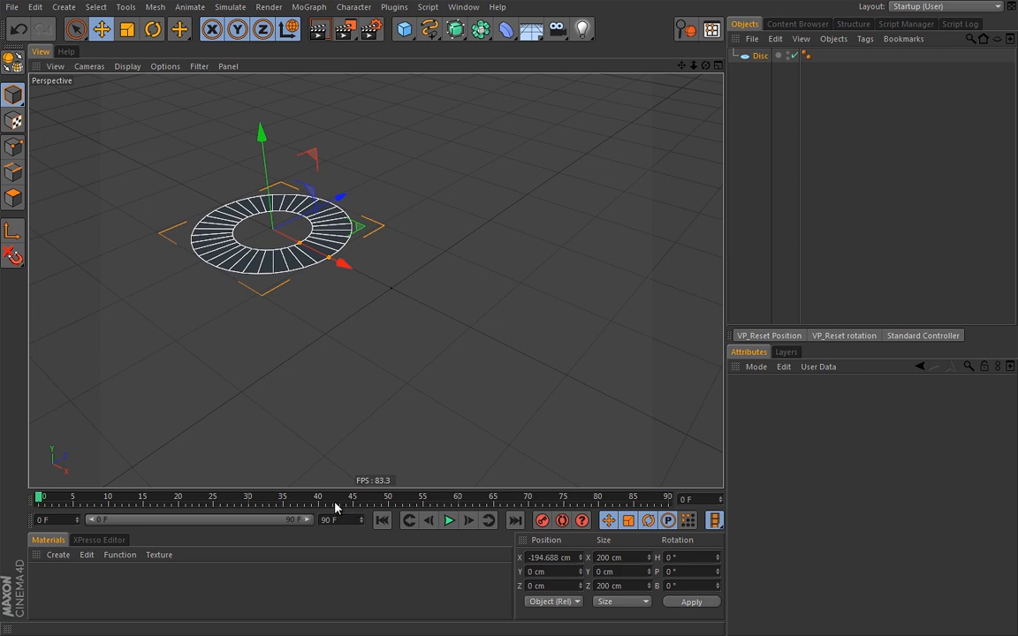
# Mark frames 41–57 on the timeline, return to frame 0, and deselect the disc
pyautogui.click(293, 502)
pyautogui.moveTo(291, 505); pyautogui.dragTo(312, 505)
pyautogui.moveTo(325, 504); pyautogui.dragTo(452, 506)
pyautogui.click(383, 520)
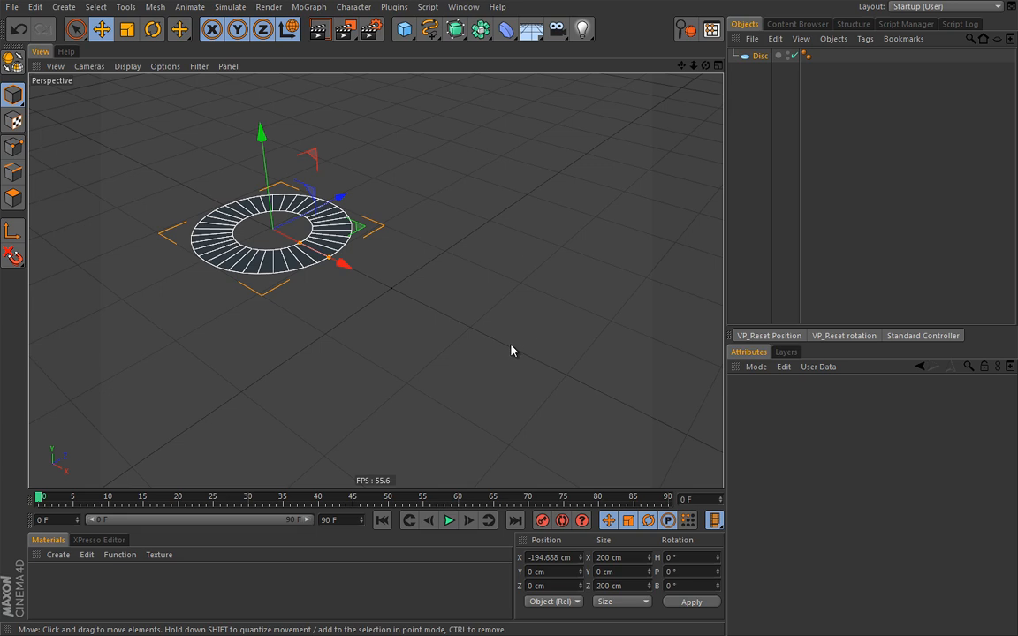
pyautogui.click(473, 282)
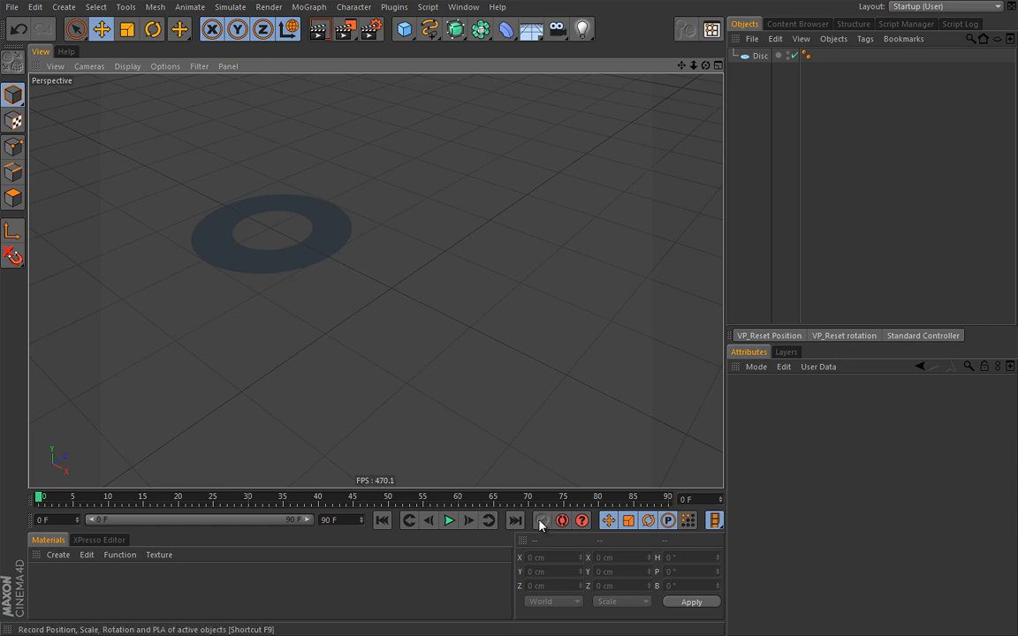
pyautogui.click(324, 258)
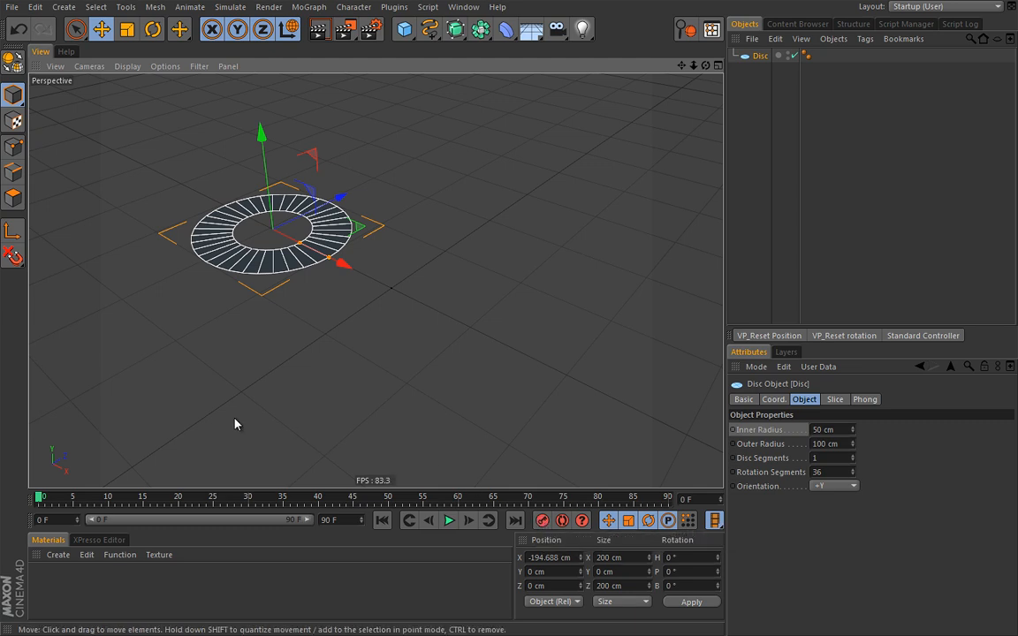
pyautogui.moveTo(40, 499)
pyautogui.mouseDown()
pyautogui.moveTo(289, 497)
pyautogui.moveTo(32, 504)
pyautogui.mouseUp()
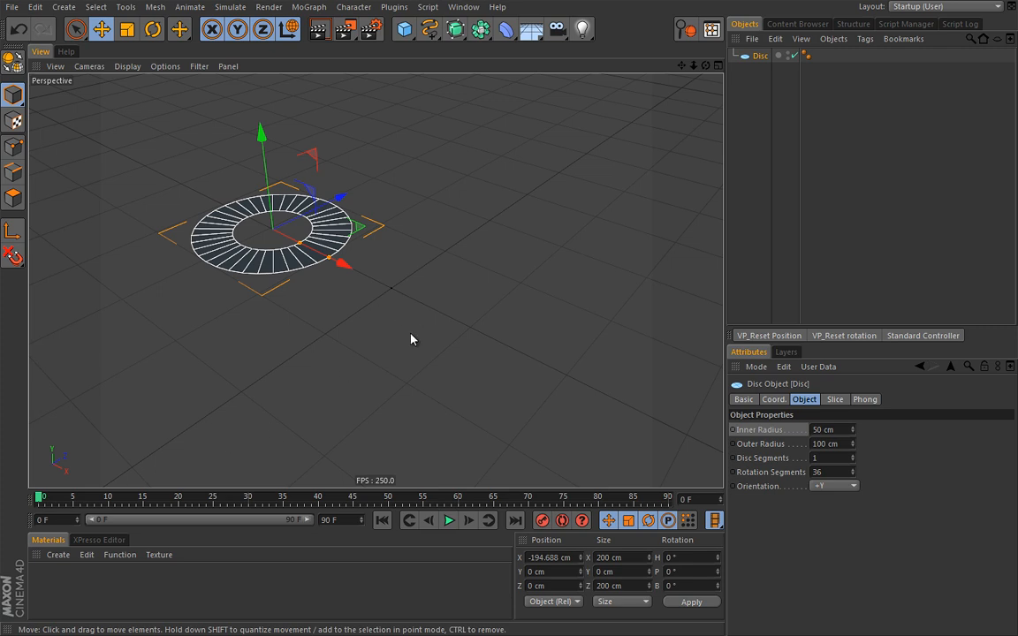
pyautogui.rightClick(371, 305)
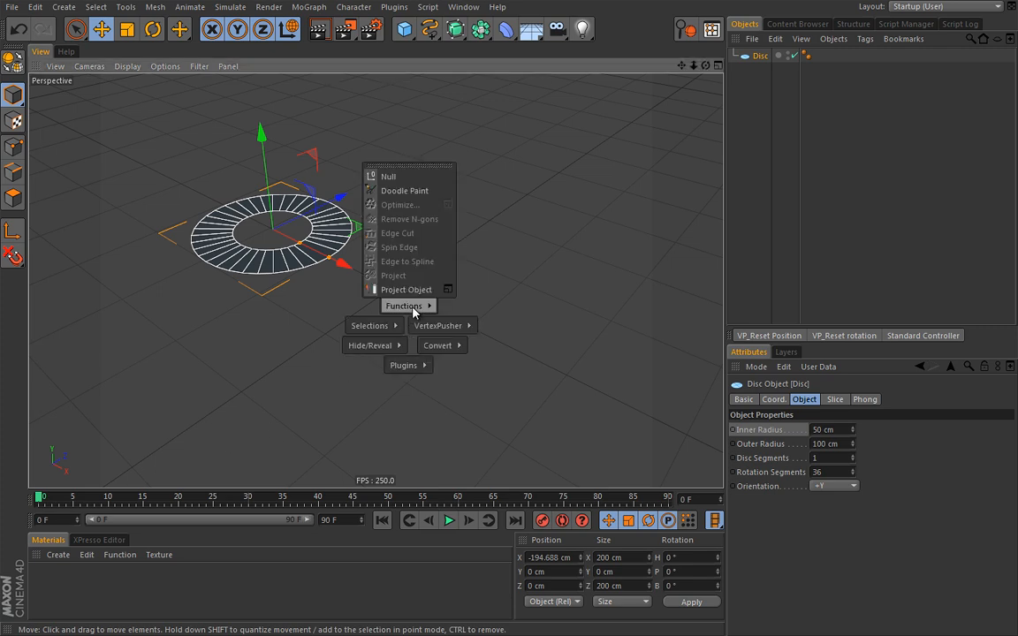
pyautogui.click(399, 191)
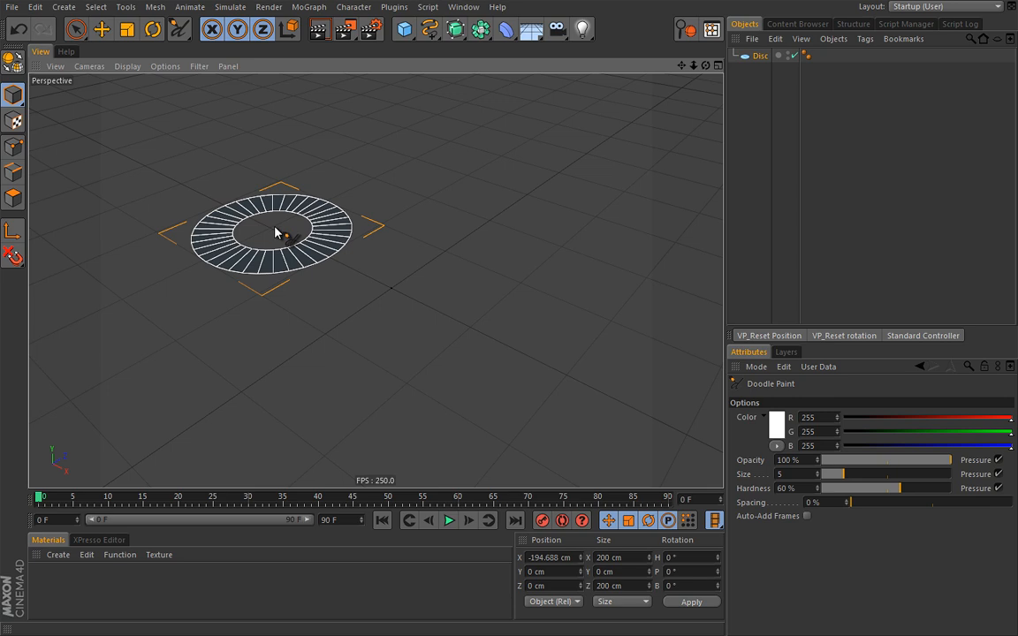
pyautogui.moveTo(279, 225)
pyautogui.mouseDown()
pyautogui.moveTo(265, 236)
pyautogui.moveTo(390, 226)
pyautogui.moveTo(473, 239)
pyautogui.moveTo(443, 245)
pyautogui.moveTo(489, 246)
pyautogui.moveTo(522, 286)
pyautogui.moveTo(561, 385)
pyautogui.moveTo(542, 387)
pyautogui.moveTo(566, 394)
pyautogui.mouseUp()
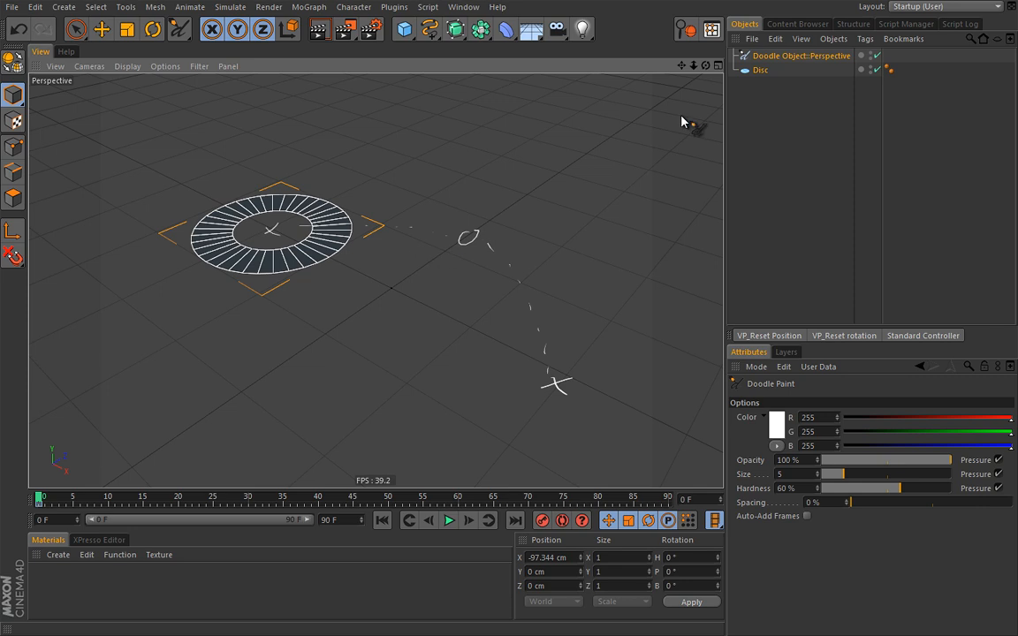
pyautogui.press('Delete')
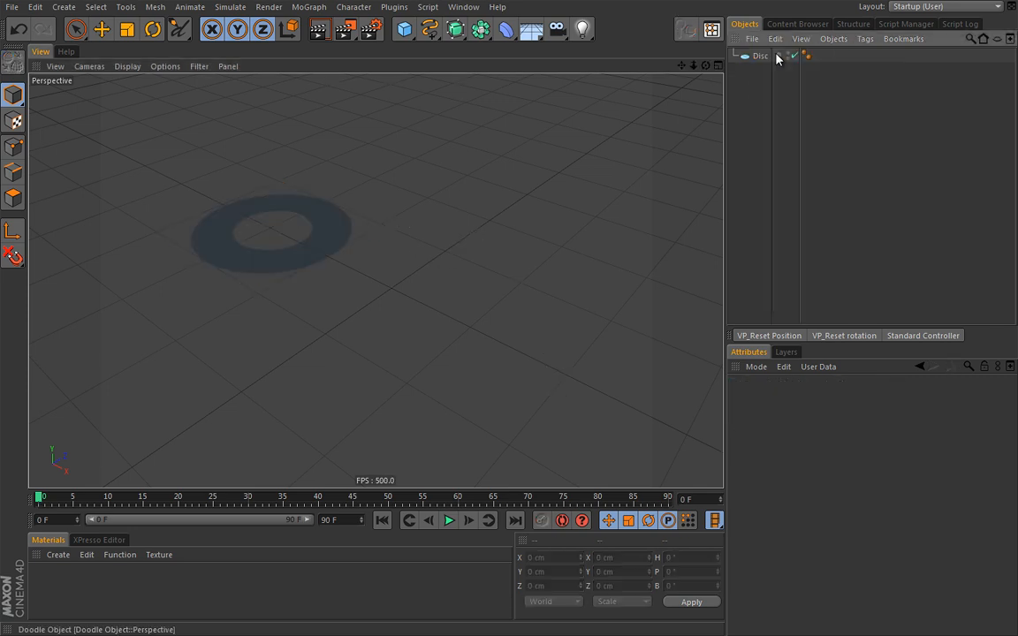
pyautogui.press('e')
pyautogui.click(336, 260)
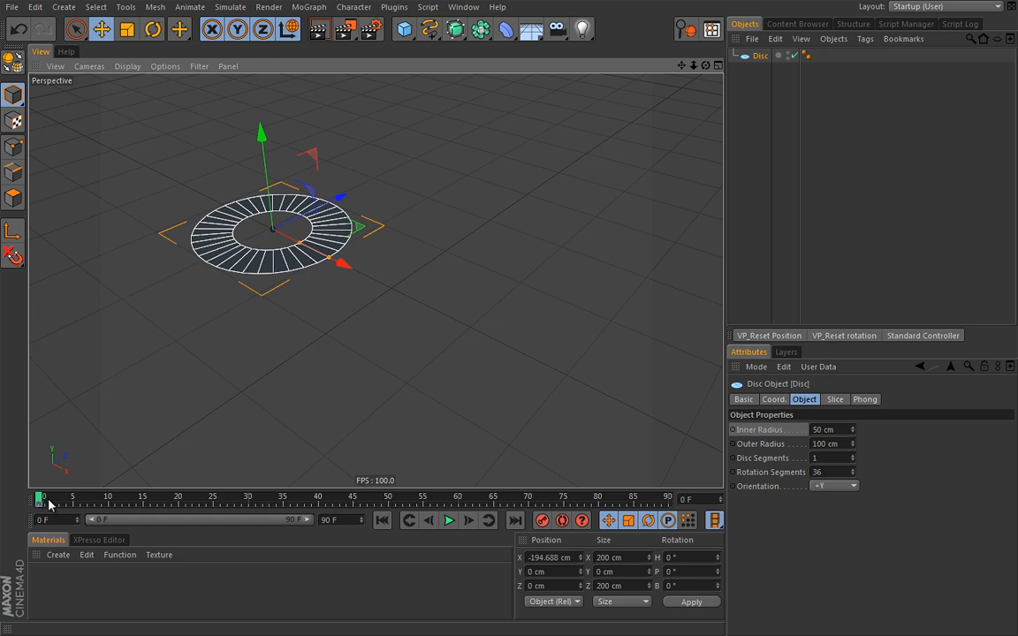
# At frame 45, move the disc toward the centre and back to Z 117.5 cm, then record a position key
pyautogui.moveTo(39, 499); pyautogui.dragTo(357, 504)
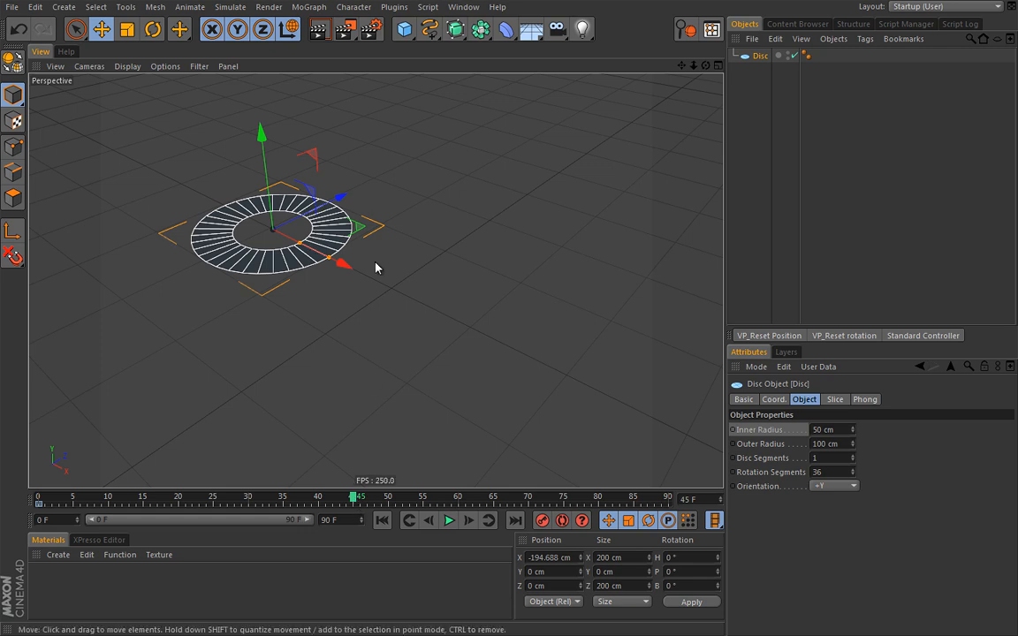
pyautogui.moveTo(343, 263); pyautogui.dragTo(477, 330)
pyautogui.moveTo(448, 252); pyautogui.dragTo(508, 212)
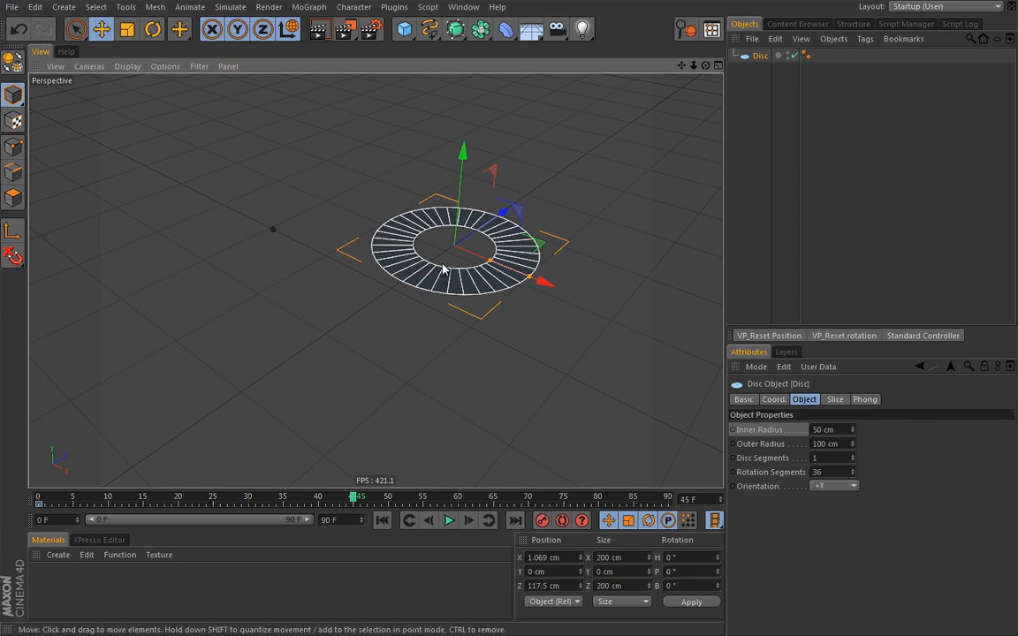
pyautogui.press('F9')
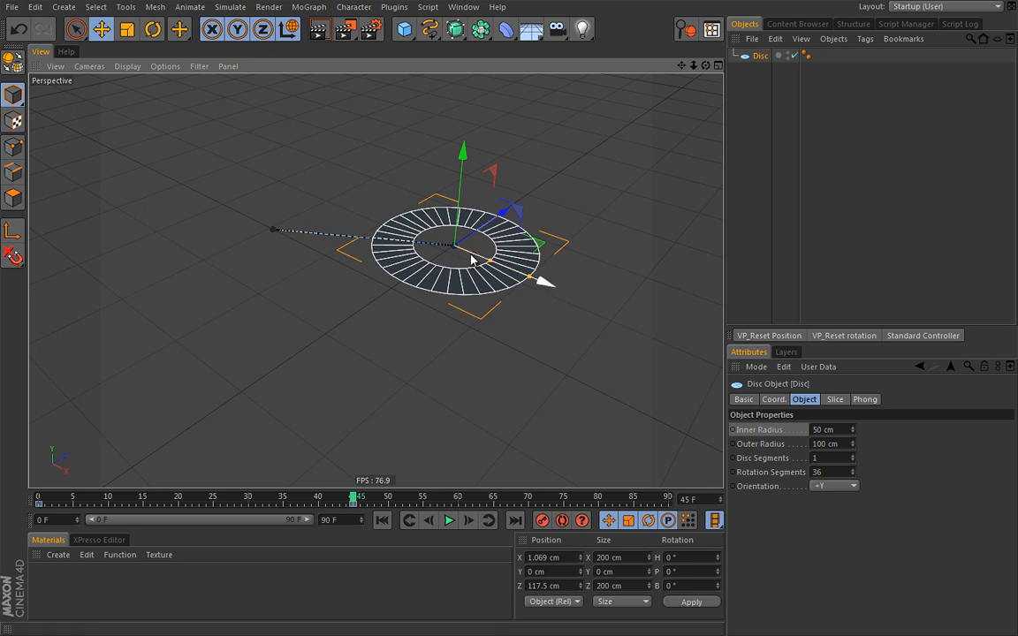
# At frame 90, move the disc to X 162.214 cm and Z 24.142 cm
pyautogui.moveTo(355, 501); pyautogui.dragTo(669, 504)
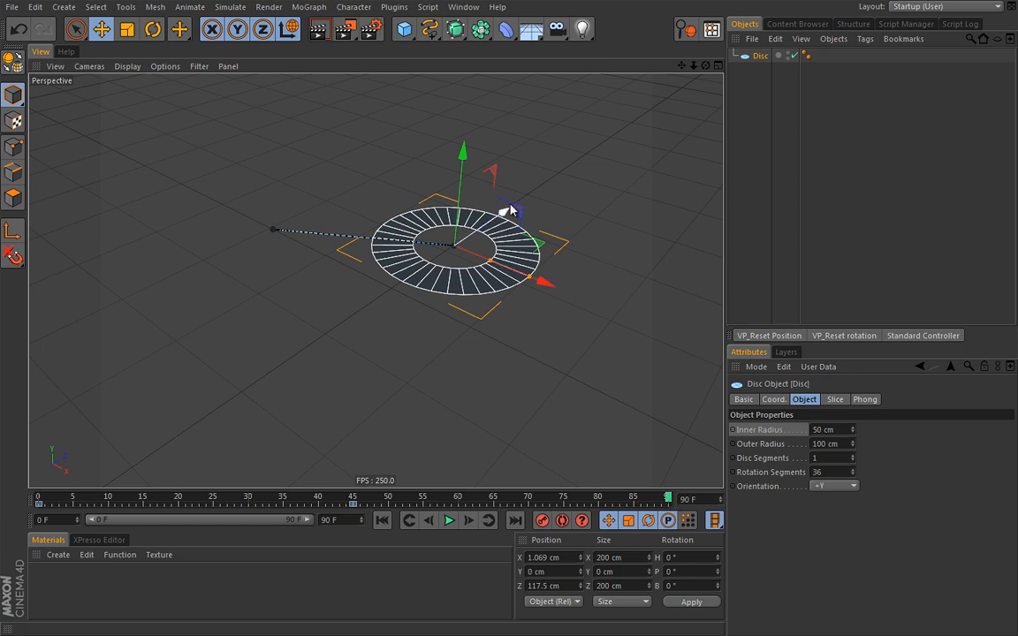
pyautogui.moveTo(546, 283); pyautogui.dragTo(646, 333)
pyautogui.moveTo(589, 249); pyautogui.dragTo(541, 308)
pyautogui.moveTo(591, 397); pyautogui.dragTo(631, 416)
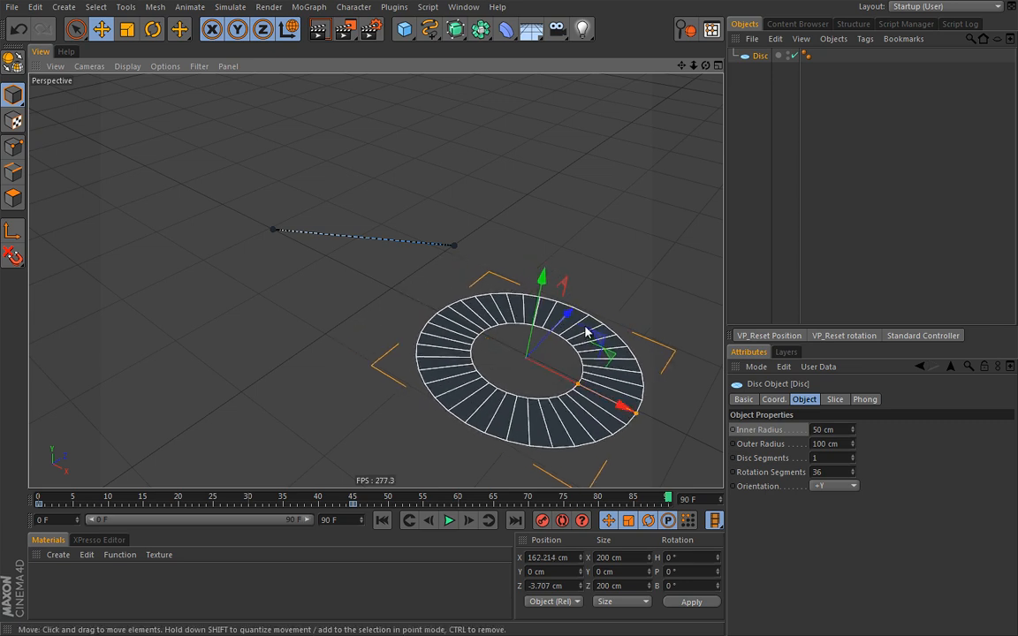
pyautogui.moveTo(570, 316); pyautogui.dragTo(586, 302)
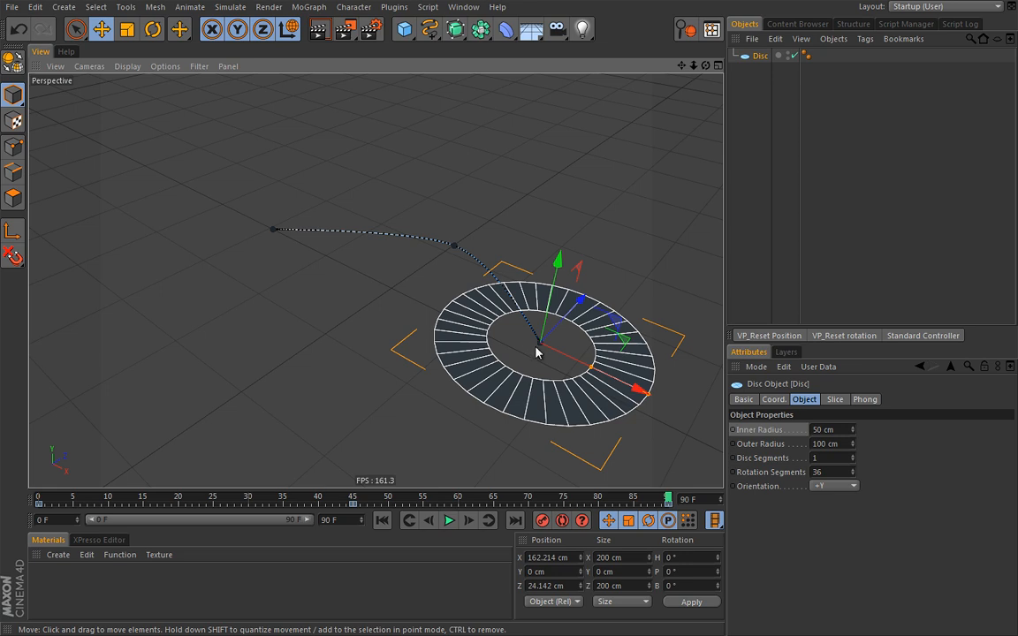
# Play and stop at frame 40, then shift the disc's selected keys about 13 frames earlier
pyautogui.click(449, 520)
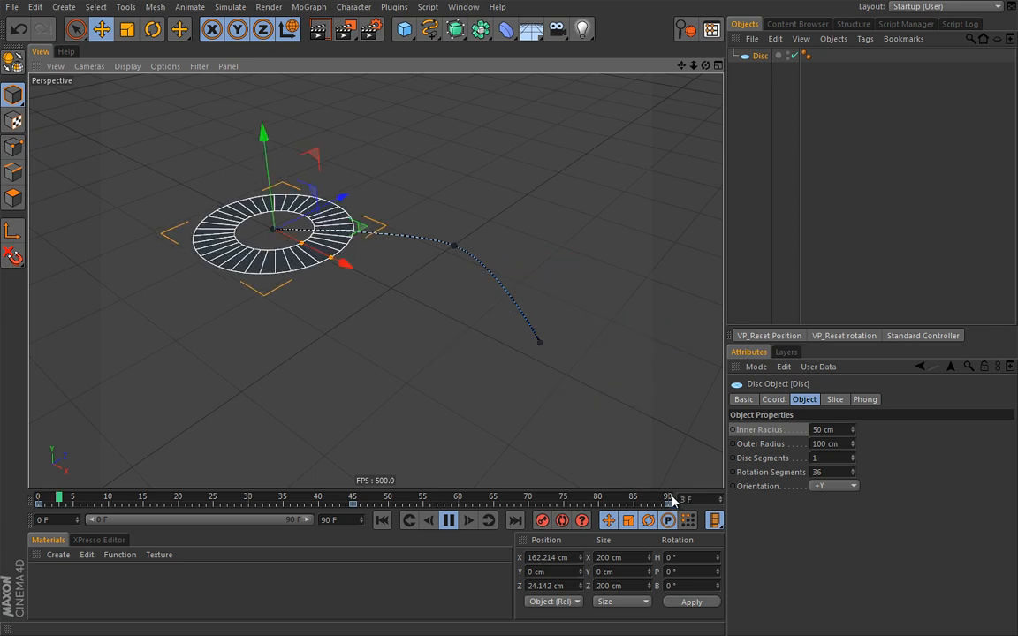
pyautogui.click(452, 520)
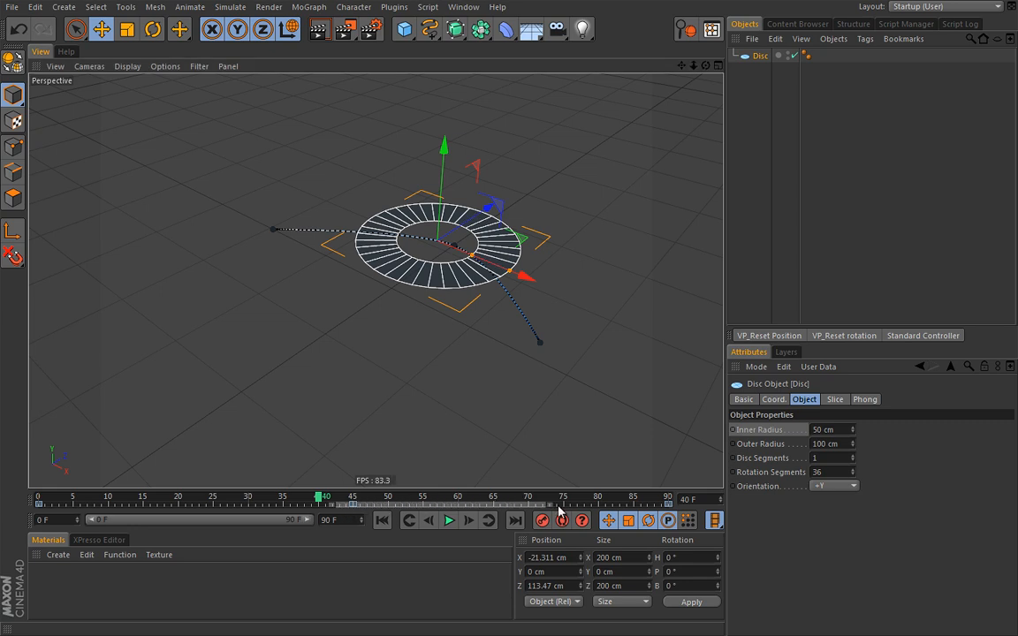
pyautogui.click(679, 503)
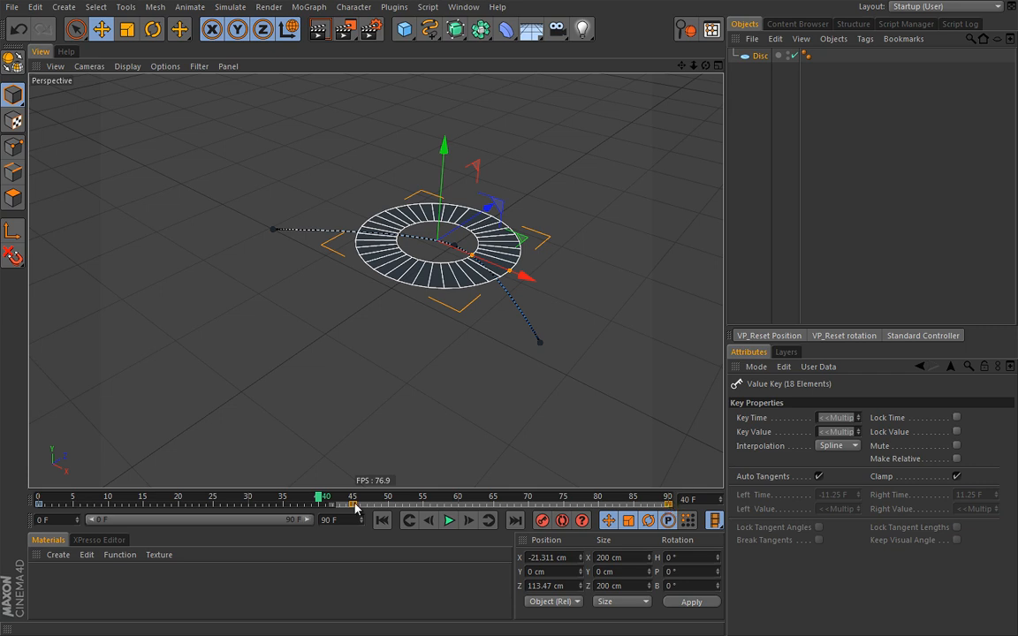
pyautogui.moveTo(480, 510); pyautogui.dragTo(291, 515)
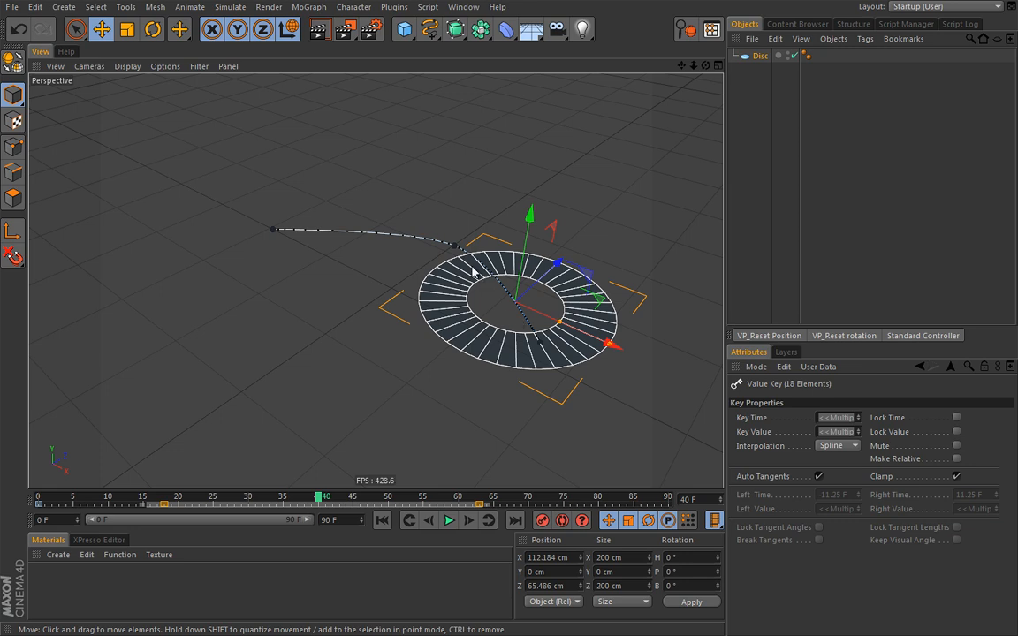
# Slide the keys further earlier, play the result, then move them later to frames 44–89
pyautogui.moveTo(351, 507); pyautogui.dragTo(296, 508)
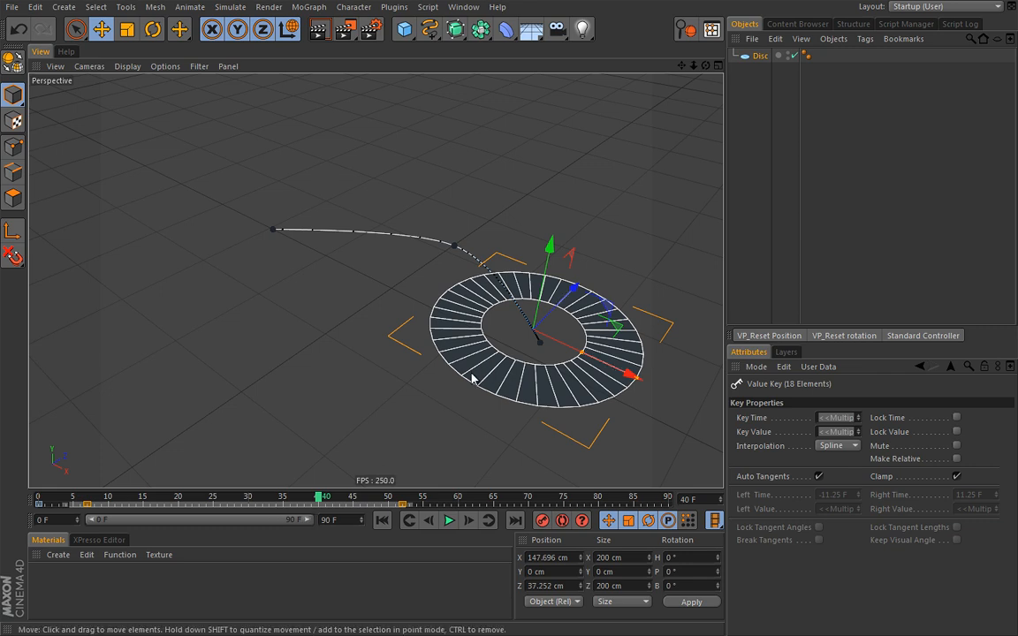
pyautogui.click(450, 522)
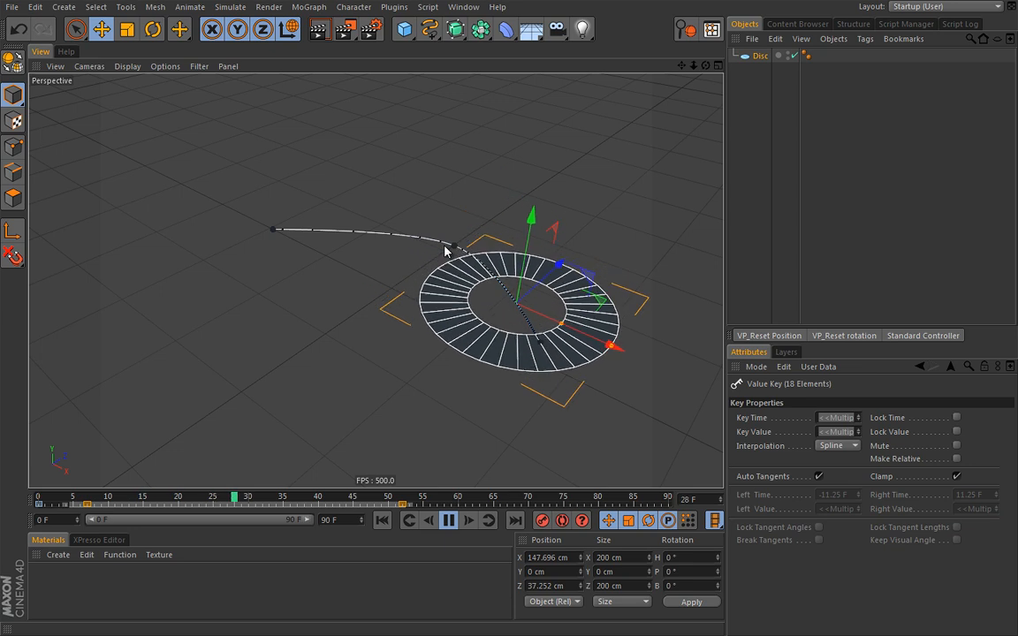
pyautogui.moveTo(218, 505); pyautogui.dragTo(492, 499)
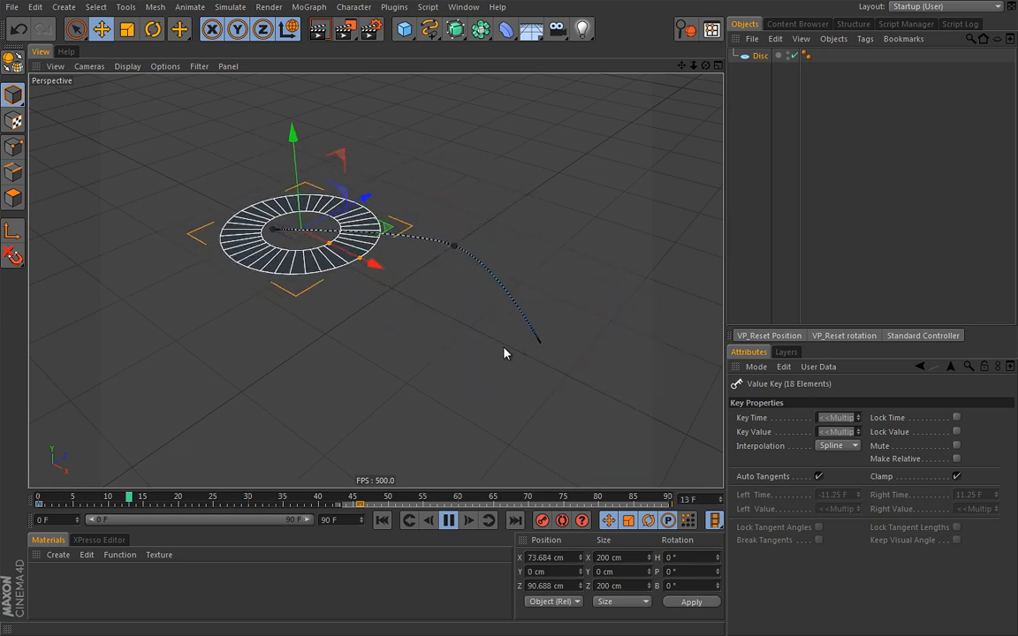
# Stop playback, go to the first frame, and set the preview range to frames 35–61
pyautogui.click(449, 520)
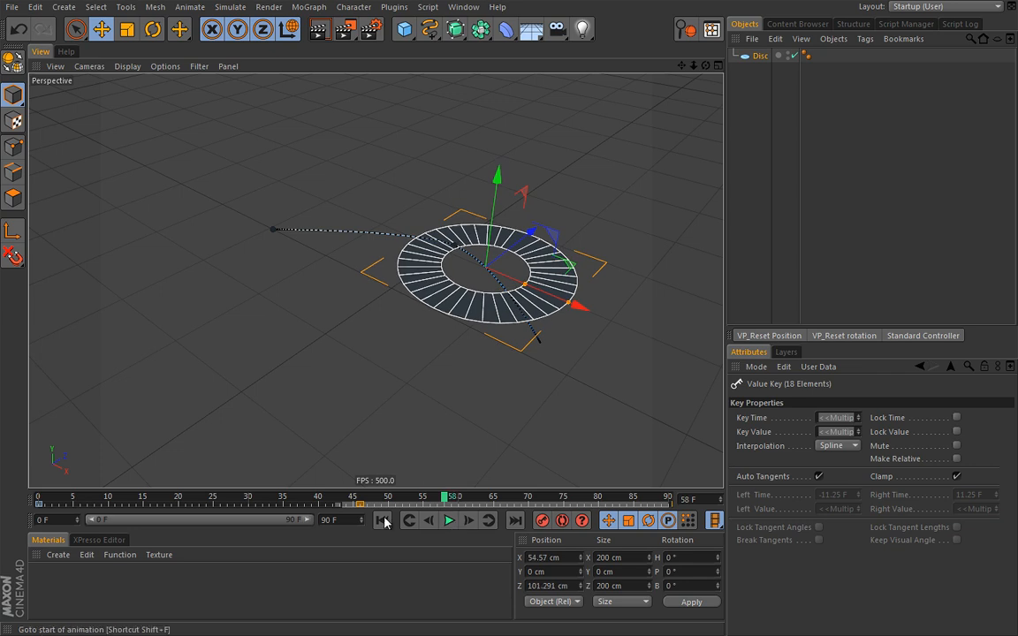
pyautogui.click(383, 520)
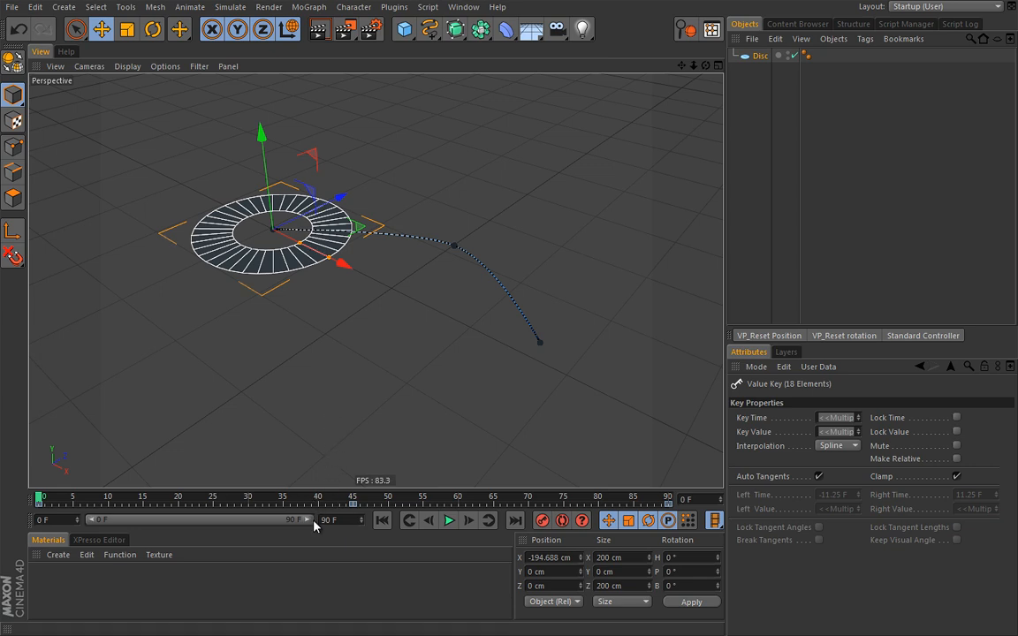
pyautogui.moveTo(309, 524); pyautogui.dragTo(204, 524)
pyautogui.moveTo(91, 523); pyautogui.dragTo(169, 525)
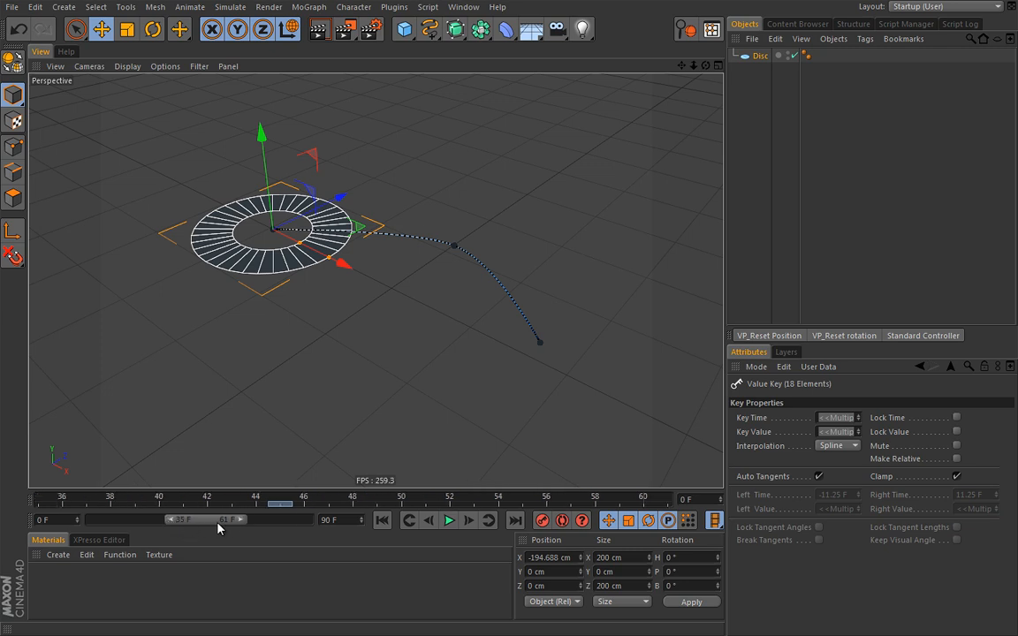
# Play the 35–61 preview range, then stop and return to the first frame
pyautogui.click(450, 521)
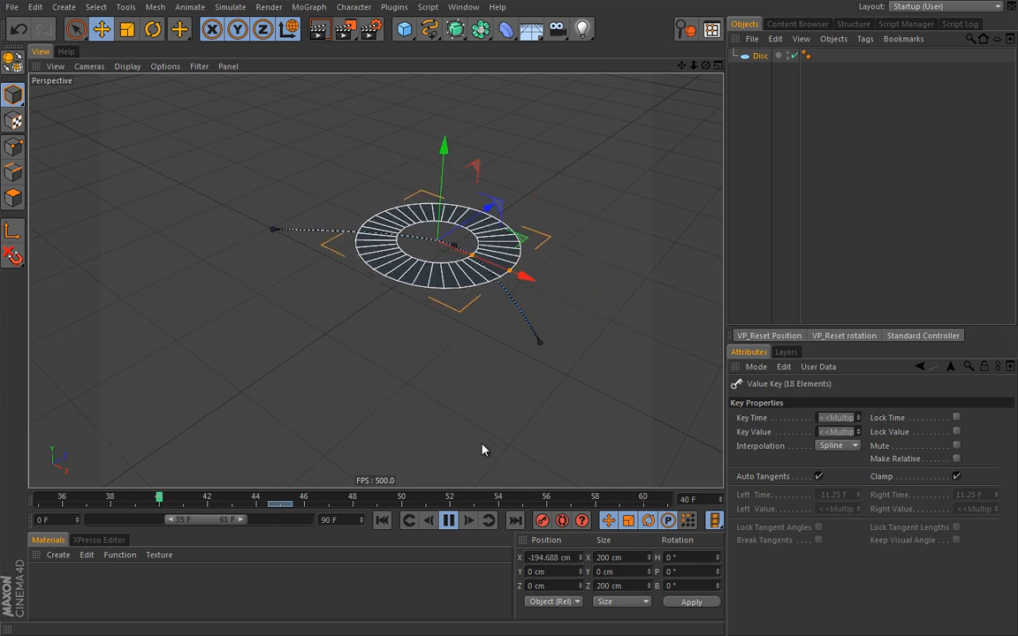
pyautogui.click(449, 525)
pyautogui.click(388, 521)
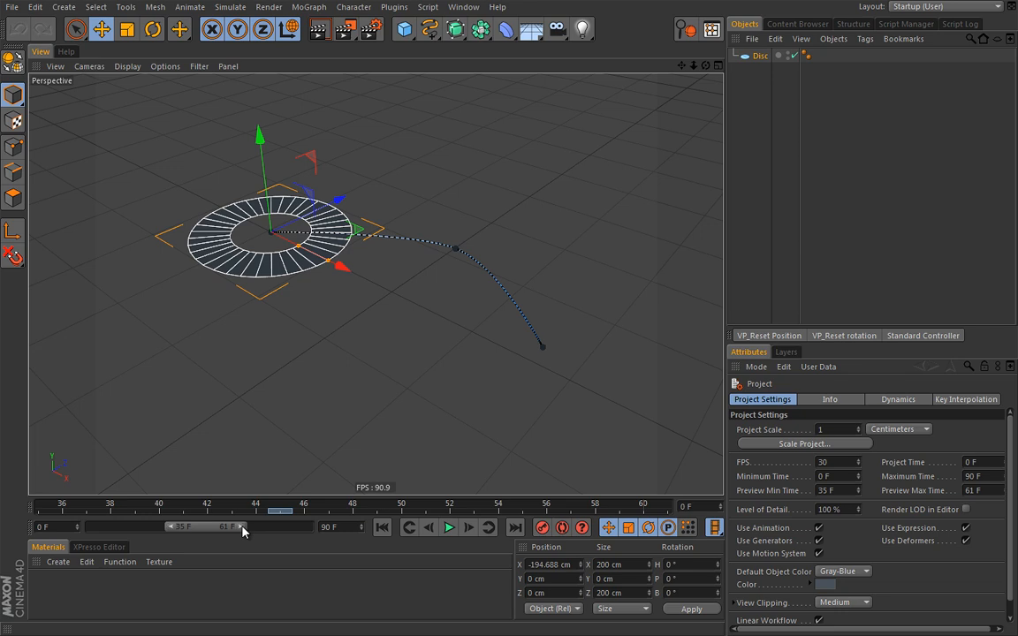
pyautogui.moveTo(243, 531)
pyautogui.mouseDown()
pyautogui.moveTo(281, 529)
pyautogui.moveTo(257, 530)
pyautogui.mouseUp()
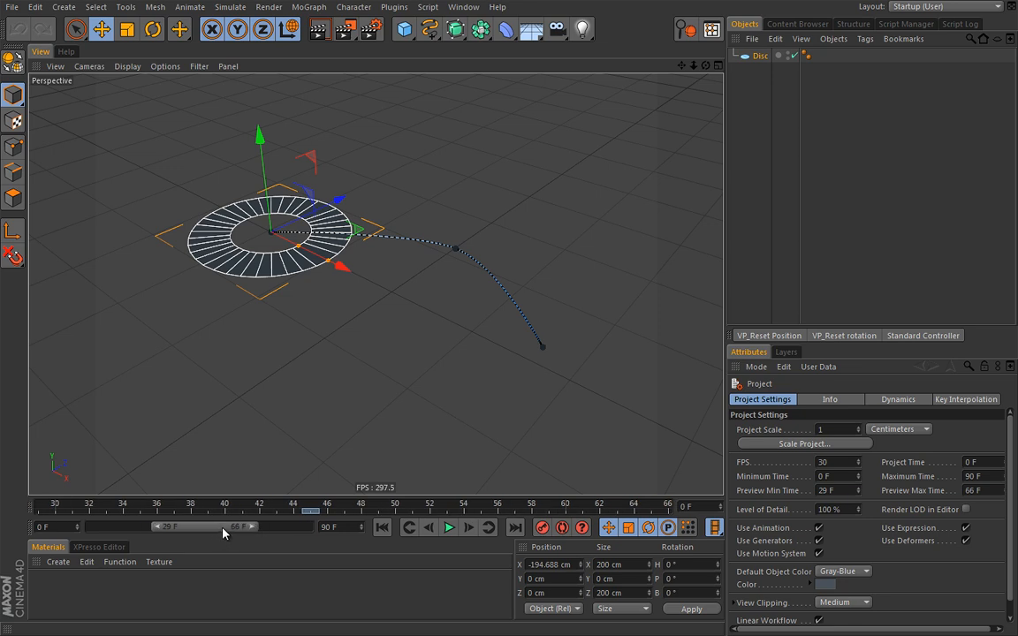
pyautogui.doubleClick(224, 528)
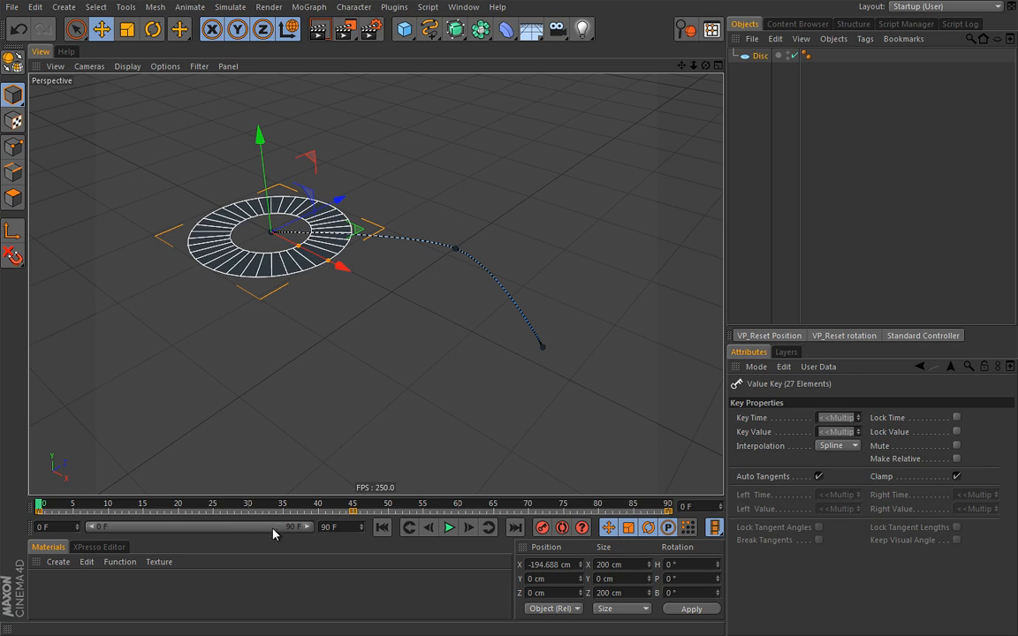
pyautogui.click(331, 507)
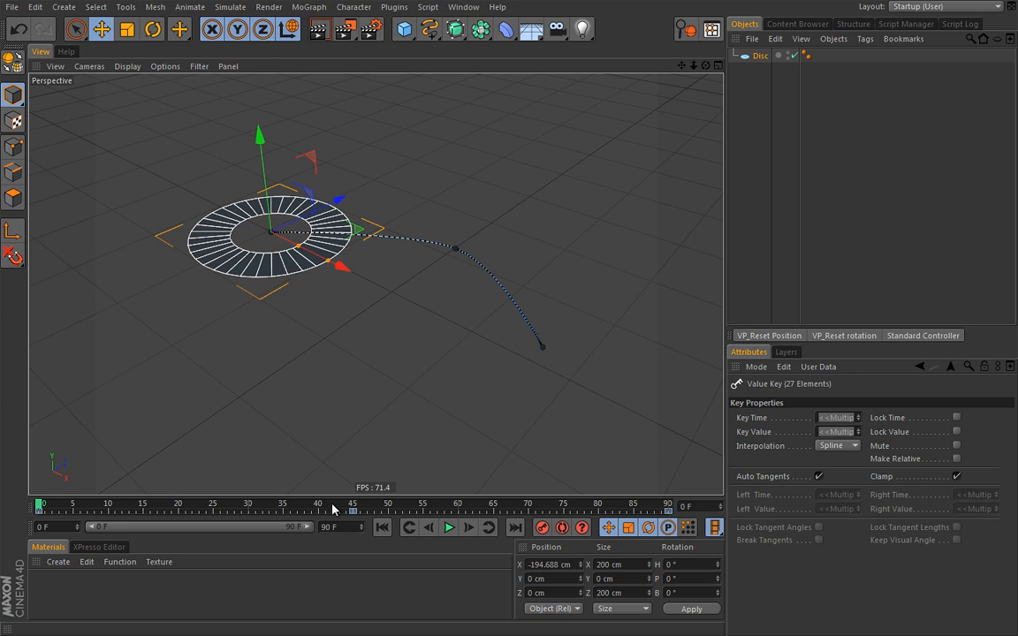
pyautogui.moveTo(305, 527); pyautogui.dragTo(269, 527)
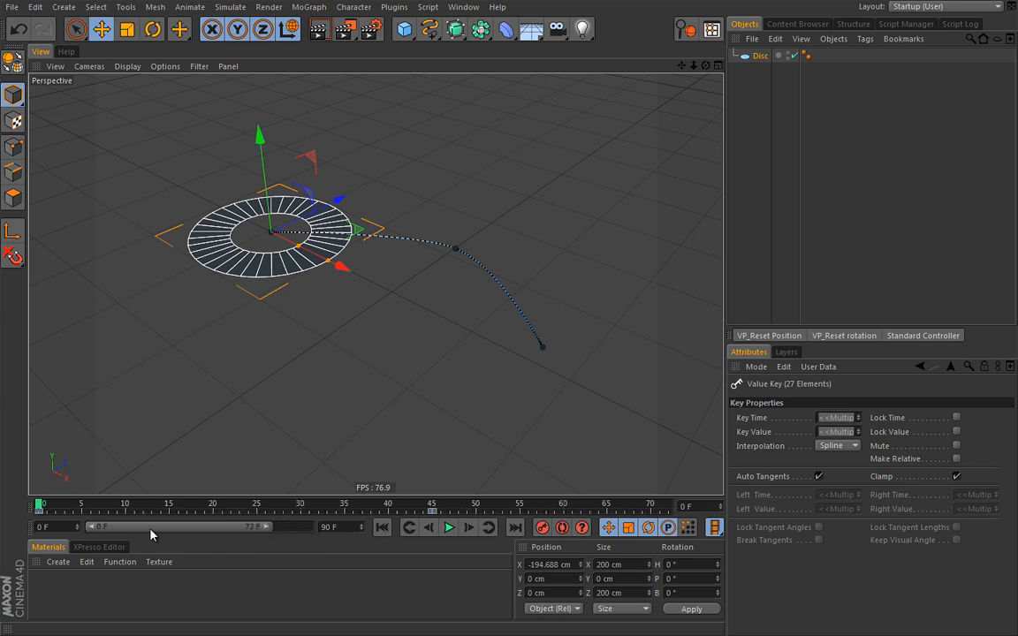
pyautogui.moveTo(91, 528); pyautogui.dragTo(152, 528)
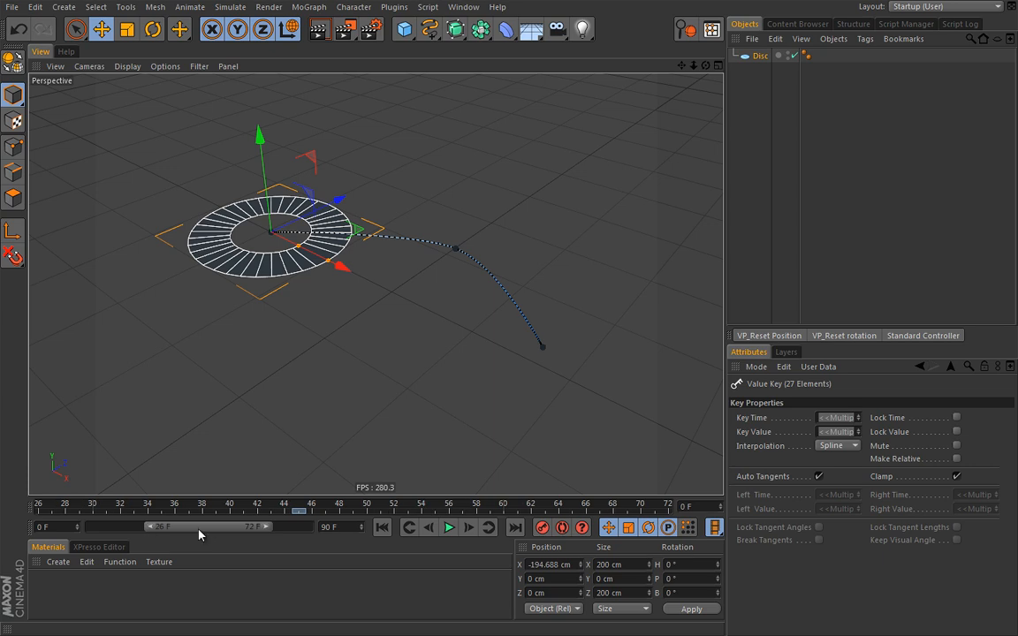
pyautogui.rightClick(211, 529)
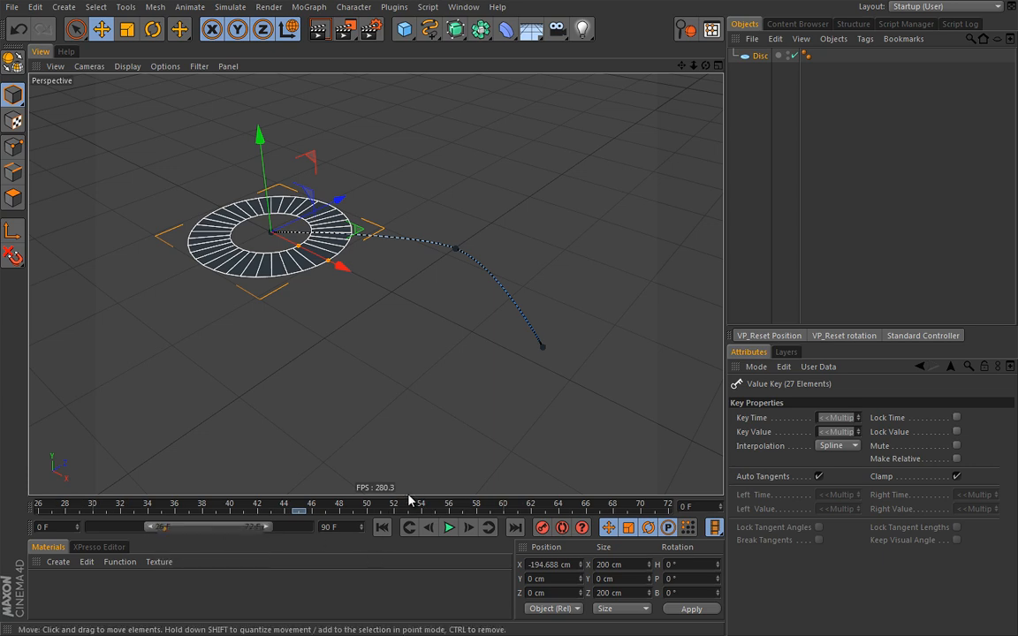
pyautogui.moveTo(410, 500); pyautogui.dragTo(414, 348)
pyautogui.rightClick(221, 380)
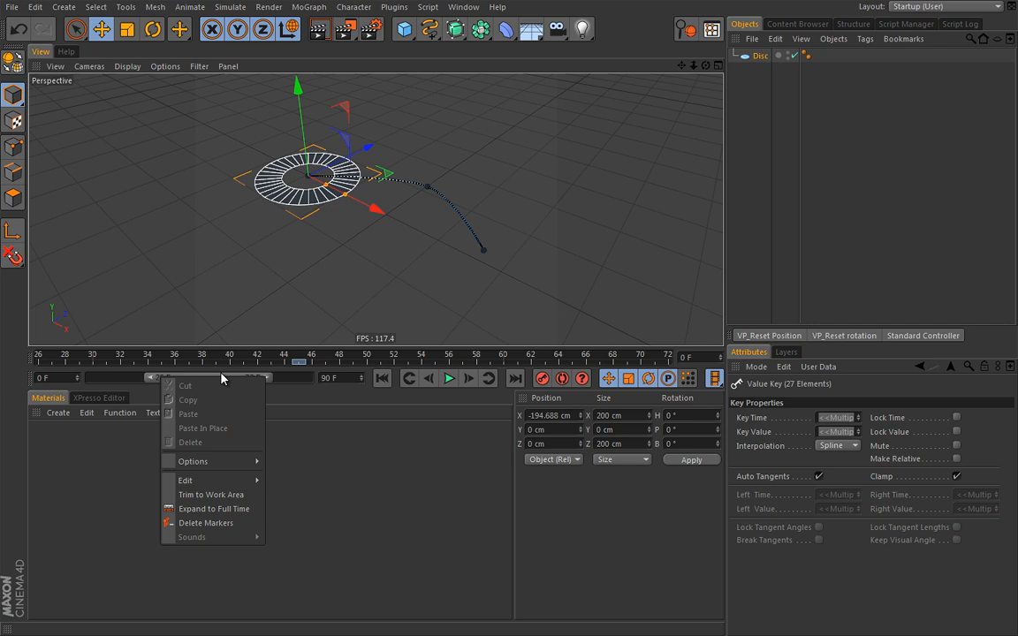
pyautogui.click(220, 510)
pyautogui.moveTo(392, 340); pyautogui.dragTo(391, 496)
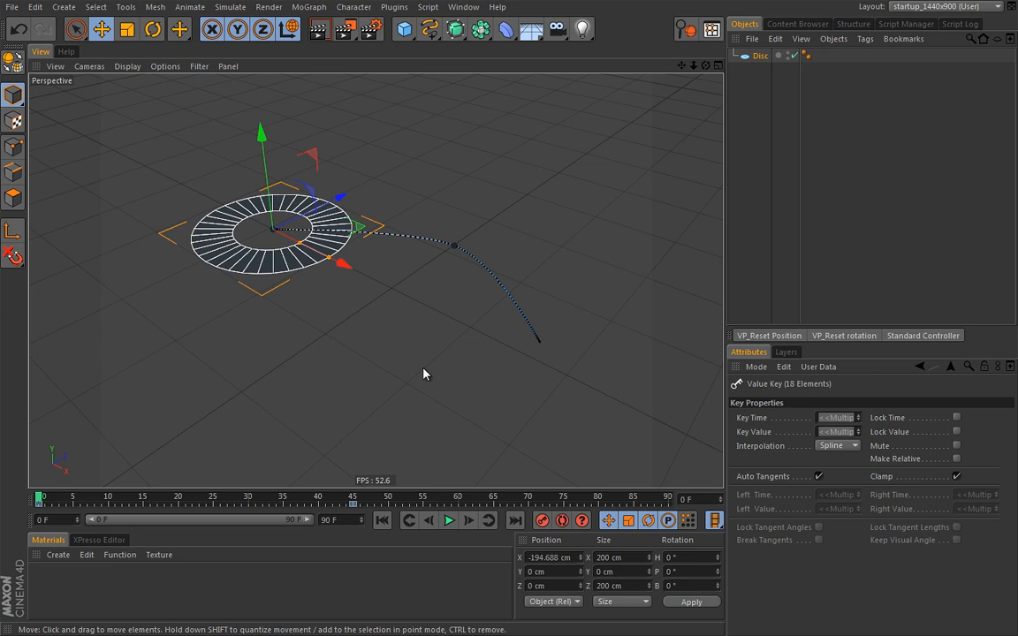
# Switch the interface layout to Animation1440x900 (User)
pyautogui.click(965, 7)
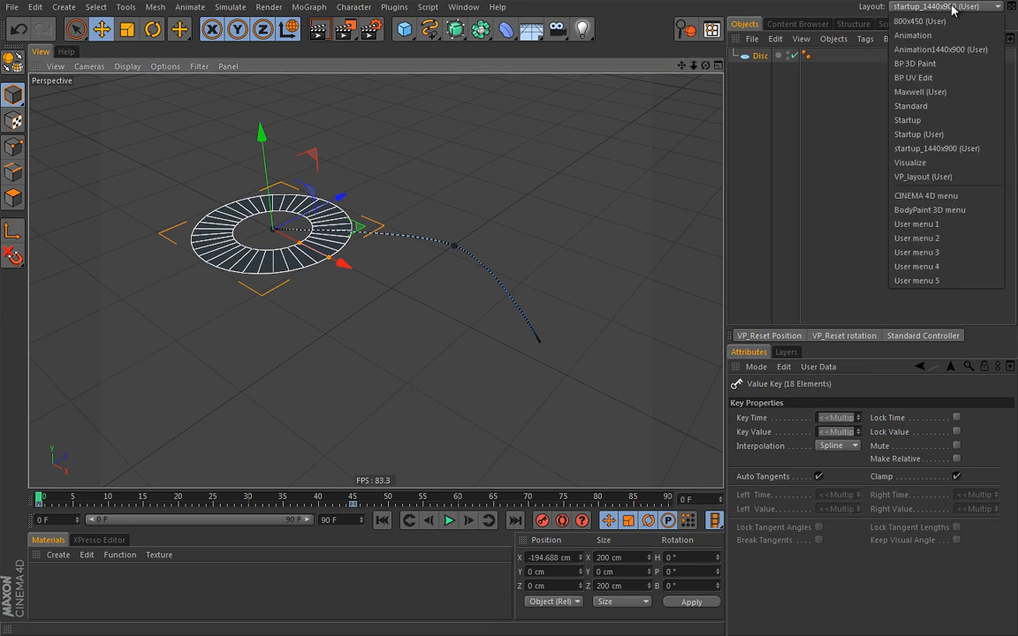
pyautogui.click(939, 50)
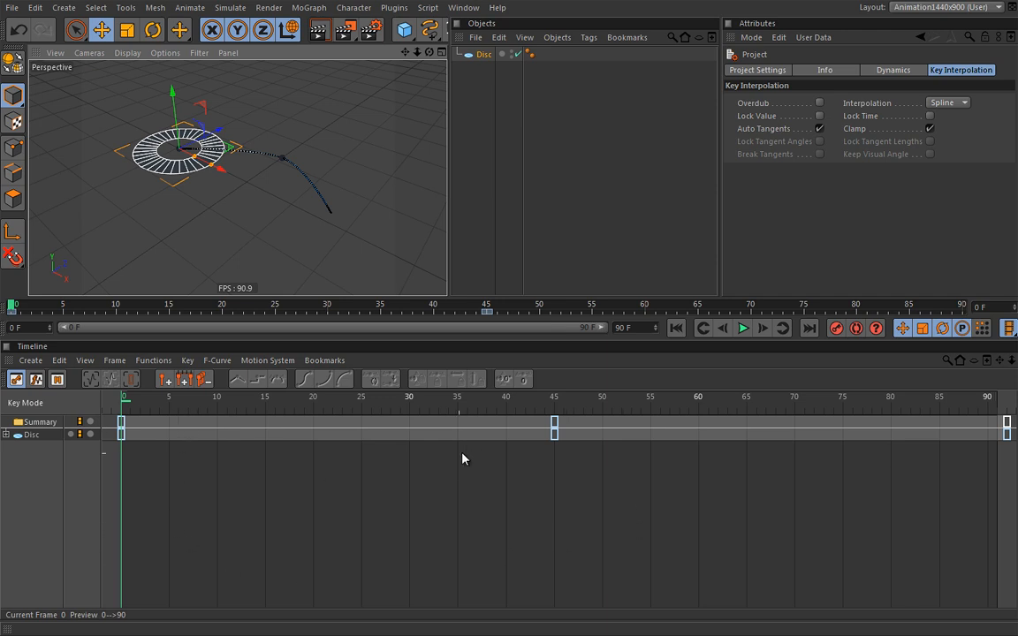
# Select the disc's frame-45 key, then the frame-0 key to view its Key Properties
pyautogui.click(555, 428)
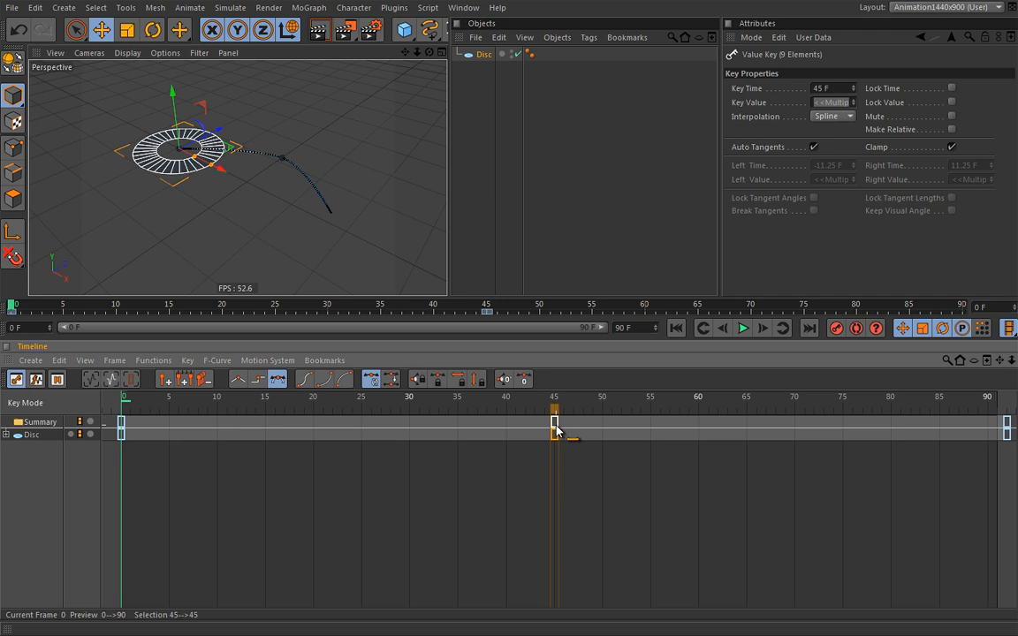
pyautogui.click(122, 424)
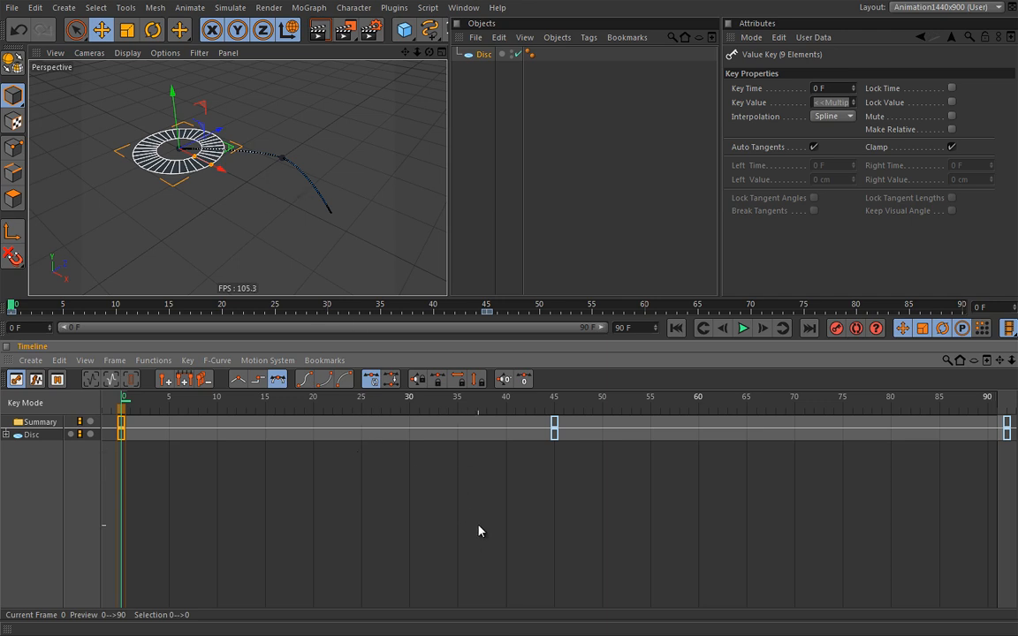
pyautogui.keyDown('alt'); pyautogui.moveTo(517, 479); pyautogui.dragTo(544, 495, button='right'); pyautogui.keyUp('alt')
pyautogui.keyDown('alt'); pyautogui.moveTo(716, 481); pyautogui.dragTo(675, 476, button='right'); pyautogui.keyUp('alt')
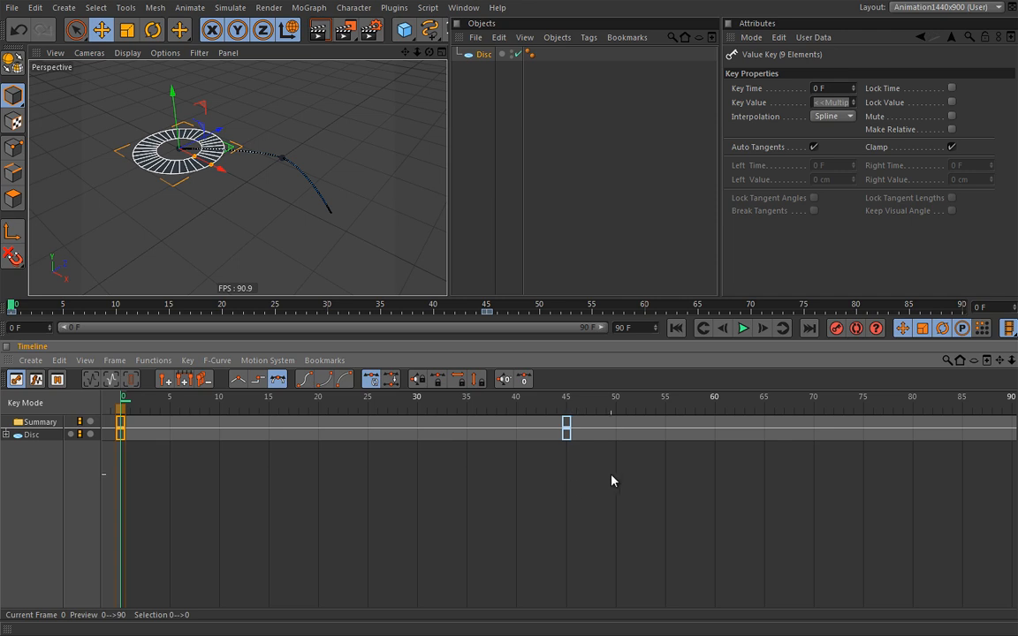
pyautogui.keyDown('alt'); pyautogui.moveTo(612, 477); pyautogui.dragTo(558, 483, button='right'); pyautogui.keyUp('alt')
pyautogui.keyDown('alt'); pyautogui.moveTo(559, 478); pyautogui.dragTo(385, 489, button='middle'); pyautogui.keyUp('alt')
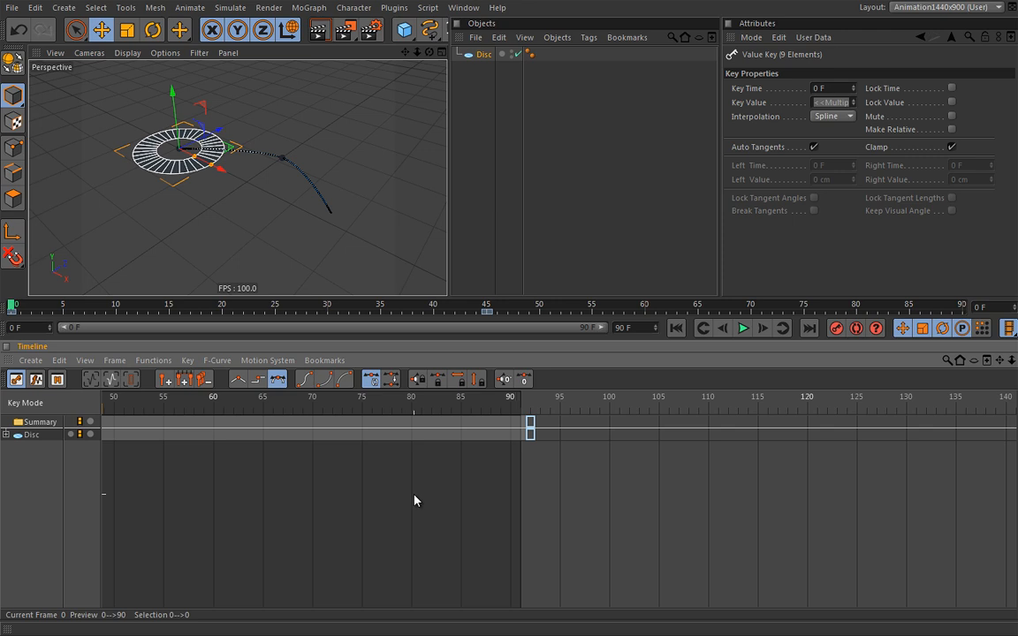
pyautogui.press('h')
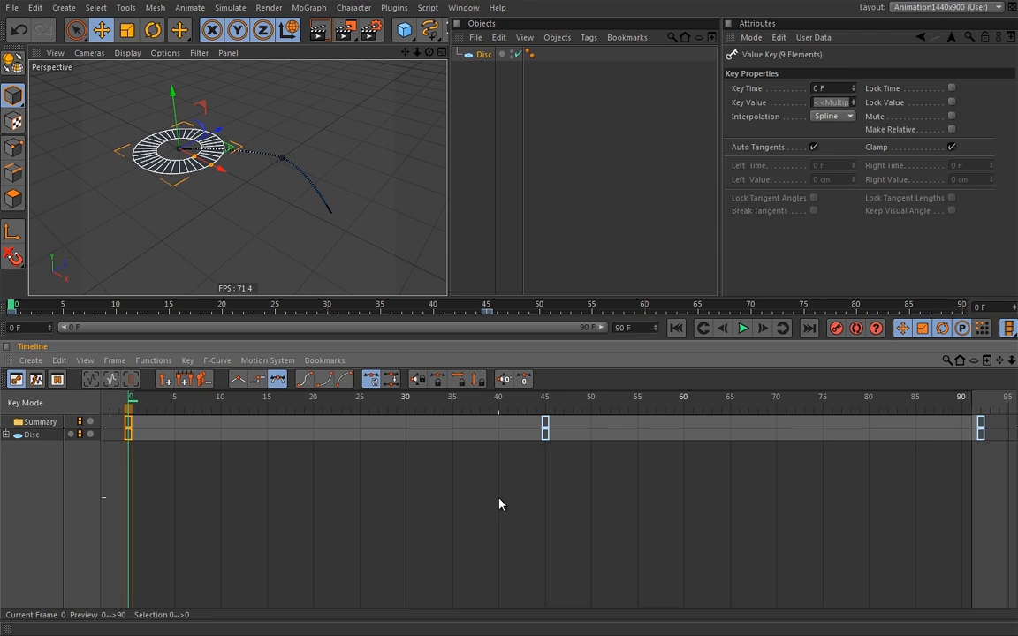
# Select the frame-45 key, zoom the Timeline in on it and back out, and scrub the motion
pyautogui.click(547, 433)
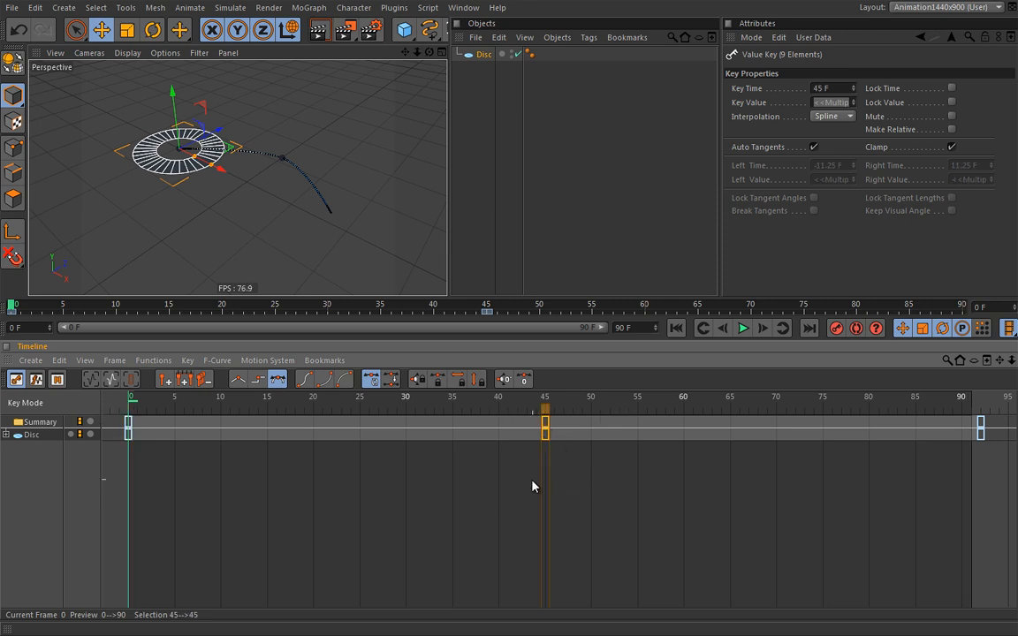
pyautogui.keyDown('alt'); pyautogui.moveTo(731, 470); pyautogui.dragTo(525, 480, button='middle'); pyautogui.keyUp('alt')
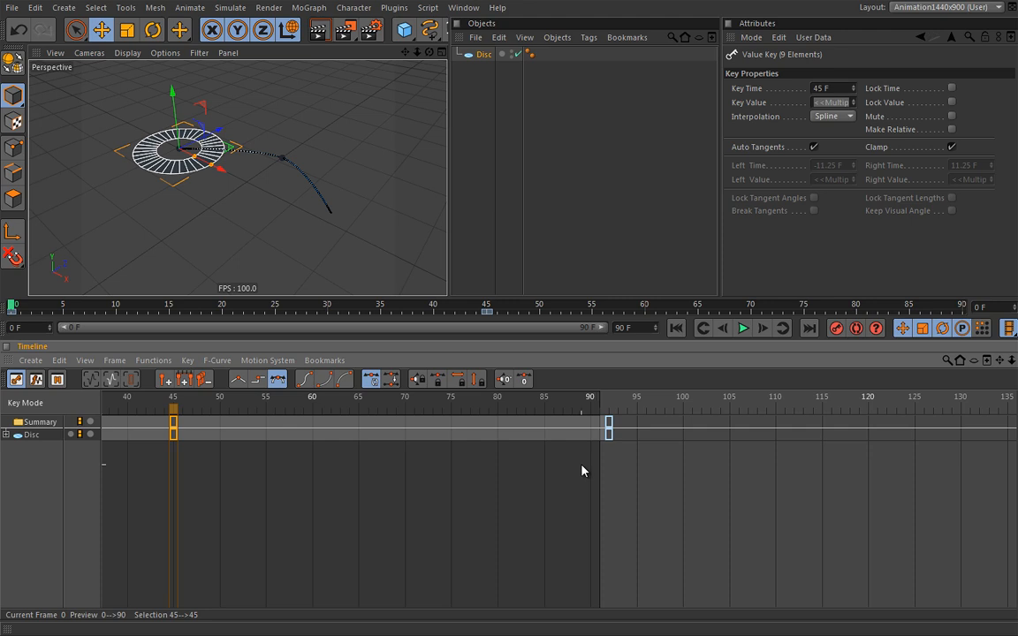
pyautogui.press('s')
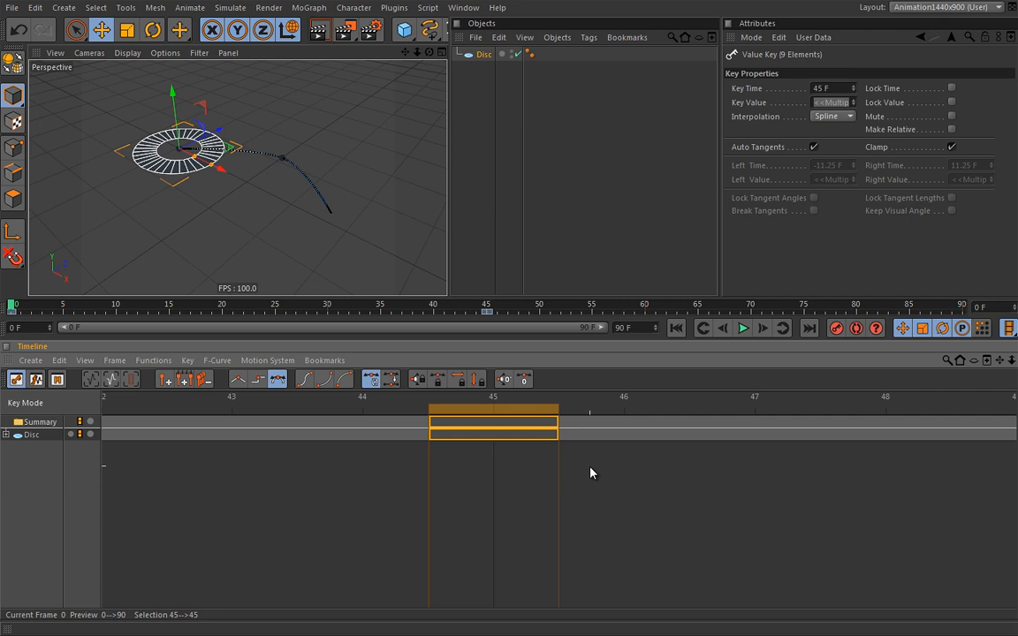
pyautogui.press('h')
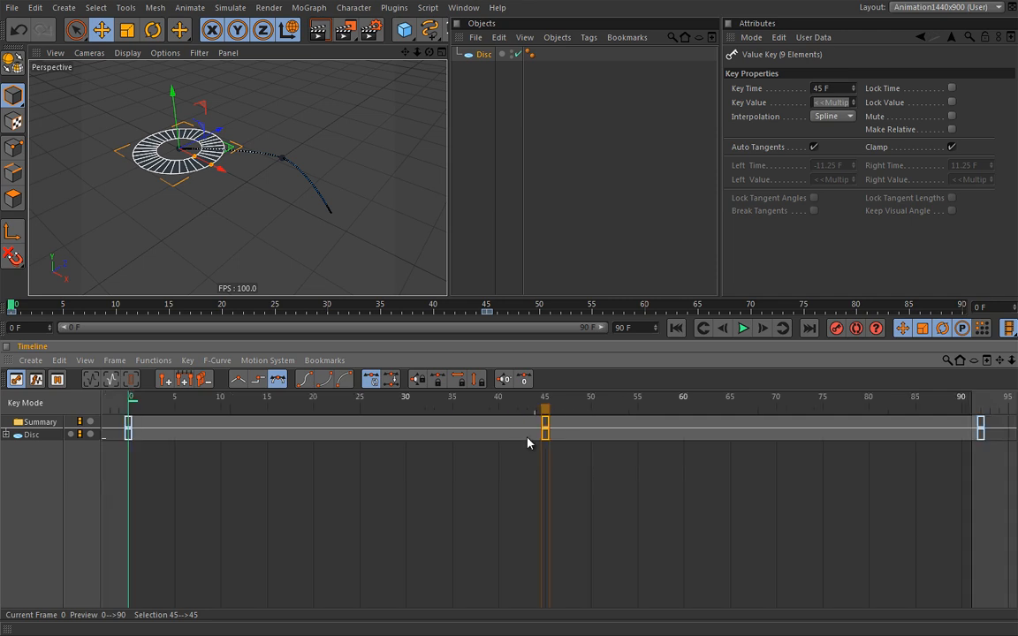
pyautogui.moveTo(130, 403); pyautogui.dragTo(724, 397)
# Move the last key onto frame 90, frame the 0–90 range, and clear the key selection
pyautogui.moveTo(739, 409); pyautogui.dragTo(585, 409, button='middle')
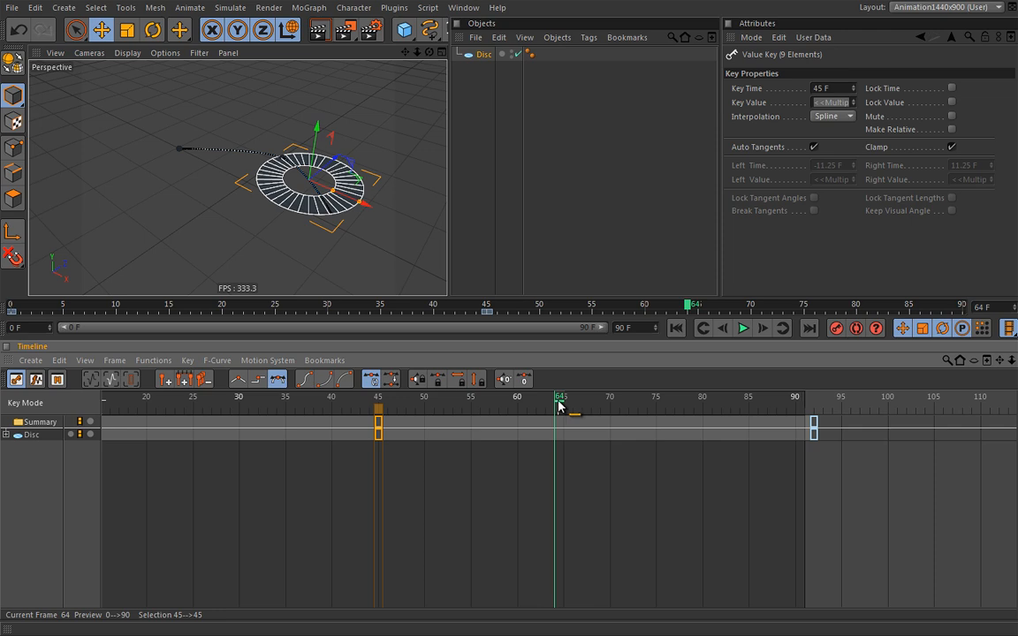
pyautogui.moveTo(559, 404); pyautogui.dragTo(800, 405)
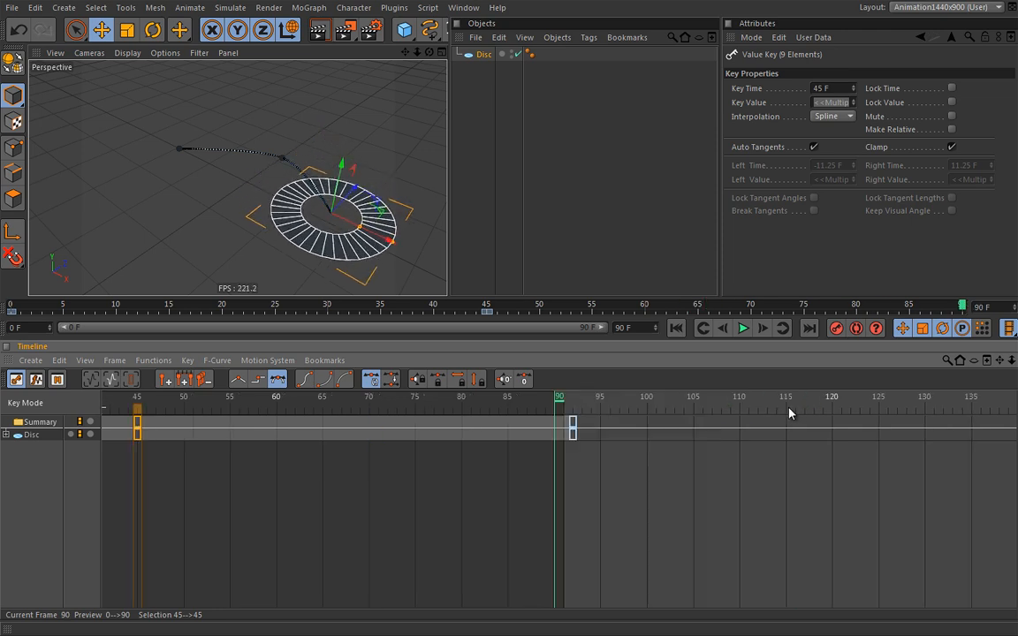
pyautogui.moveTo(572, 404)
pyautogui.mouseDown()
pyautogui.moveTo(332, 426)
pyautogui.moveTo(353, 400)
pyautogui.moveTo(557, 399)
pyautogui.mouseUp()
pyautogui.moveTo(573, 427); pyautogui.dragTo(555, 432)
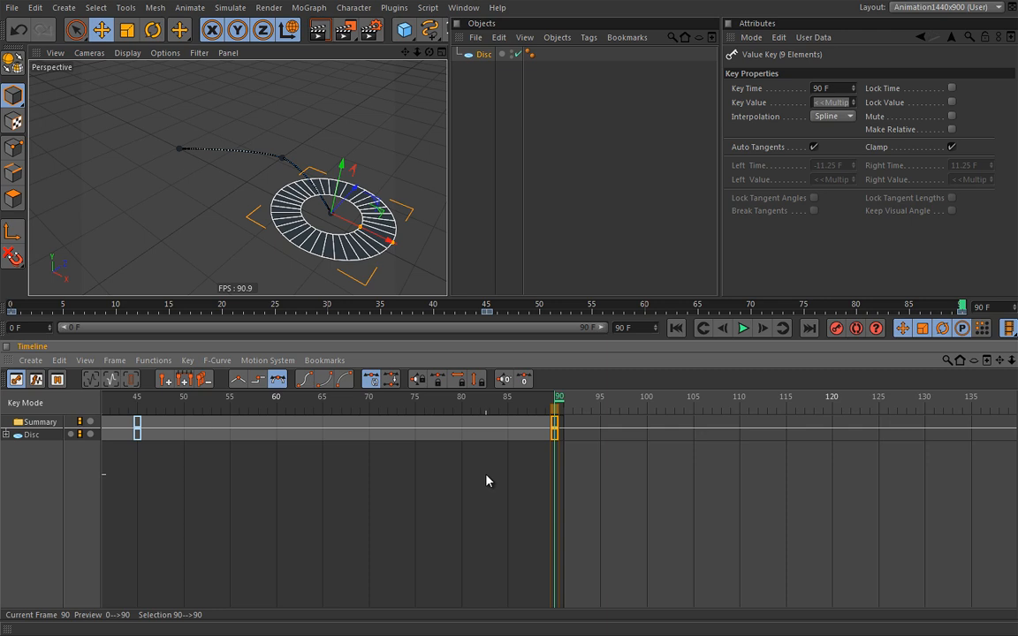
pyautogui.press('h')
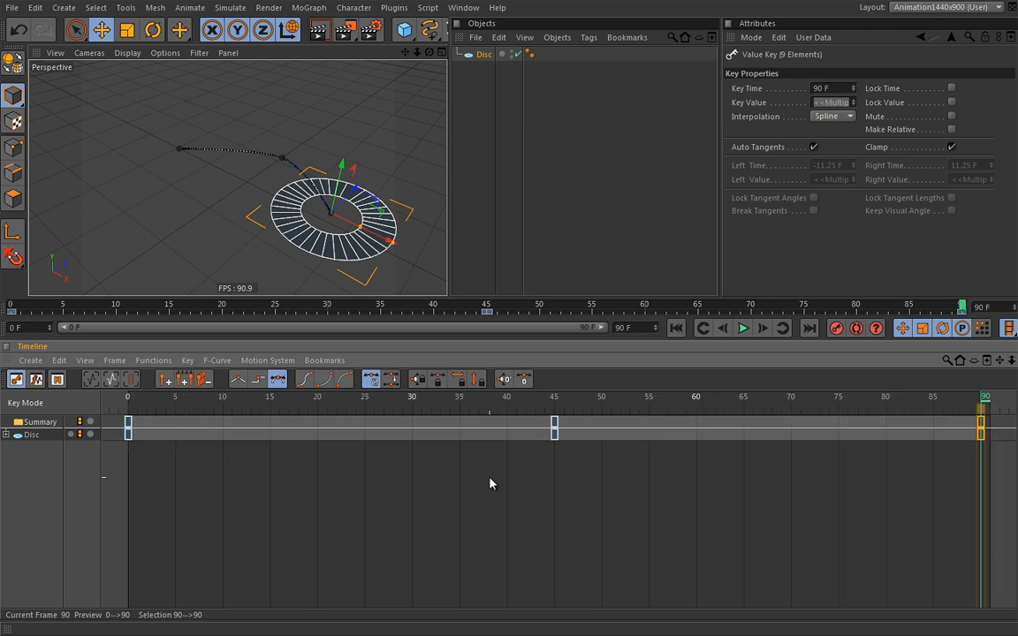
pyautogui.click(454, 479)
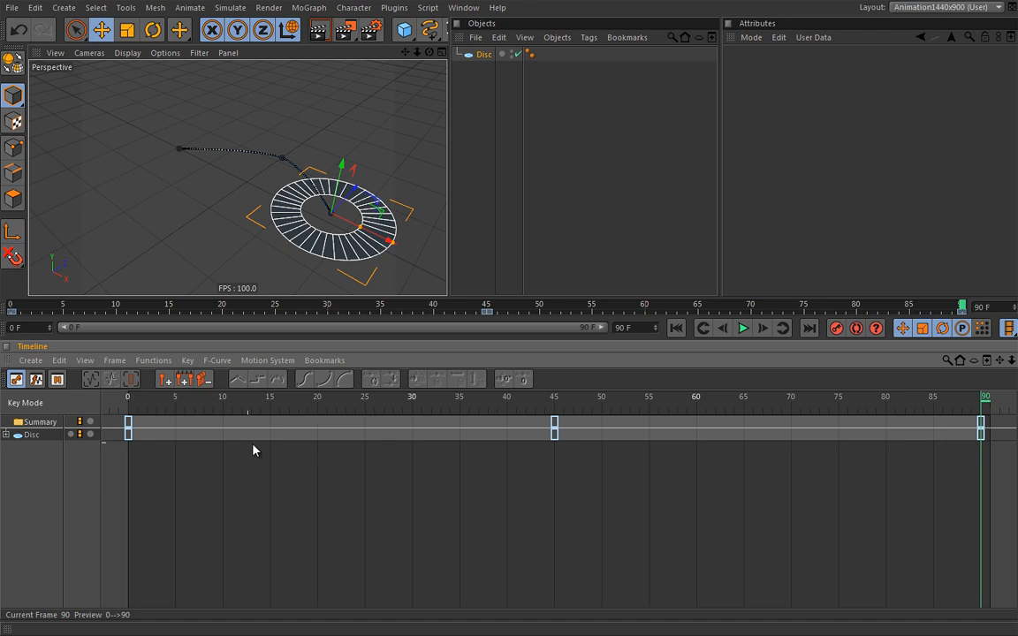
# Expand the Disc row, then its Position, Scale and Rotation tracks into their individual axes
pyautogui.click(6, 434)
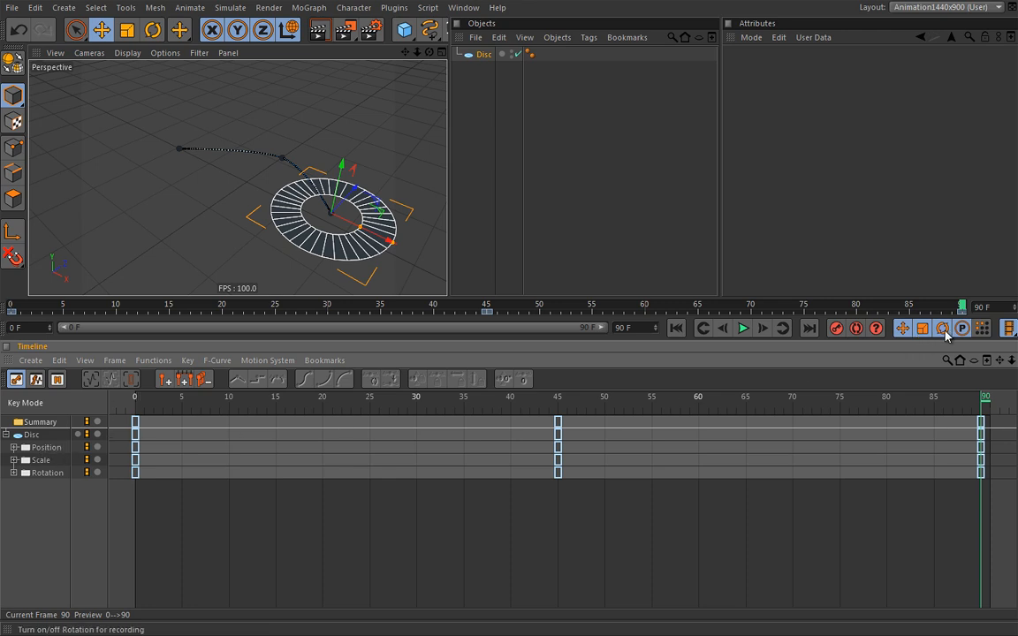
pyautogui.click(14, 448)
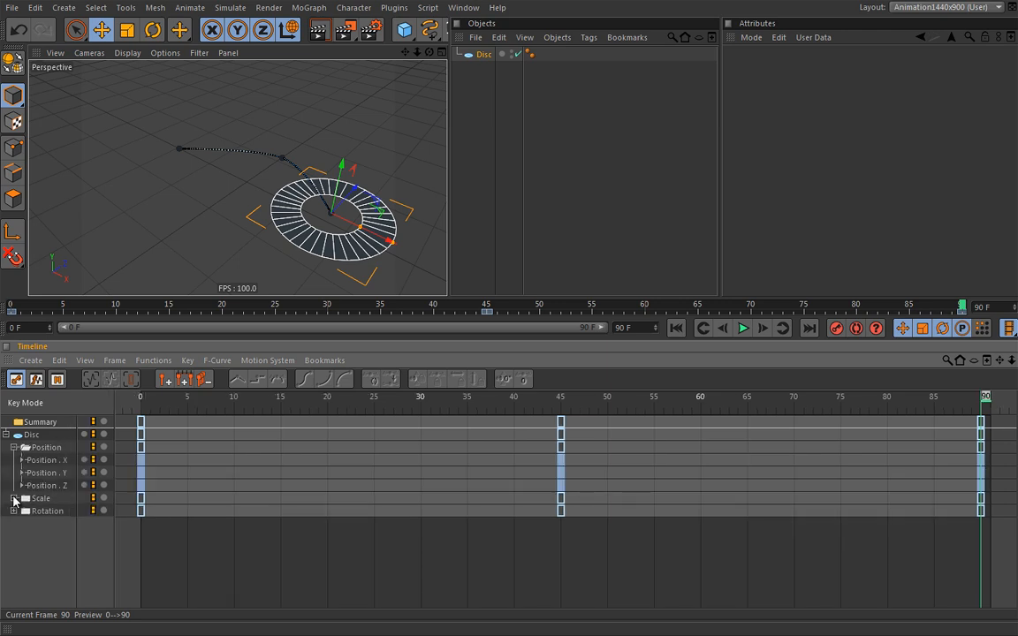
pyautogui.click(13, 498)
pyautogui.click(14, 548)
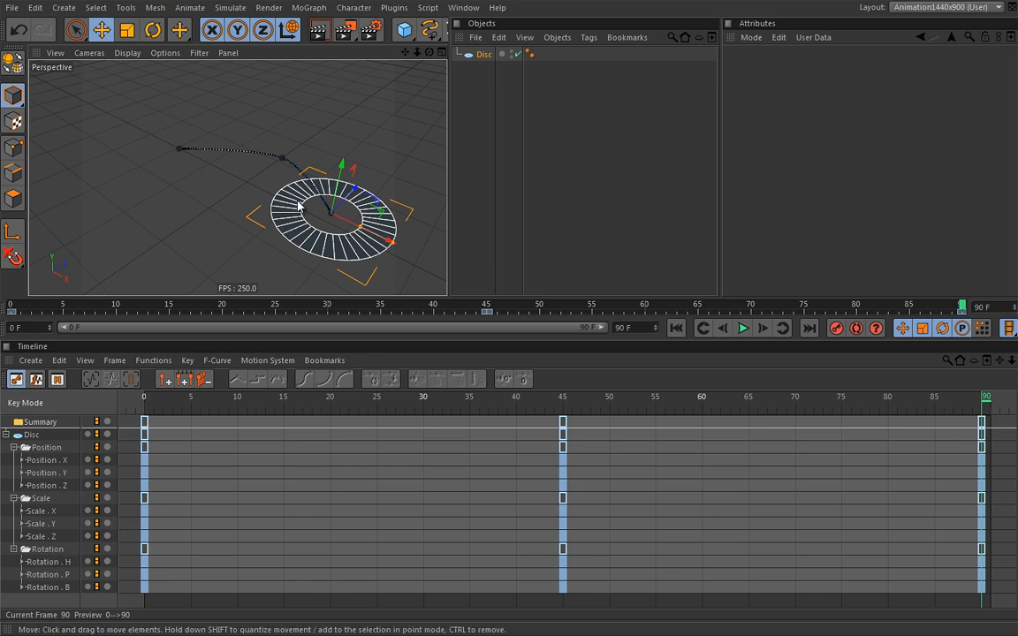
# Delete the disc's Rotation and Scale tracks from the Timeline
pyautogui.click(56, 551)
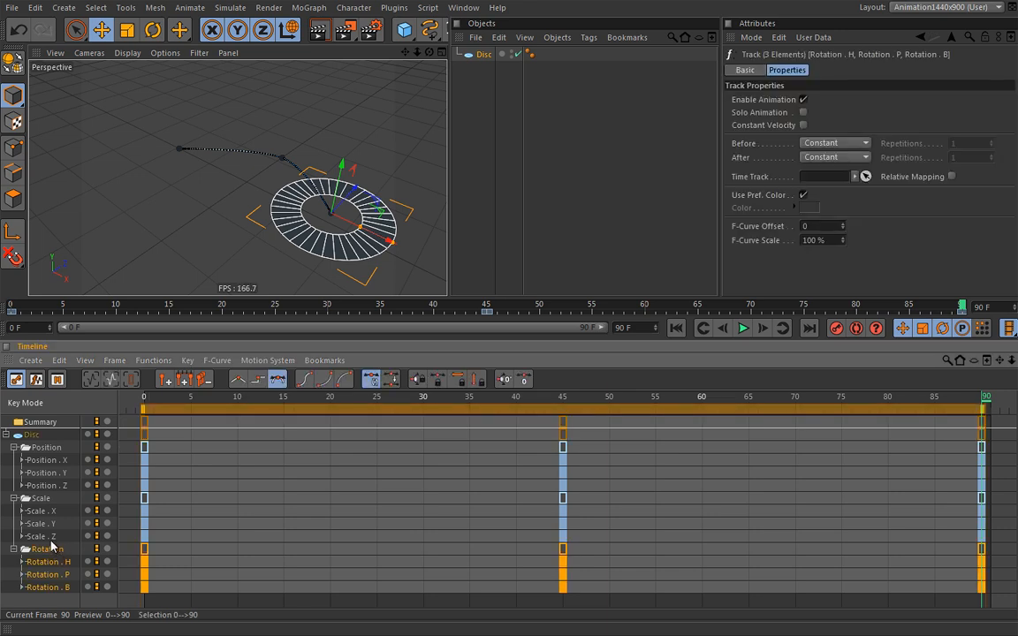
pyautogui.press('Delete')
pyautogui.click(43, 500)
pyautogui.press('Delete')
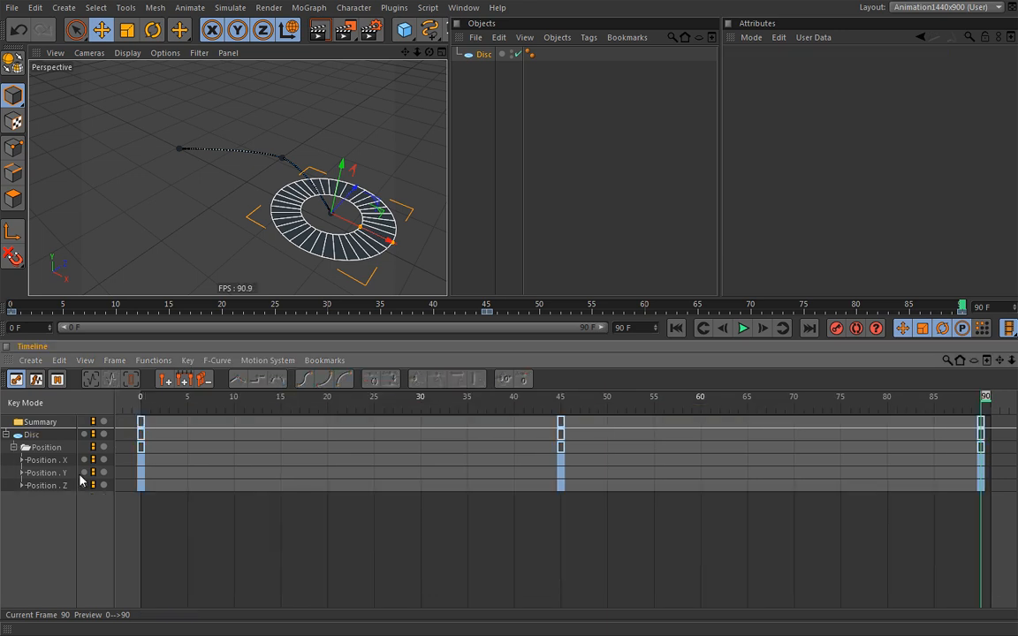
# Play and stop the animation, return to frame 0, and zoom the viewport in on the disc
pyautogui.click(743, 328)
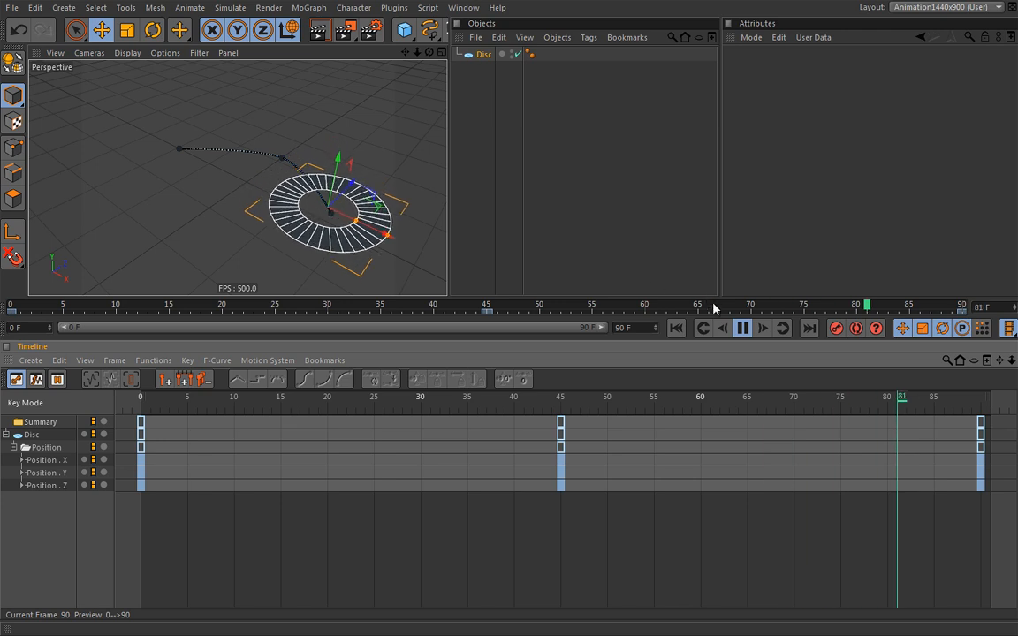
pyautogui.click(742, 328)
pyautogui.click(677, 328)
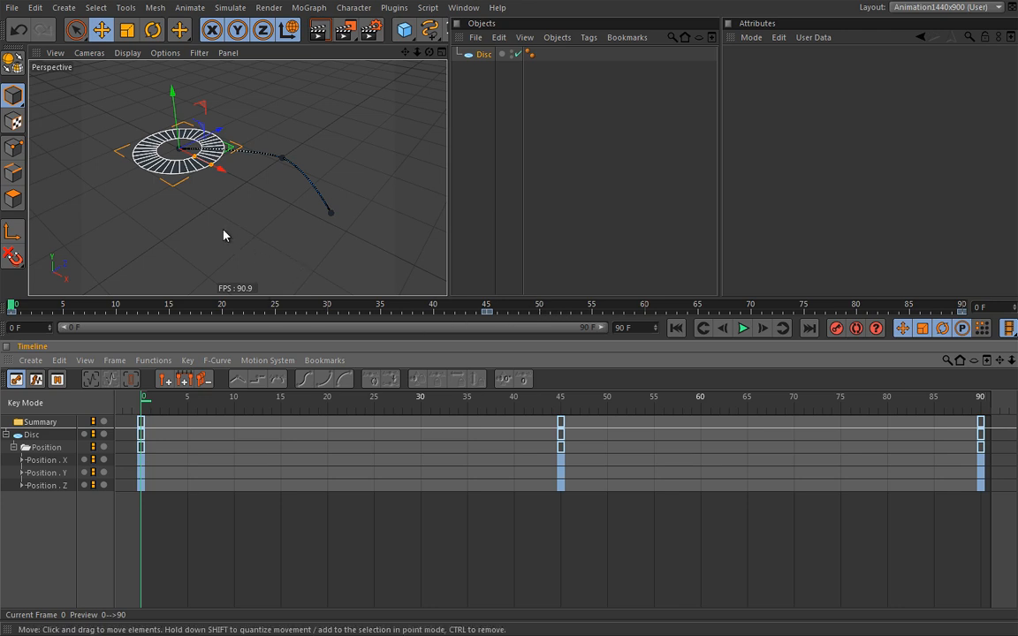
pyautogui.keyDown('alt'); pyautogui.moveTo(192, 189); pyautogui.dragTo(172, 220, button='middle'); pyautogui.keyUp('alt')
pyautogui.moveTo(208, 225)
pyautogui.keyDown('alt'); pyautogui.mouseDown(button='right')
pyautogui.moveTo(221, 219)
pyautogui.moveTo(202, 233)
pyautogui.mouseUp(button='right'); pyautogui.keyUp('alt')
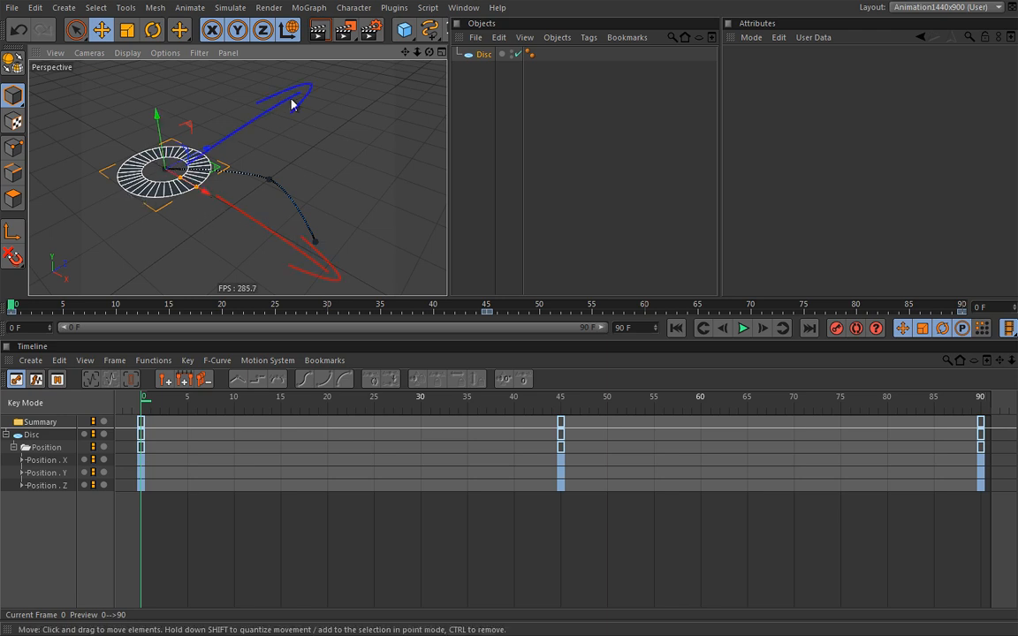
# Delete the Position . Y track, then play the animation to check the motion
pyautogui.click(49, 474)
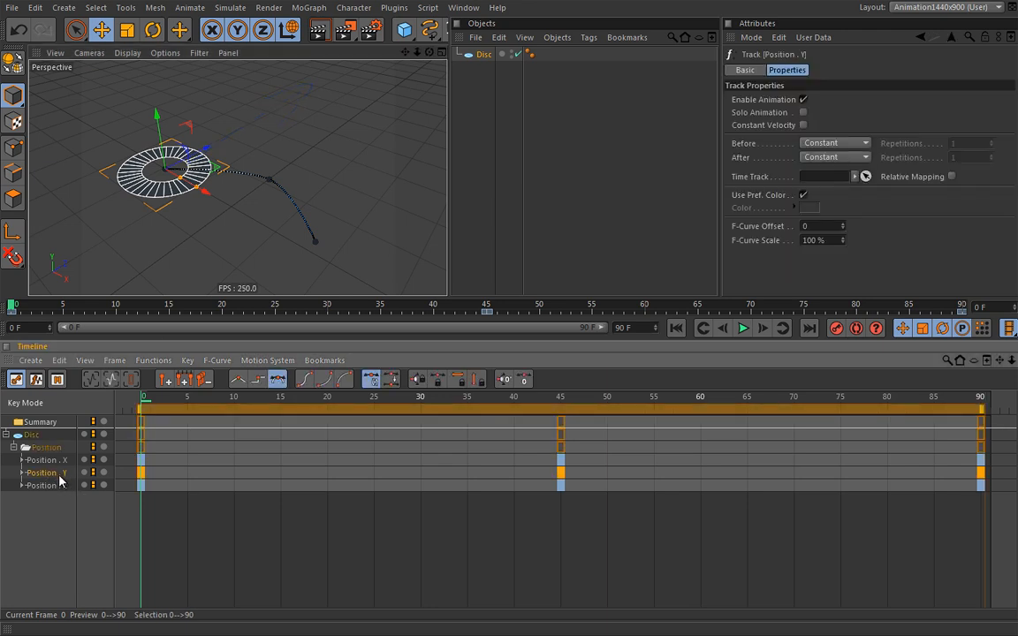
pyautogui.press('Delete')
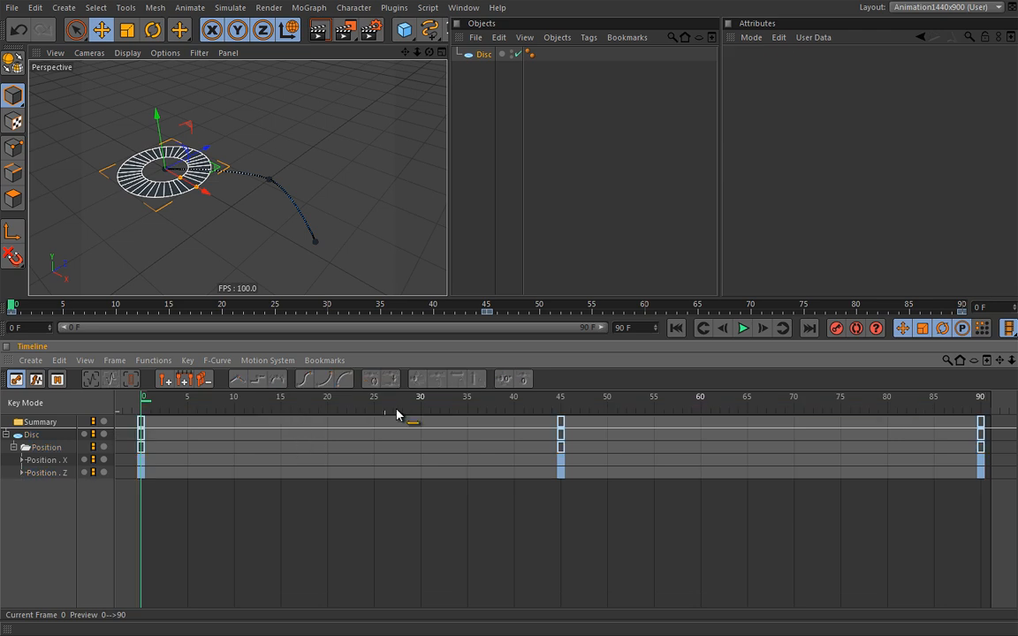
pyautogui.click(743, 328)
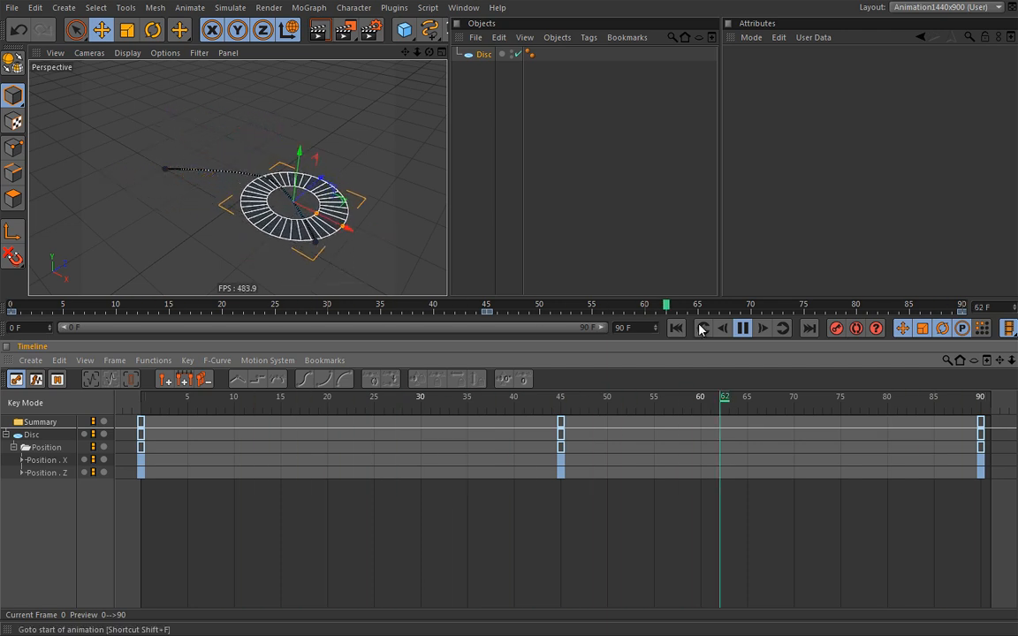
pyautogui.click(742, 328)
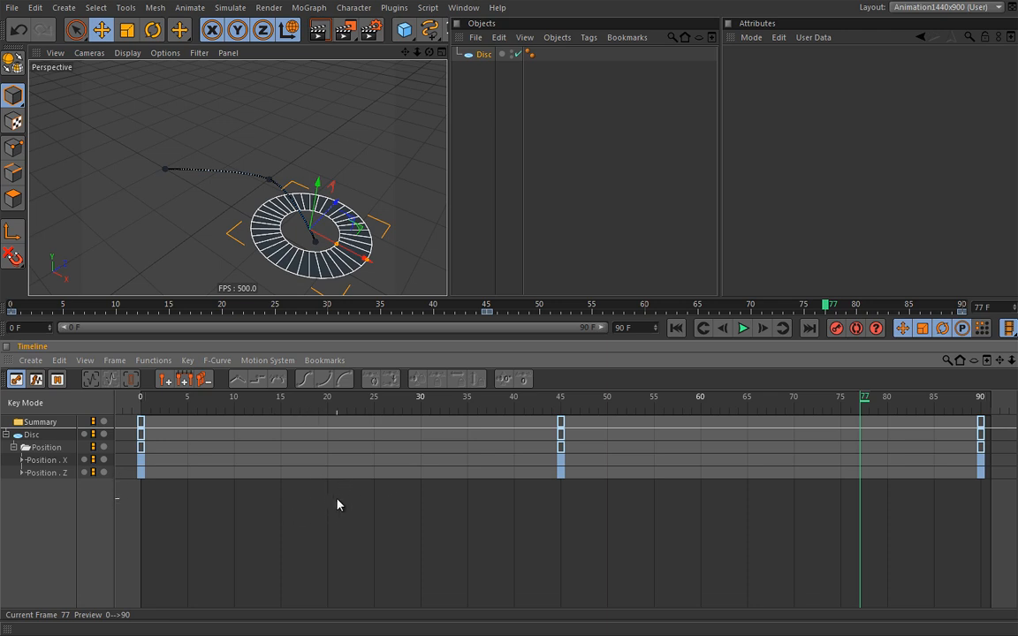
# Scrub and play the motion across frames 14–61, then stop and return to frame 0
pyautogui.moveTo(865, 407); pyautogui.dragTo(272, 408)
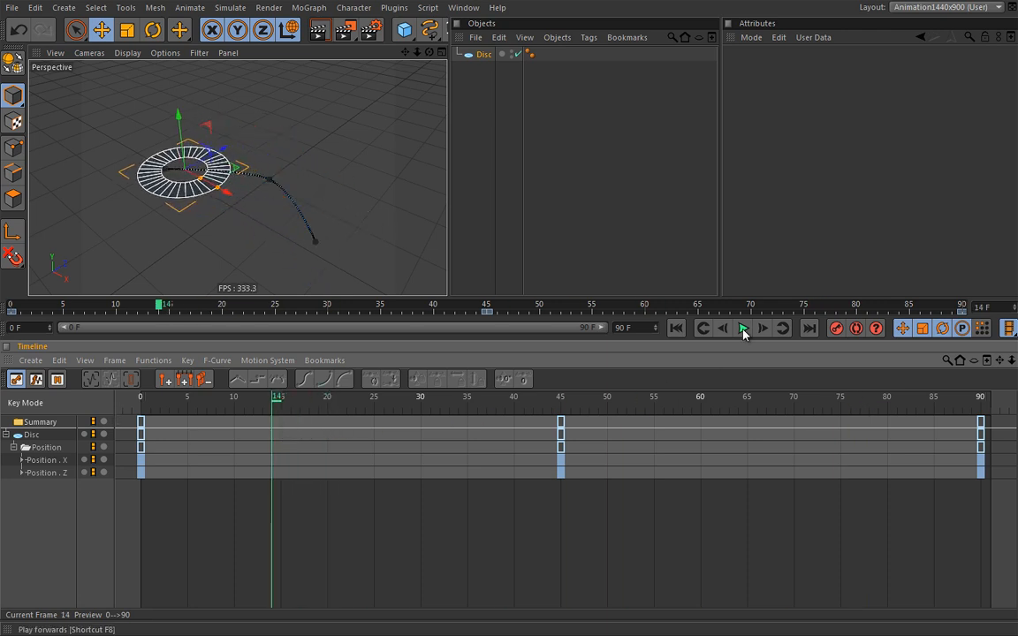
pyautogui.click(742, 328)
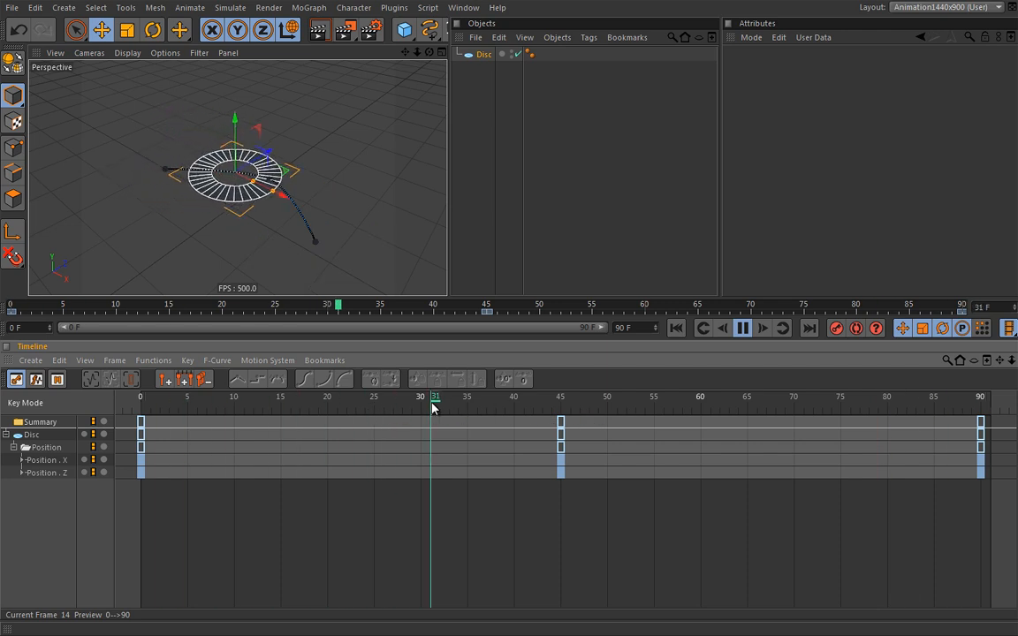
pyautogui.click(533, 406)
pyautogui.moveTo(533, 407); pyautogui.dragTo(493, 405)
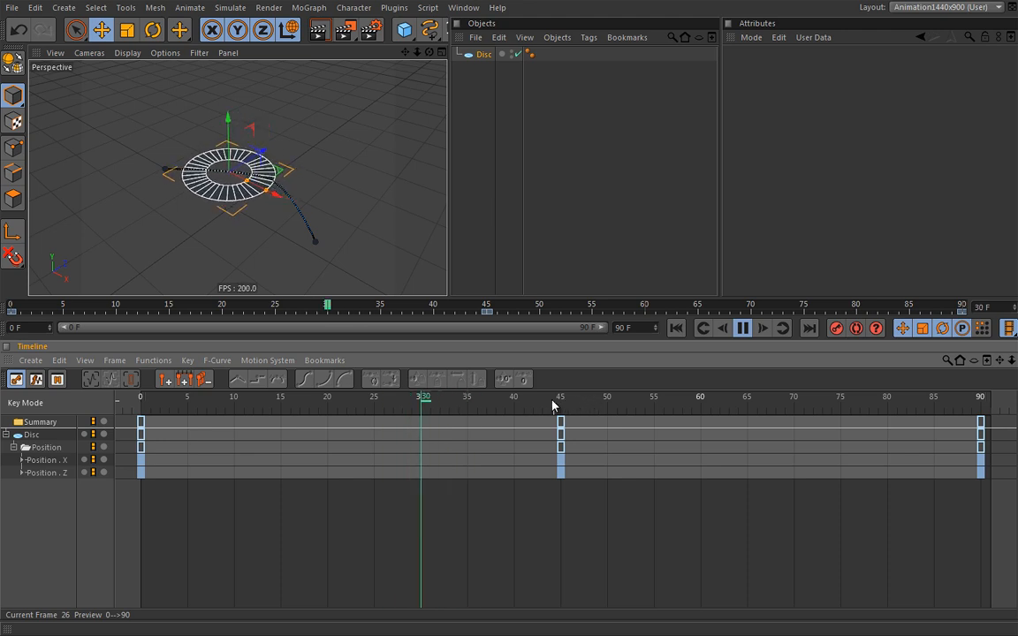
pyautogui.moveTo(597, 400)
pyautogui.mouseDown()
pyautogui.moveTo(566, 403)
pyautogui.moveTo(618, 400)
pyautogui.moveTo(590, 402)
pyautogui.mouseUp()
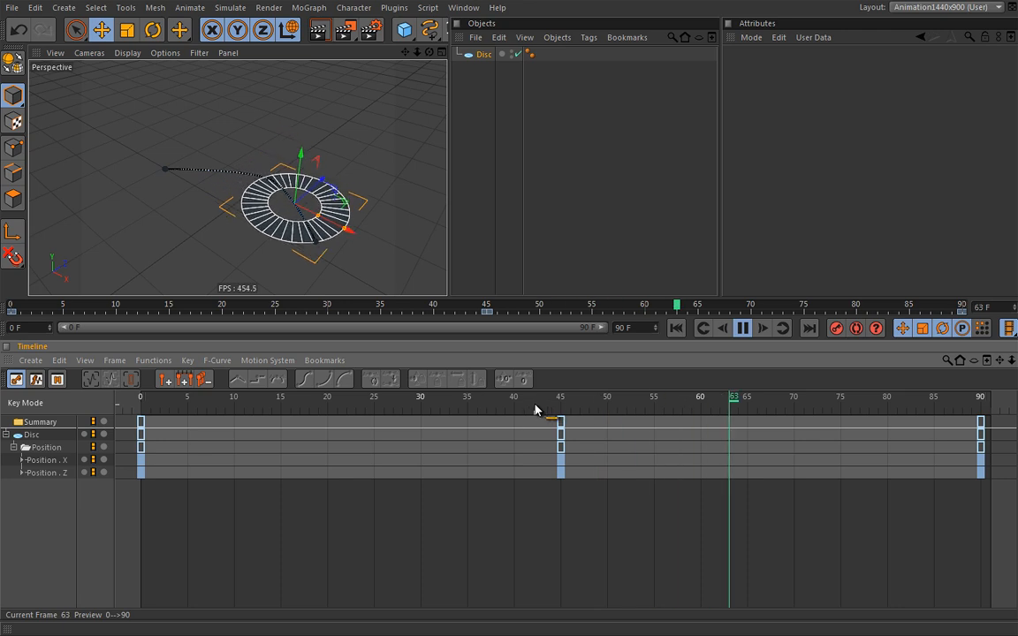
pyautogui.moveTo(499, 408); pyautogui.dragTo(529, 393)
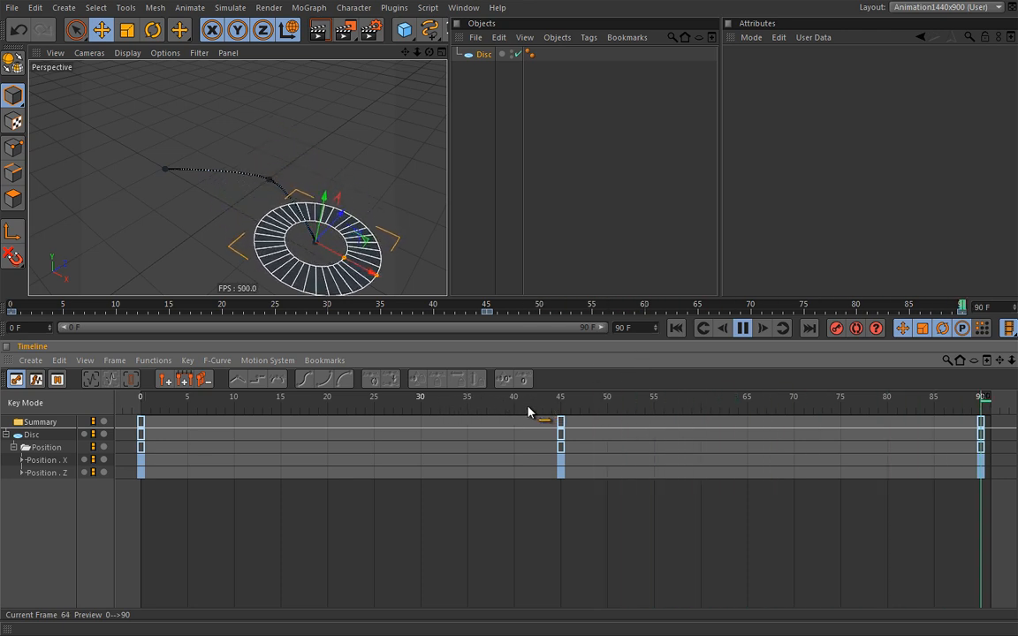
pyautogui.moveTo(613, 403)
pyautogui.mouseDown()
pyautogui.moveTo(598, 402)
pyautogui.moveTo(636, 402)
pyautogui.moveTo(561, 404)
pyautogui.moveTo(666, 404)
pyautogui.moveTo(557, 404)
pyautogui.moveTo(627, 403)
pyautogui.mouseUp()
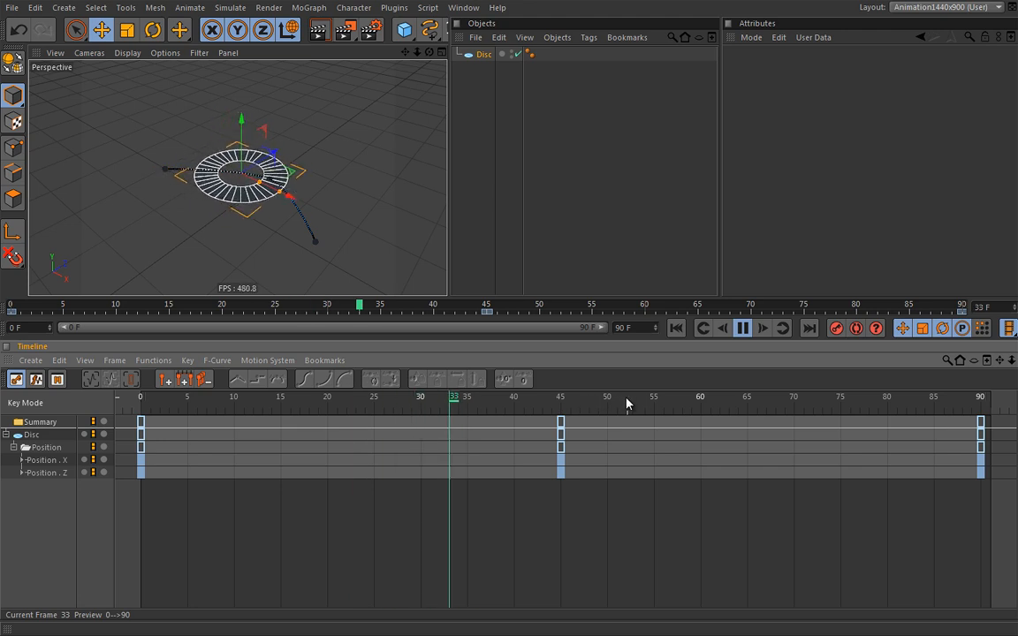
pyautogui.click(742, 328)
pyautogui.click(673, 328)
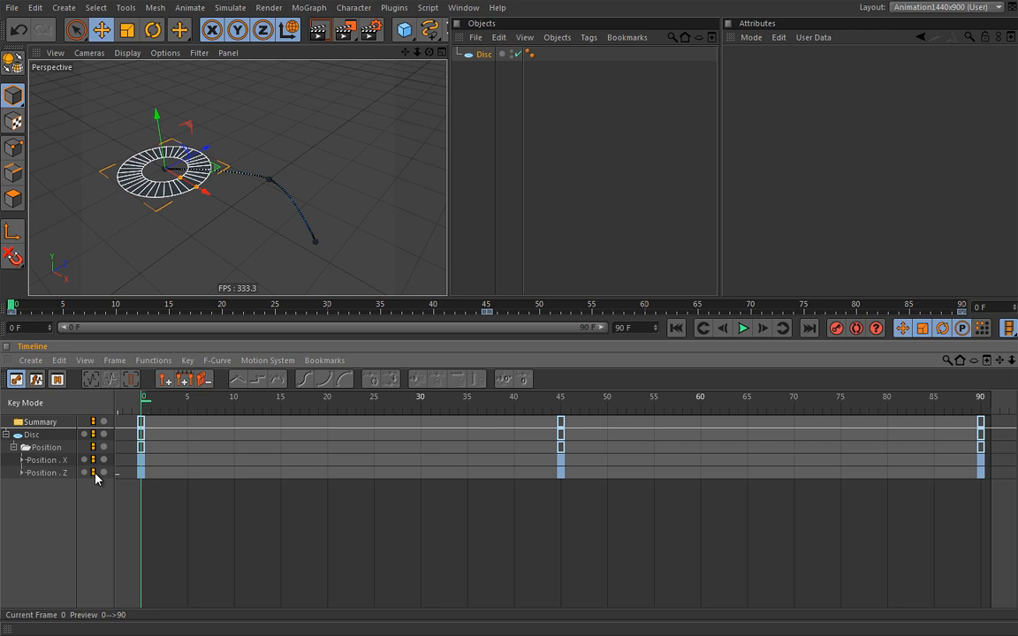
# Solo the Position . Z track during playback, then stop and rewind to frame 0
pyautogui.click(743, 328)
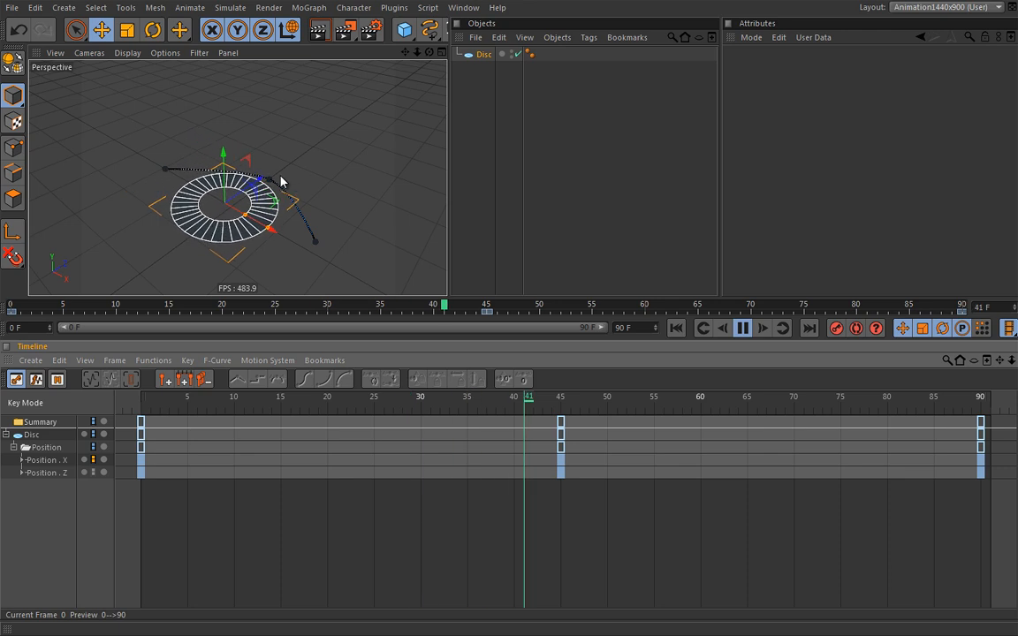
pyautogui.click(93, 473)
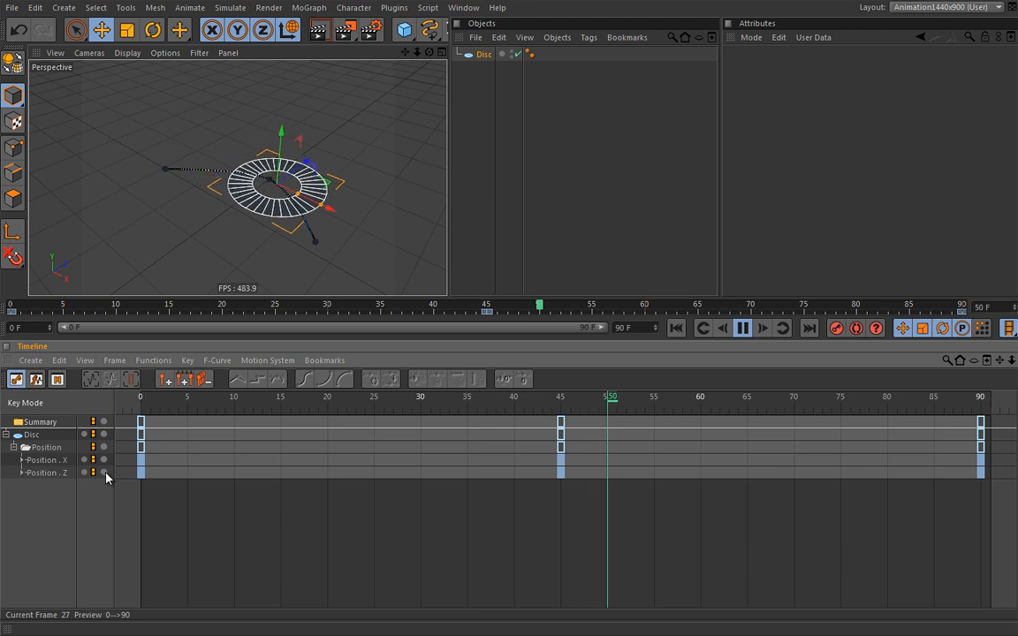
pyautogui.click(103, 473)
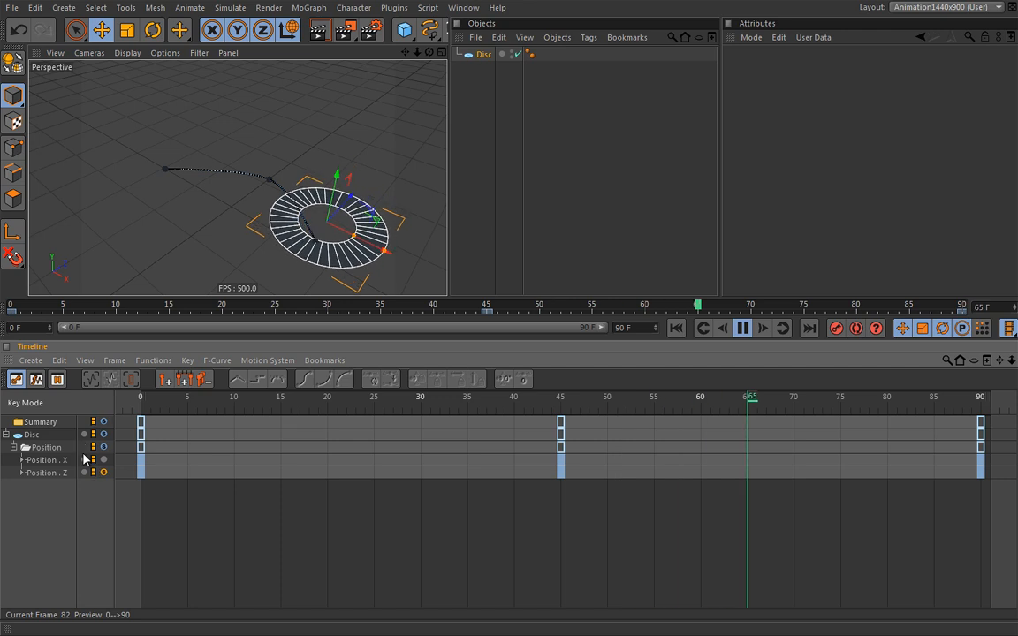
pyautogui.click(741, 329)
pyautogui.click(676, 328)
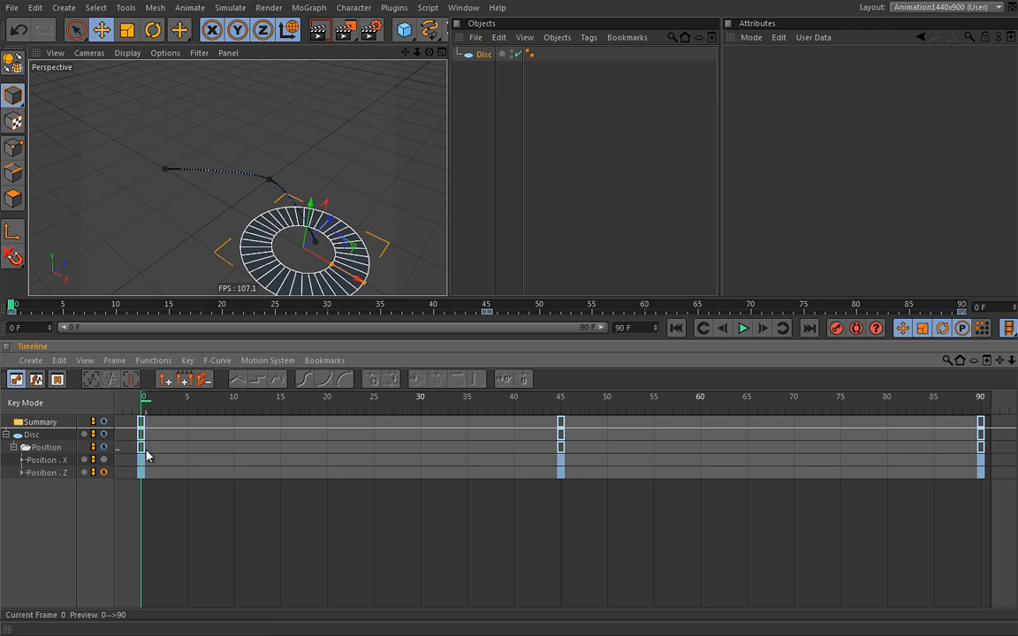
# Select the Position . Z track and delete it, leaving only Position X keyed
pyautogui.click(84, 474)
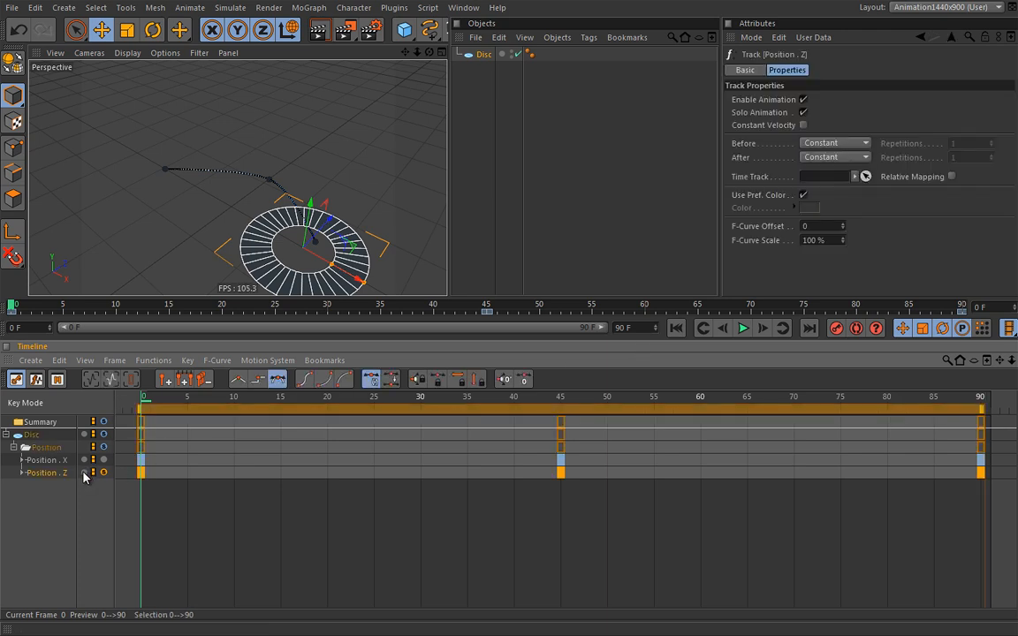
pyautogui.rightClick(85, 478)
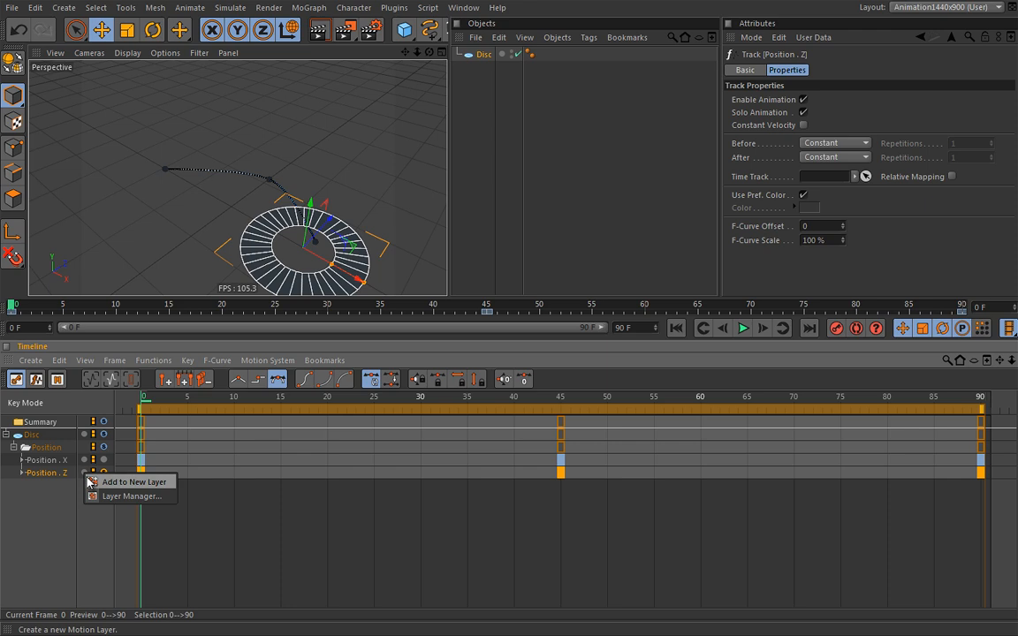
pyautogui.click(63, 493)
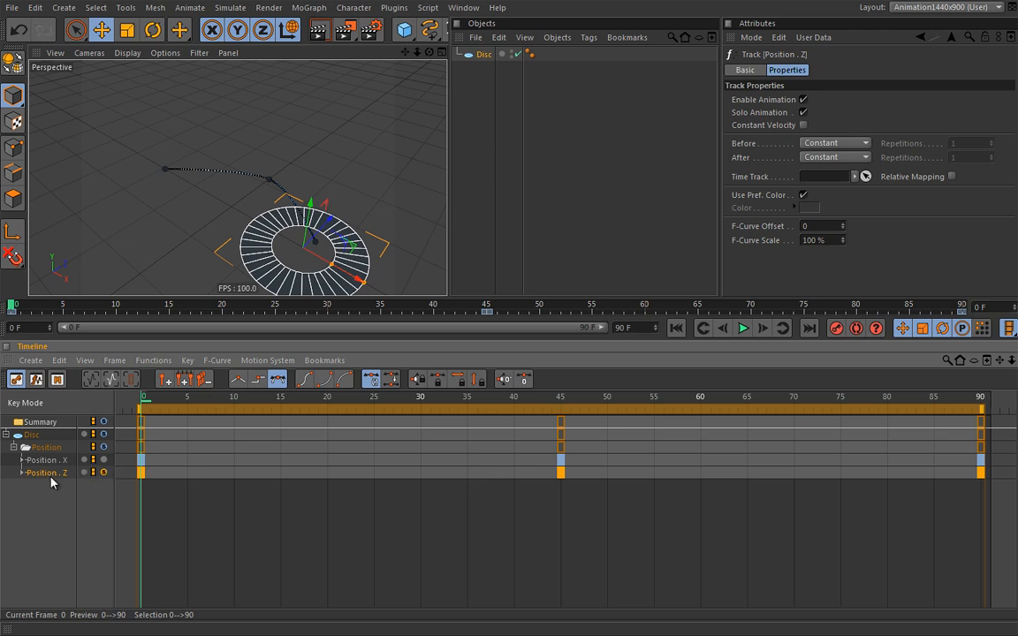
pyautogui.press('Delete')
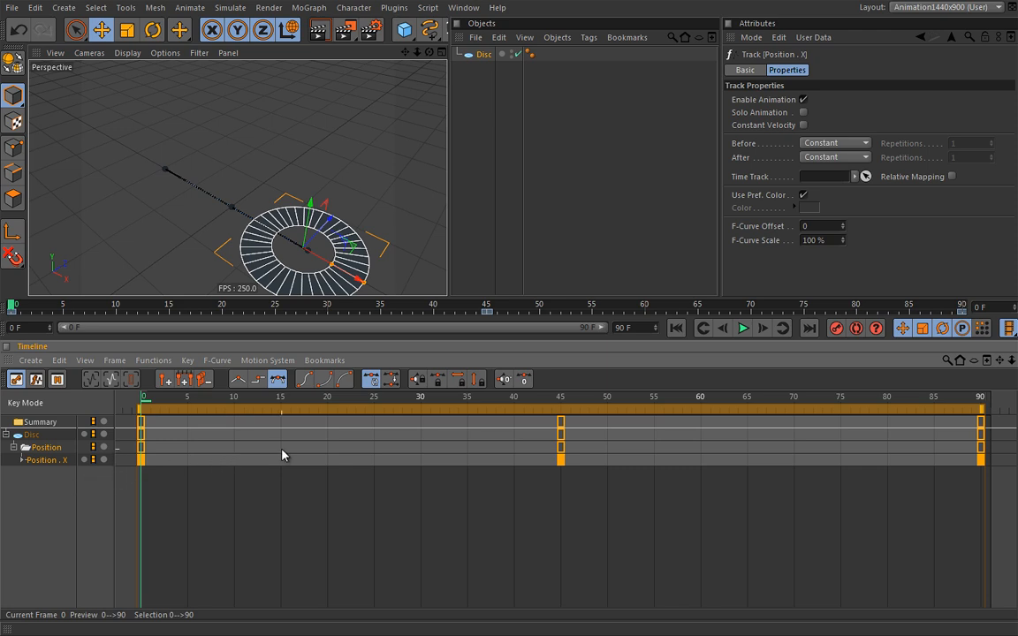
# Expand the Position . X track and switch the Timeline to F-Curve Mode
pyautogui.click(21, 461)
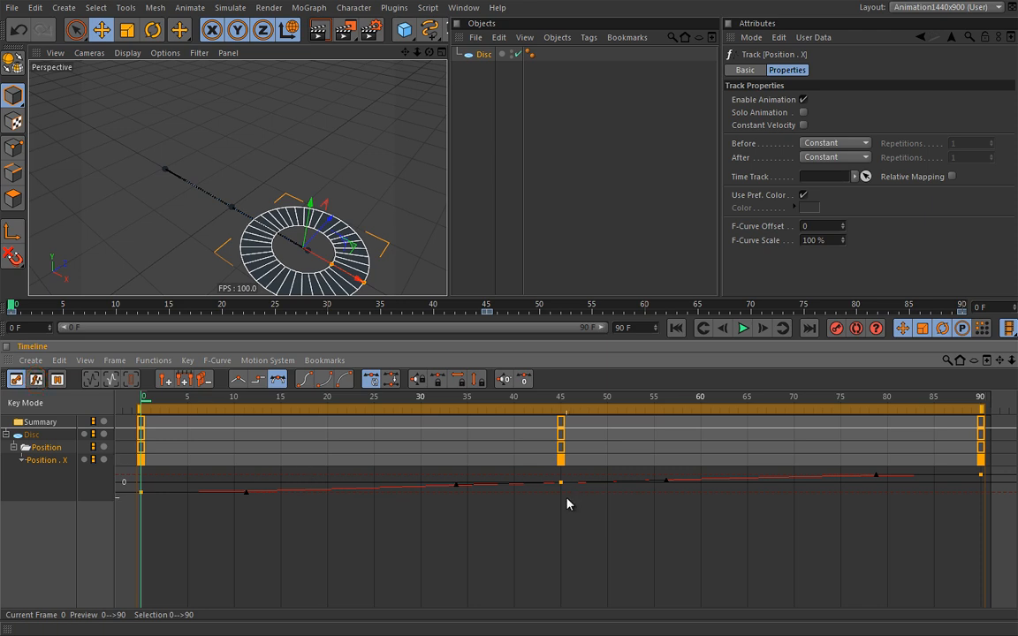
pyautogui.press('Tab')
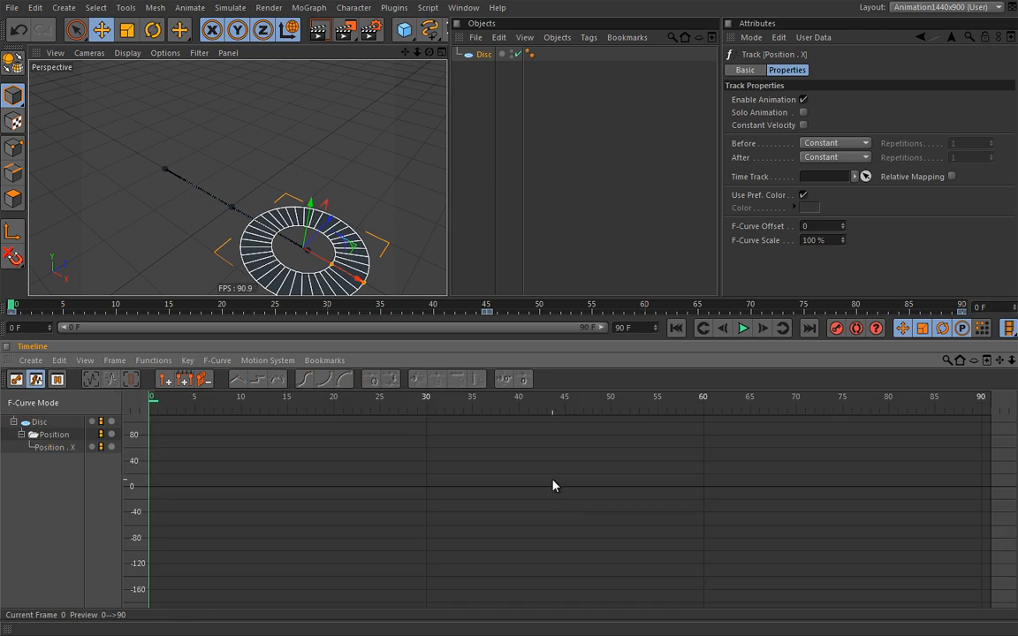
# Select the Position . X curve in F-Curve Mode and frame the whole curve with H
pyautogui.press('Tab')
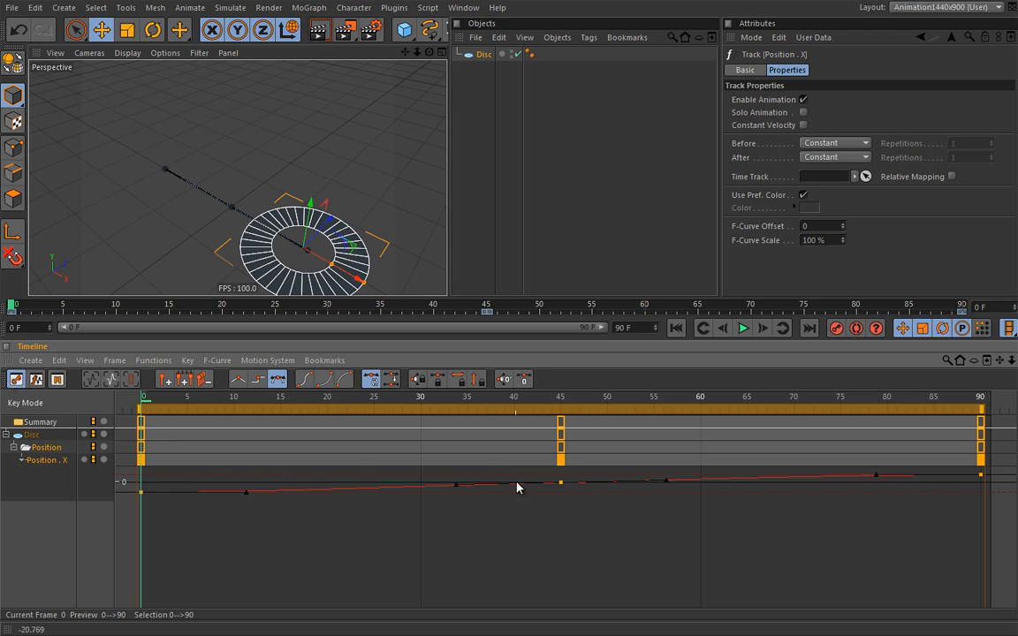
pyautogui.press('Tab')
pyautogui.press('Tab')
pyautogui.press('Tab')
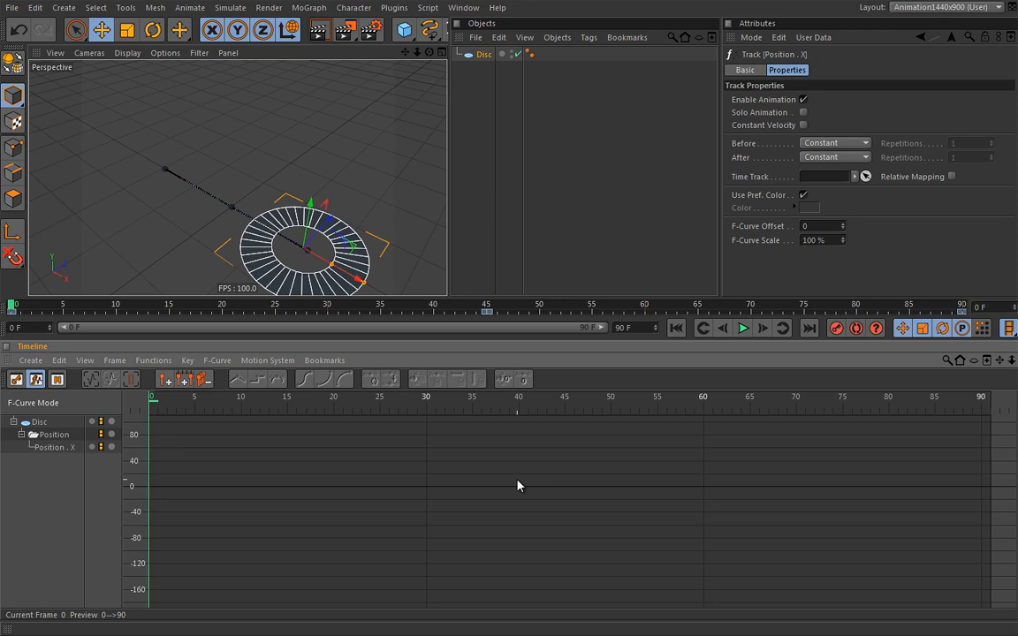
pyautogui.click(64, 447)
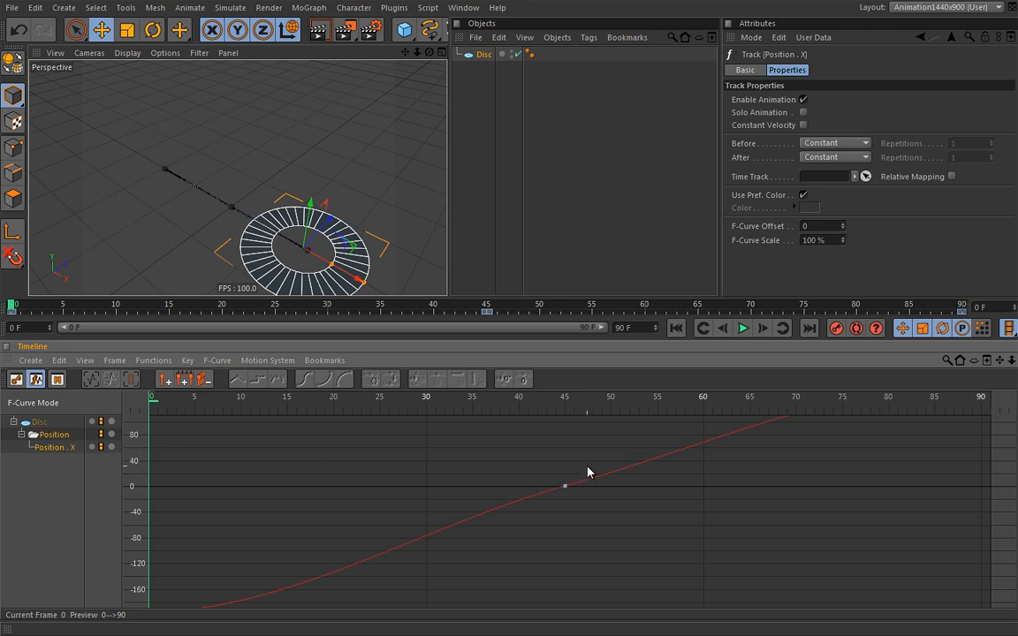
pyautogui.press('h')
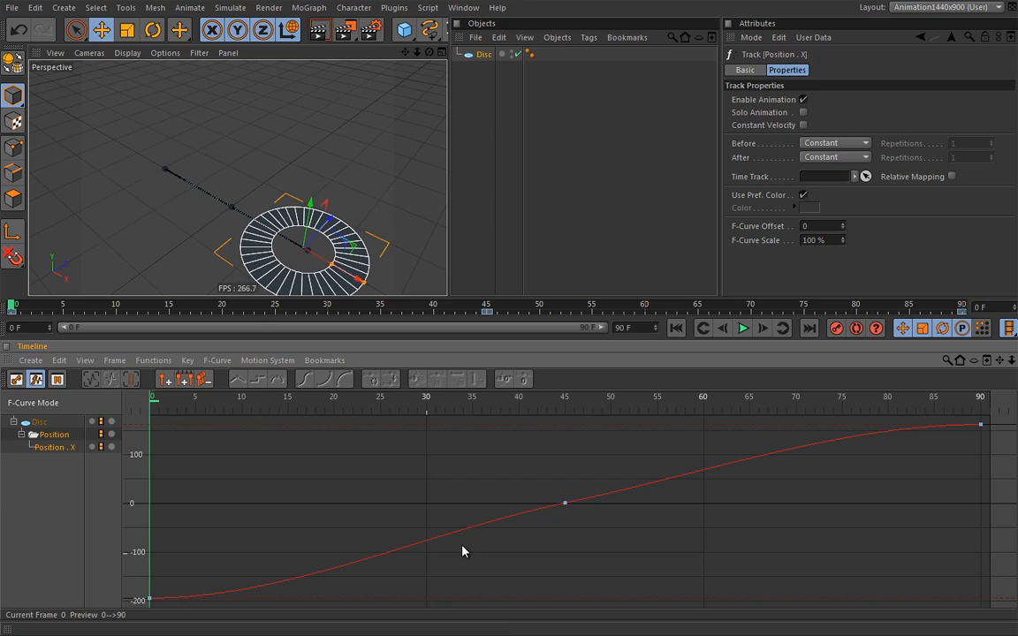
# Check the keys at frames 0, 45 and 90, then undo an accidental drag of the middle key
pyautogui.click(614, 463)
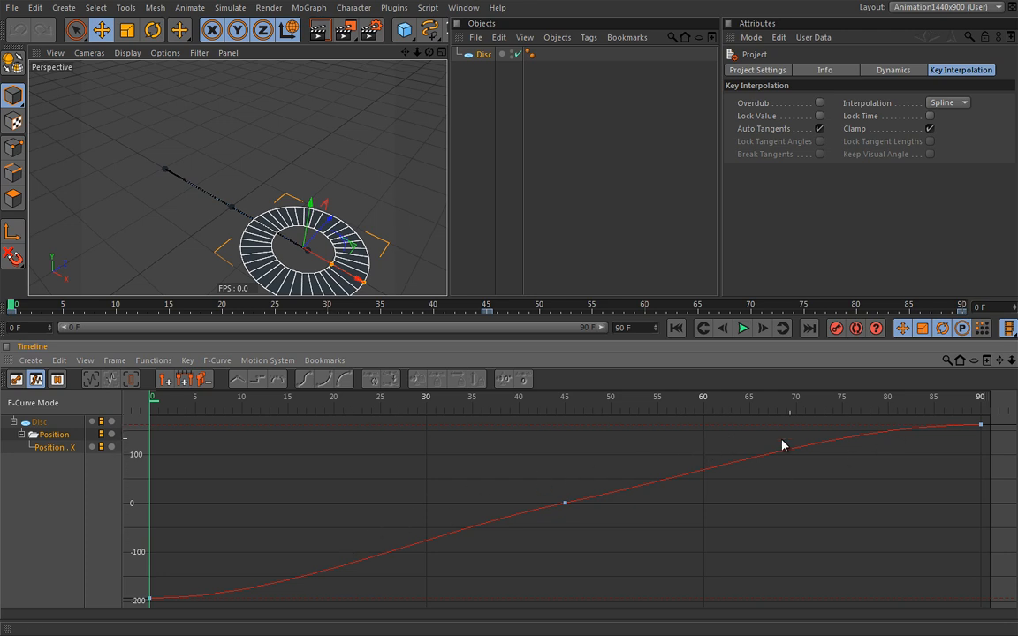
pyautogui.click(149, 599)
pyautogui.click(566, 504)
pyautogui.click(980, 426)
pyautogui.click(566, 504)
pyautogui.click(570, 523)
pyautogui.moveTo(566, 504); pyautogui.dragTo(609, 483)
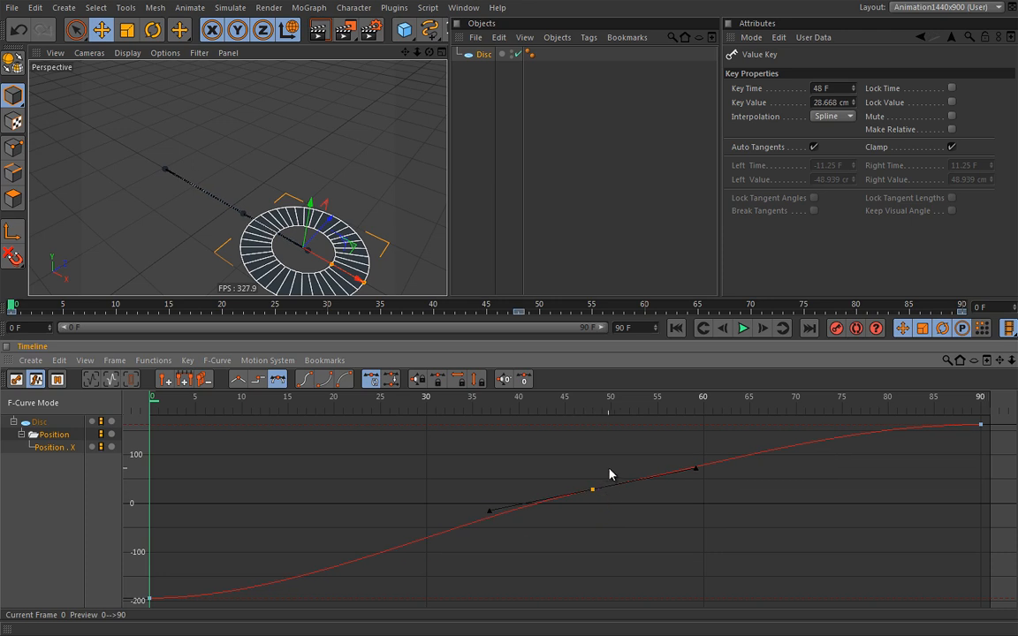
pyautogui.hotkey('ctrl', 'z')
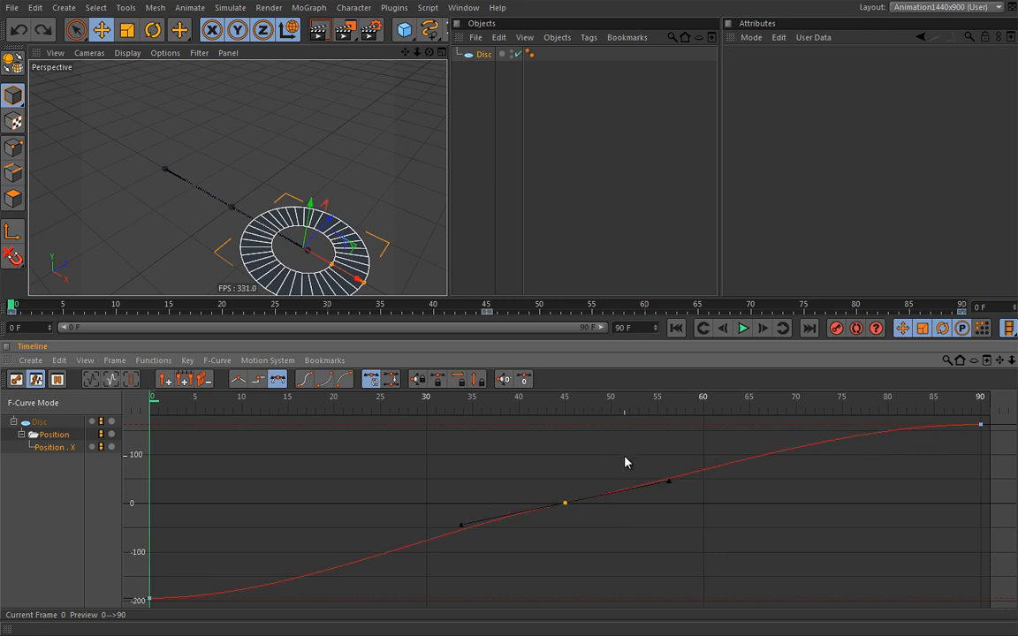
# Preview the disc animation twice, rewinding to frame 0 after each run
pyautogui.click(574, 457)
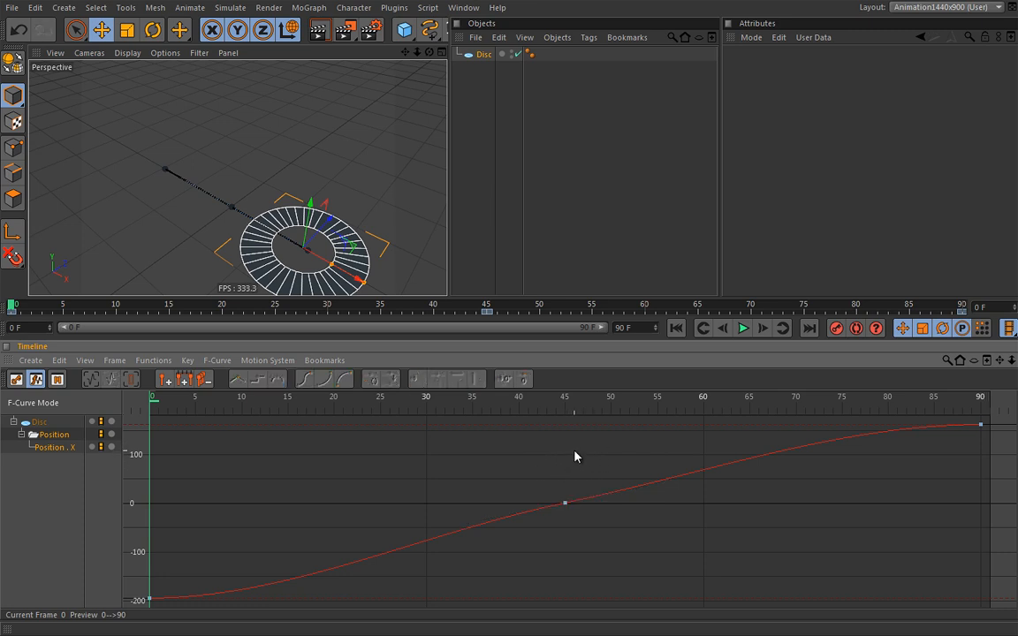
pyautogui.click(745, 329)
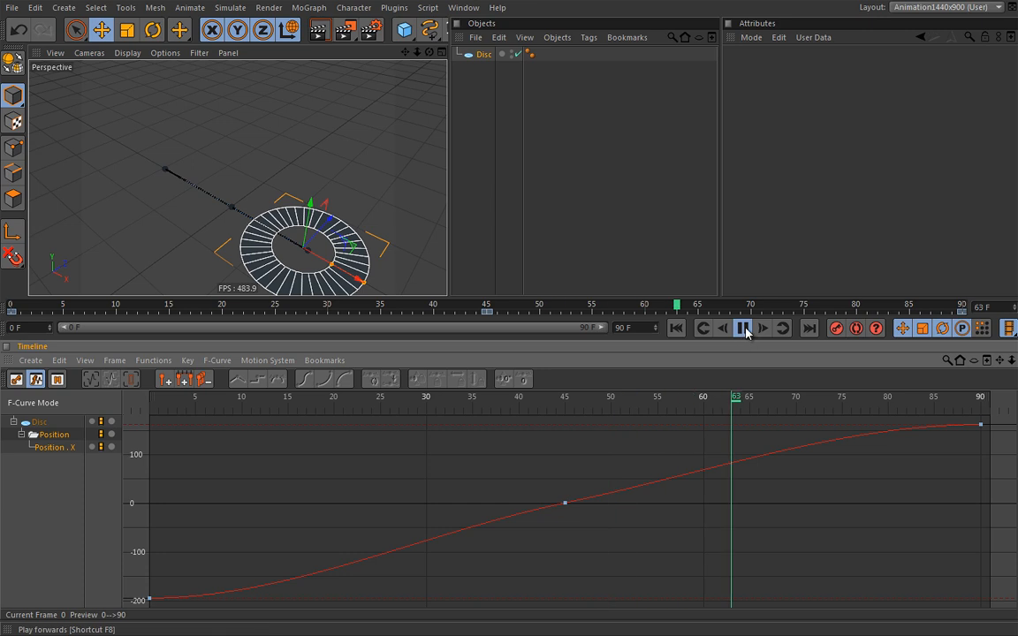
pyautogui.click(742, 329)
pyautogui.click(676, 329)
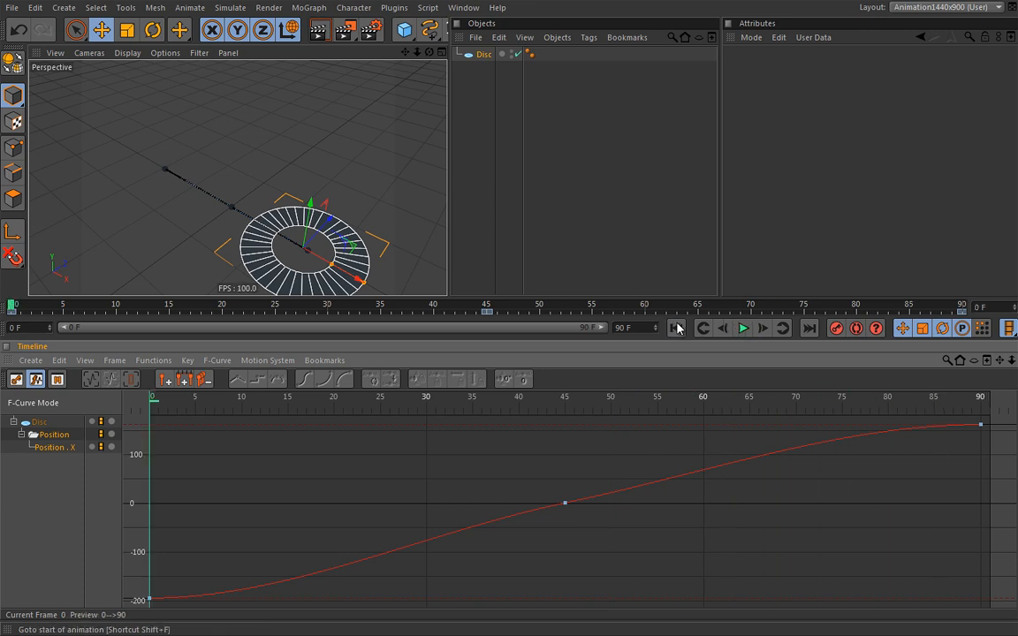
pyautogui.click(111, 449)
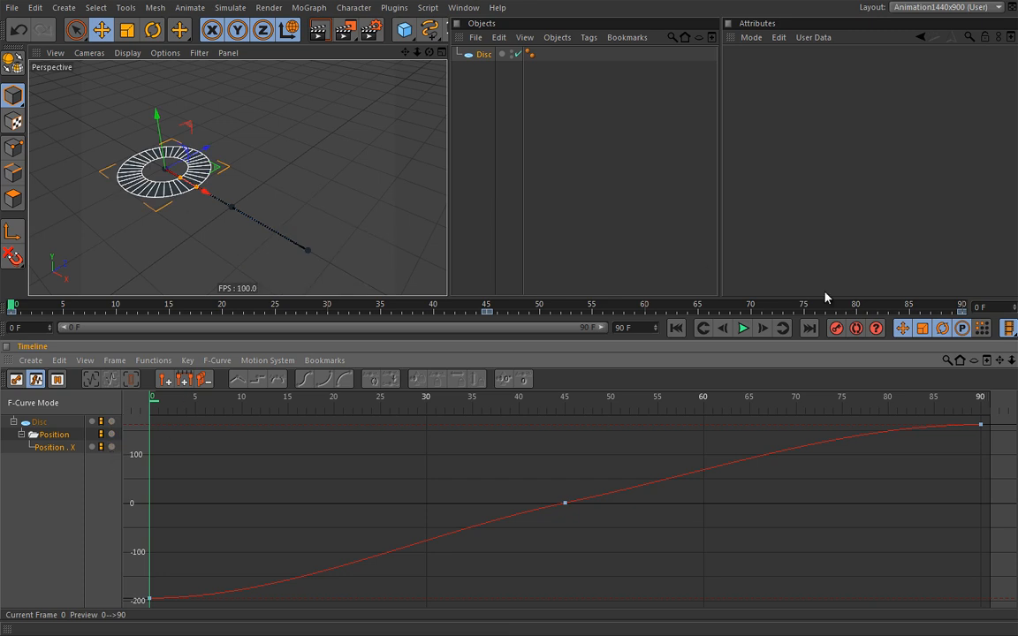
pyautogui.click(743, 327)
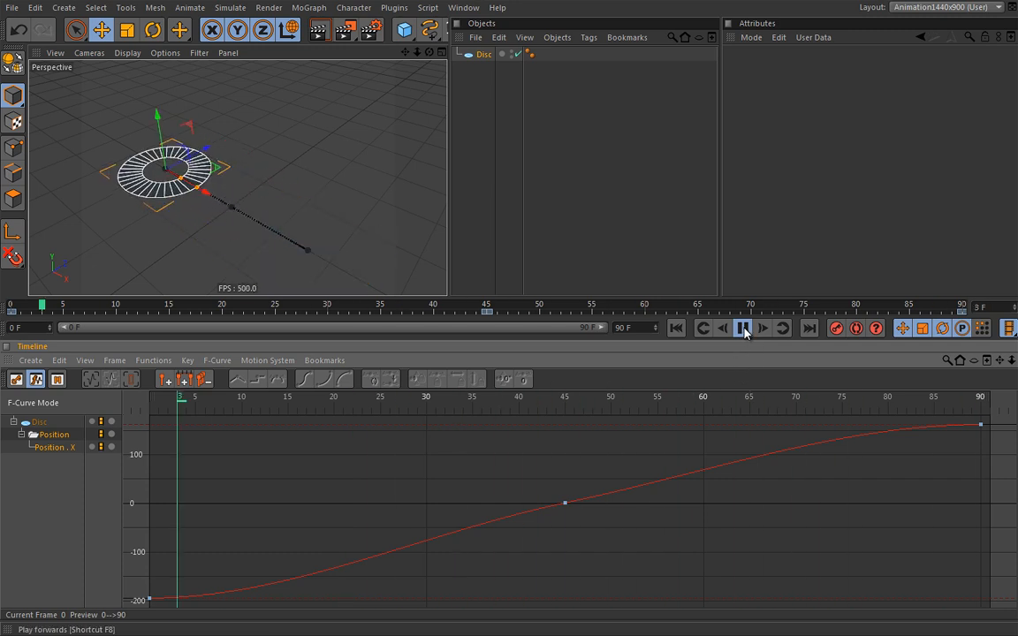
pyautogui.click(743, 328)
pyautogui.click(676, 328)
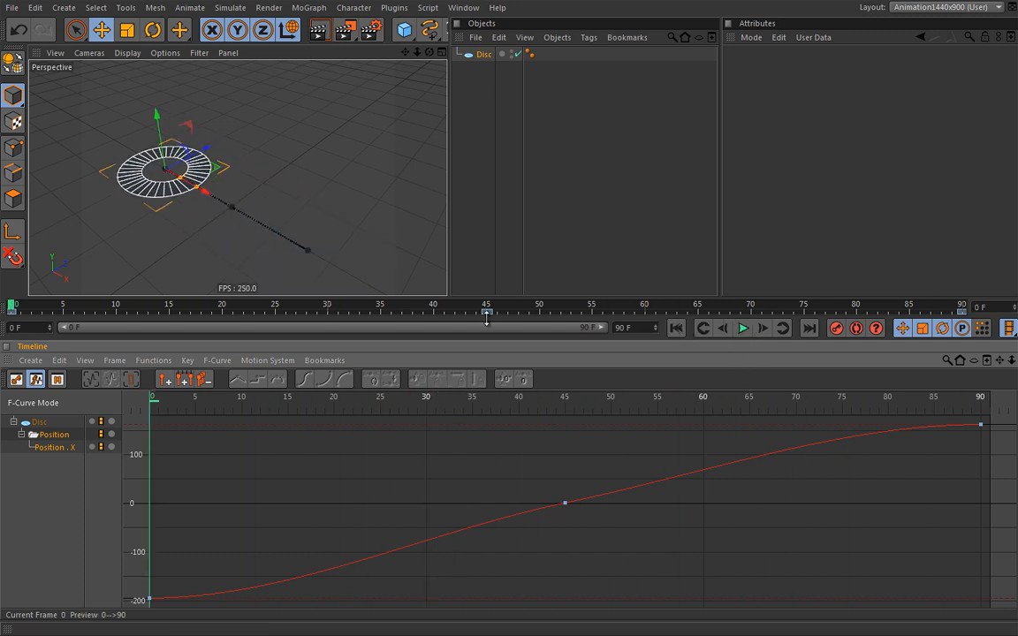
# Orbit and dolly the perspective view closer to the disc, then play the animation
pyautogui.moveTo(259, 241)
pyautogui.keyDown('alt'); pyautogui.mouseDown()
pyautogui.moveTo(243, 227)
pyautogui.moveTo(256, 236)
pyautogui.mouseUp(); pyautogui.keyUp('alt')
pyautogui.keyDown('alt'); pyautogui.moveTo(257, 229); pyautogui.dragTo(271, 227, button='right'); pyautogui.keyUp('alt')
pyautogui.keyDown('alt'); pyautogui.moveTo(270, 227); pyautogui.dragTo(289, 252, button='middle'); pyautogui.keyUp('alt')
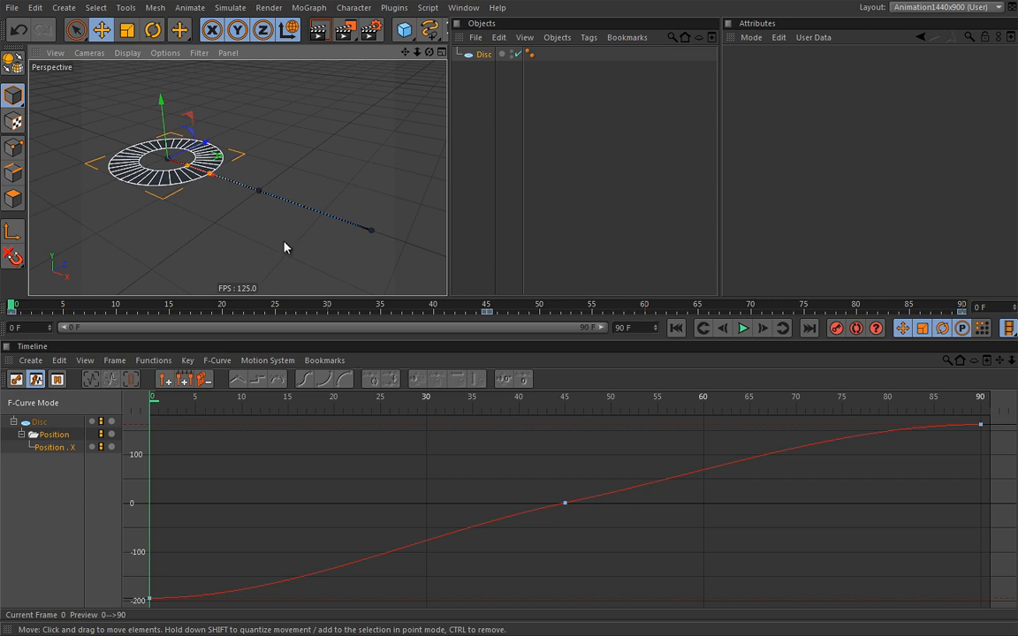
pyautogui.click(743, 328)
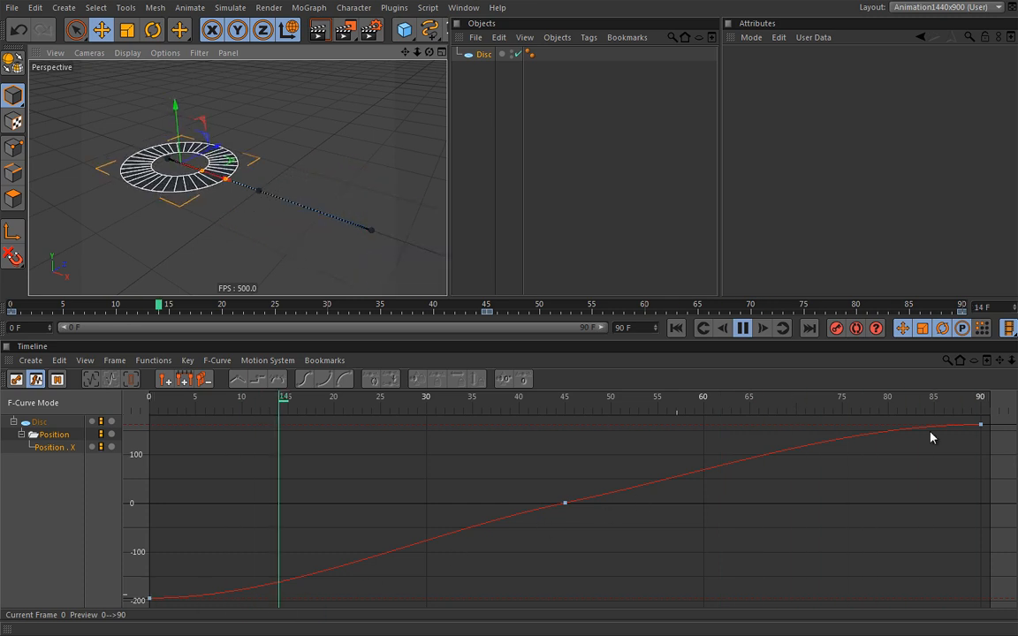
# Rewind to frame 0, take out the frame-45 key, and replay the disc animation
pyautogui.click(742, 328)
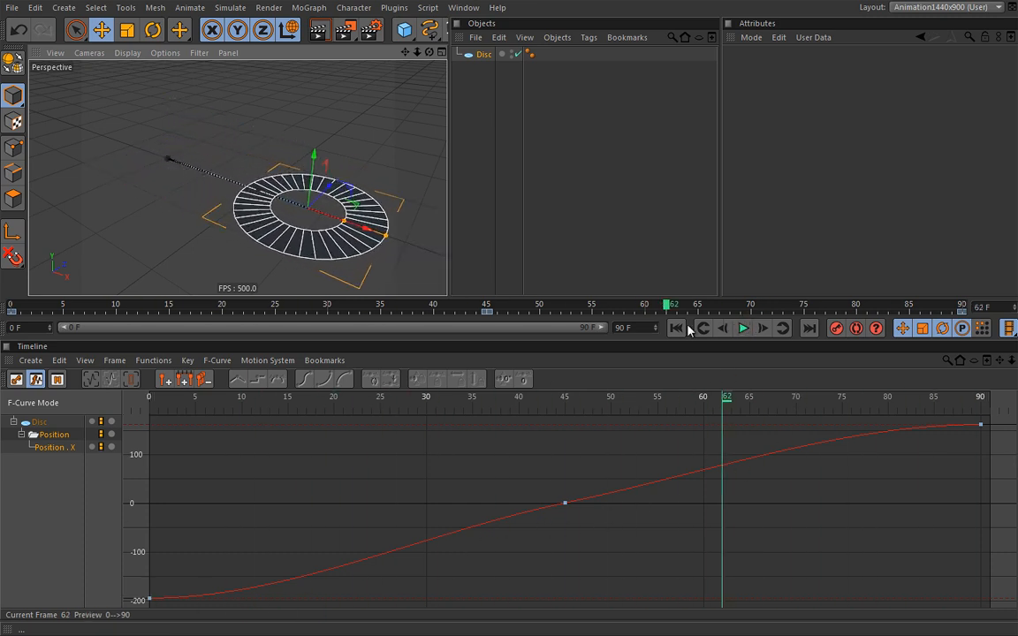
pyautogui.click(677, 329)
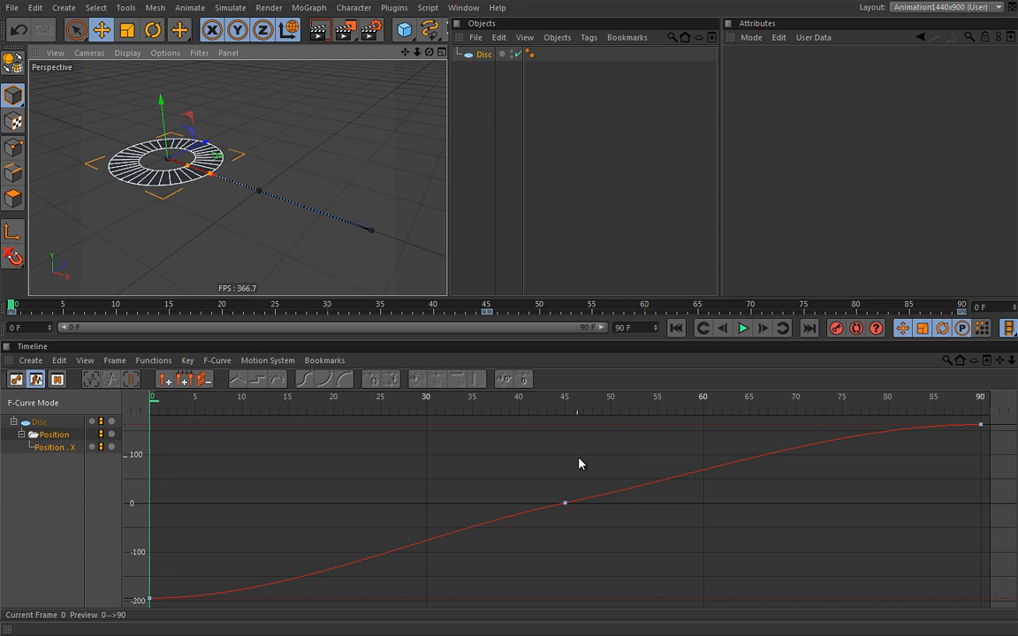
pyautogui.click(566, 505)
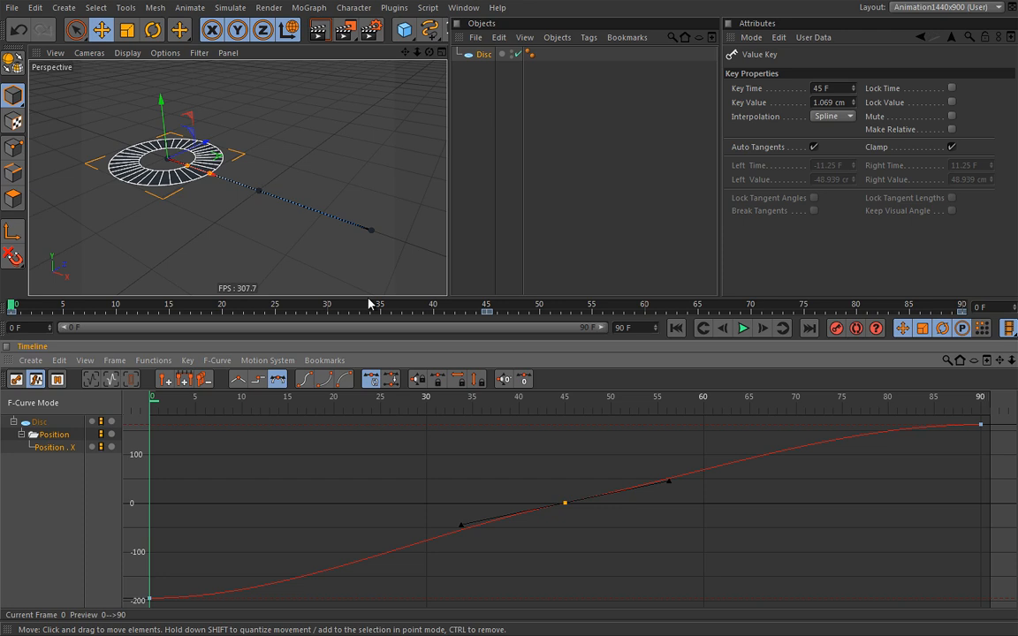
pyautogui.click(570, 509)
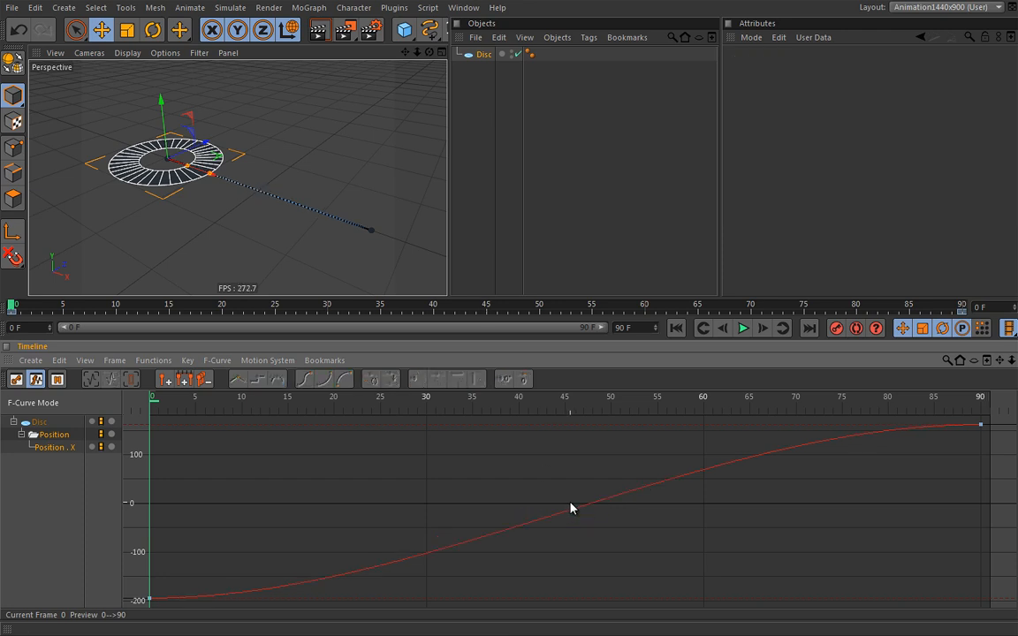
pyautogui.click(743, 328)
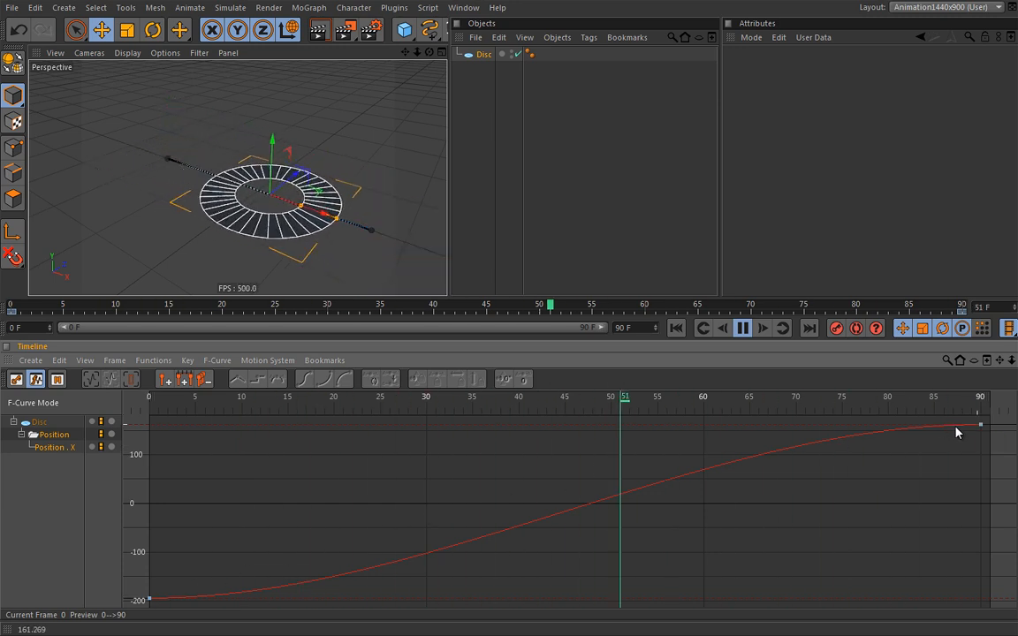
# Open and dismiss the curve's key menu without changes, then stop playback
pyautogui.rightClick(599, 435)
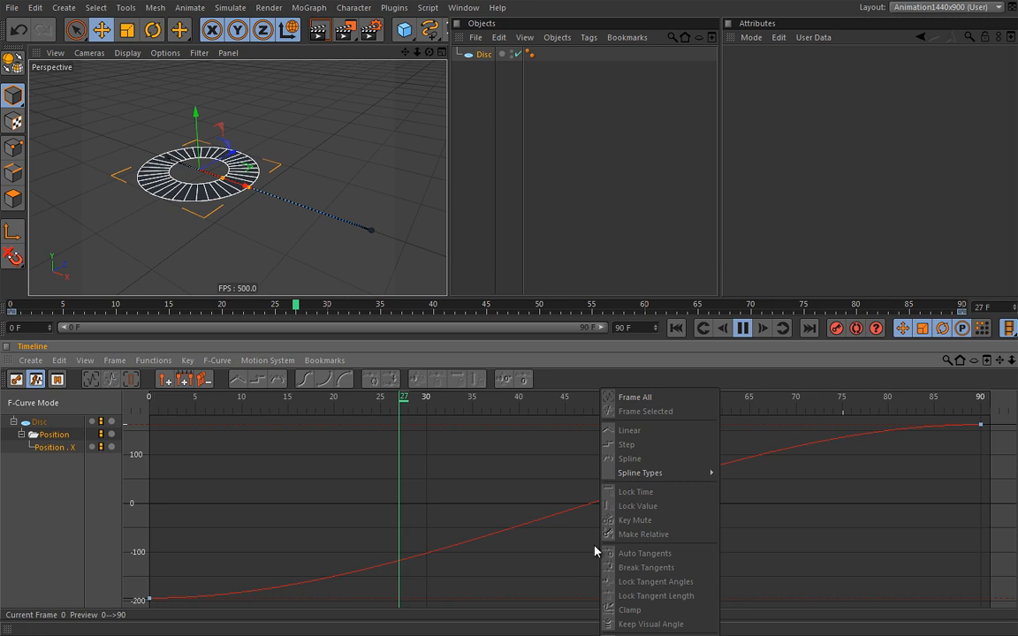
pyautogui.moveTo(666, 477)
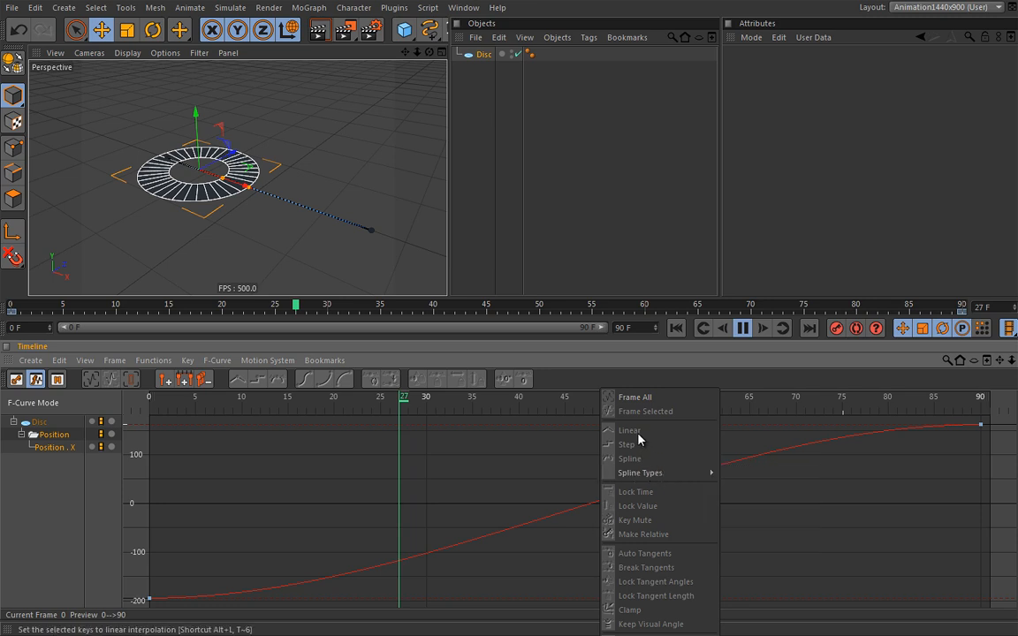
pyautogui.click(530, 449)
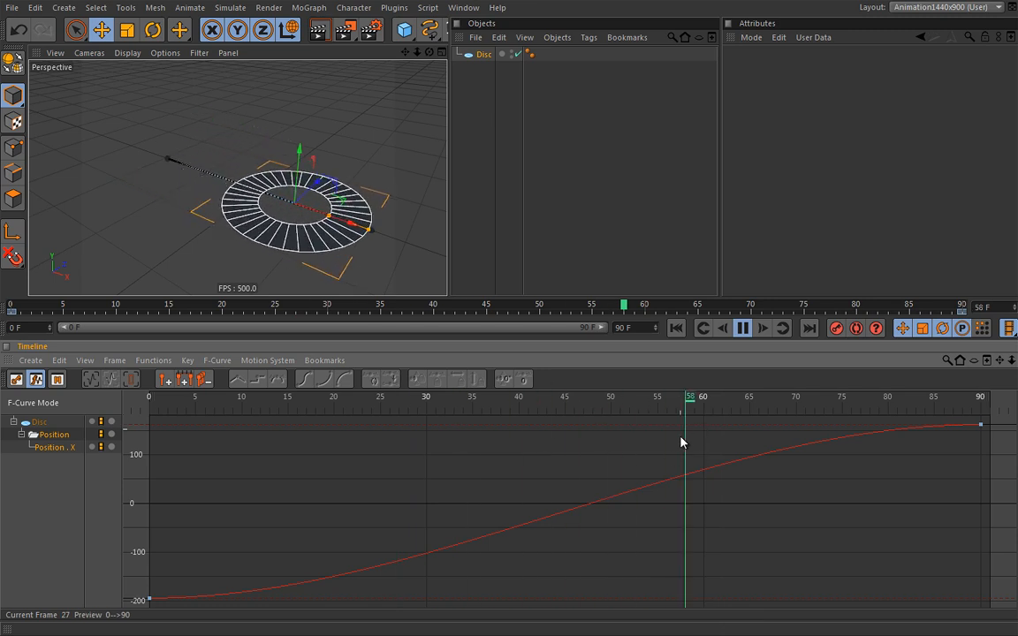
pyautogui.click(743, 328)
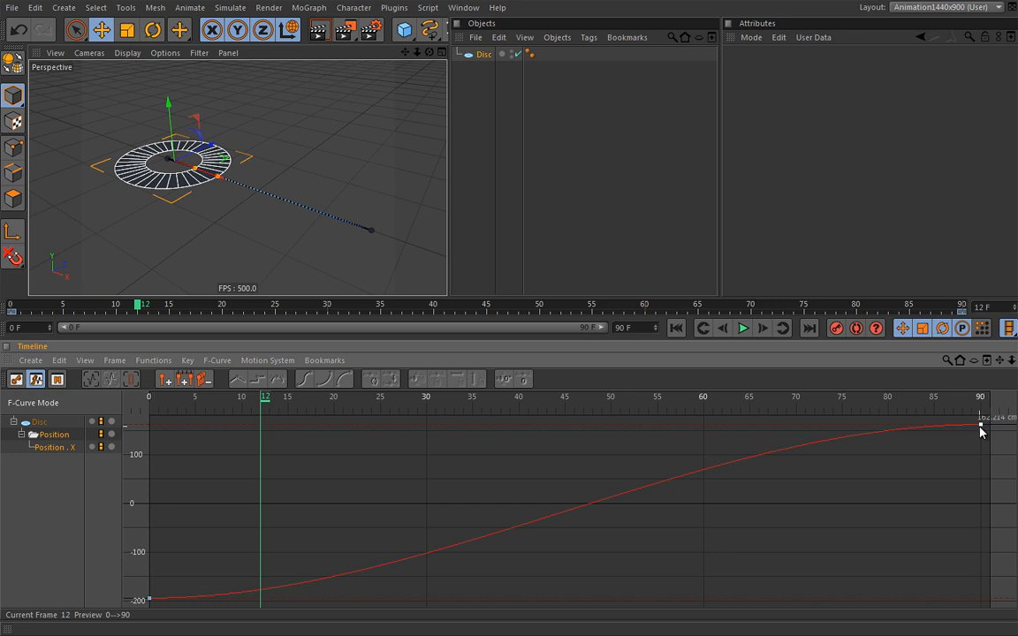
# Set both Position X keys to Linear interpolation and replay the constant-speed motion
pyautogui.hotkey('ctrl', 'a')
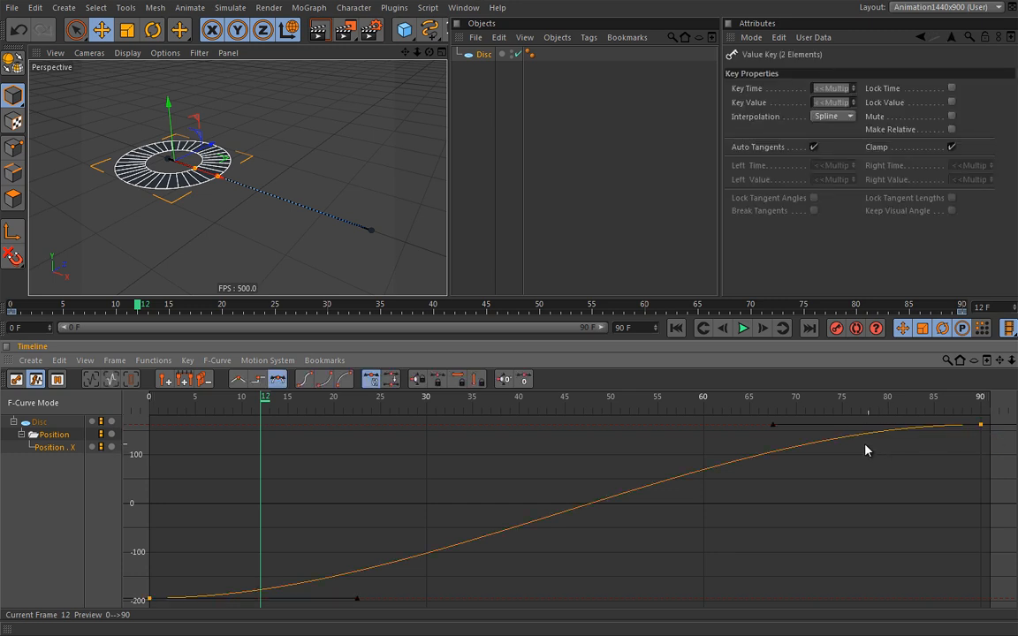
pyautogui.rightClick(678, 442)
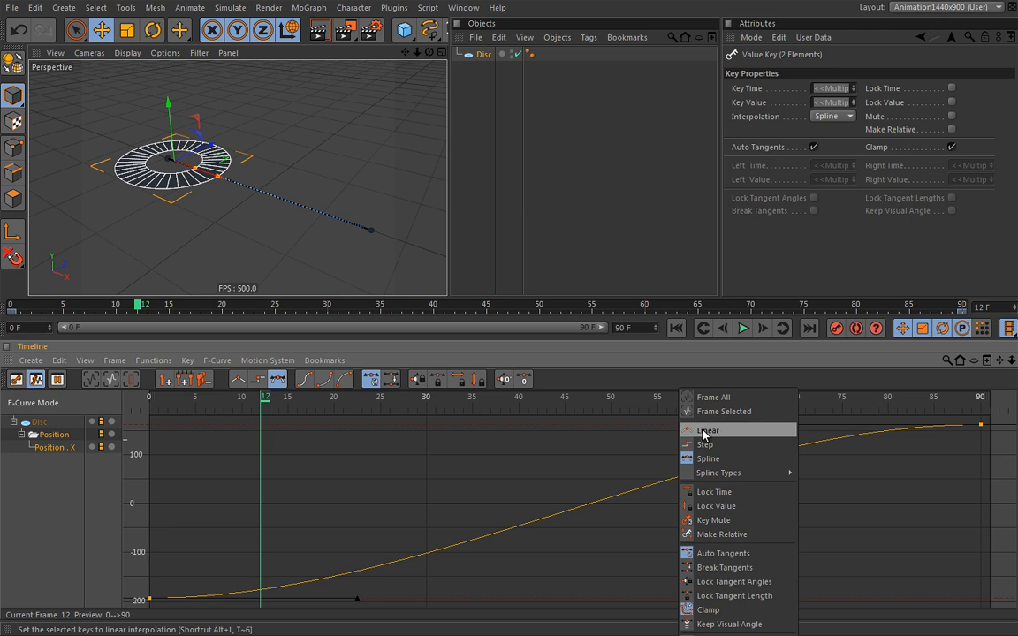
pyautogui.click(702, 434)
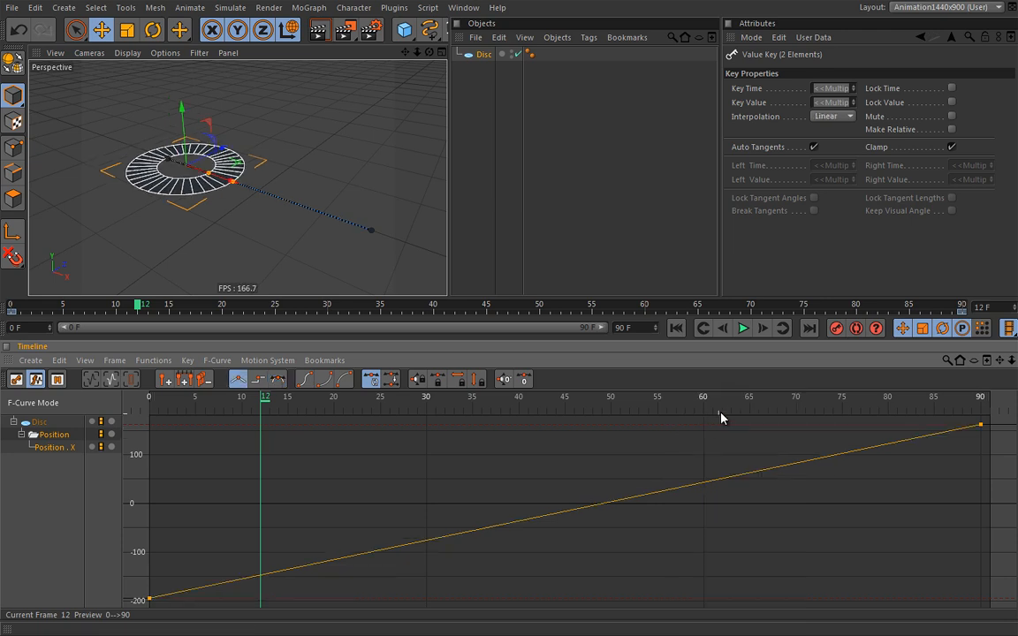
pyautogui.click(744, 329)
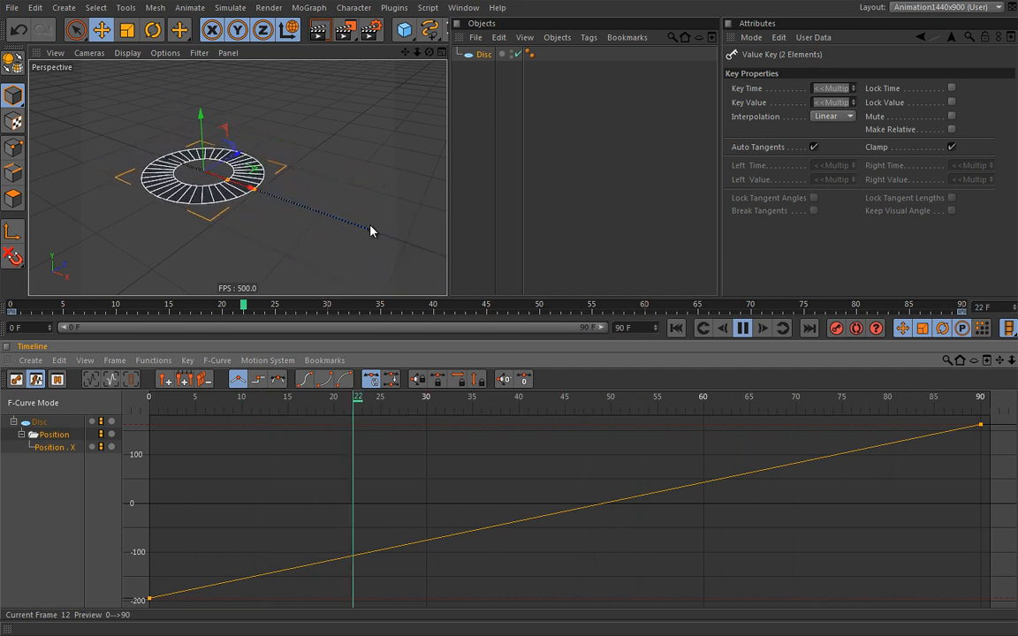
# Switch both Position X keys to Step interpolation and preview the hold-then-jump at frame 90
pyautogui.click(745, 328)
pyautogui.rightClick(716, 394)
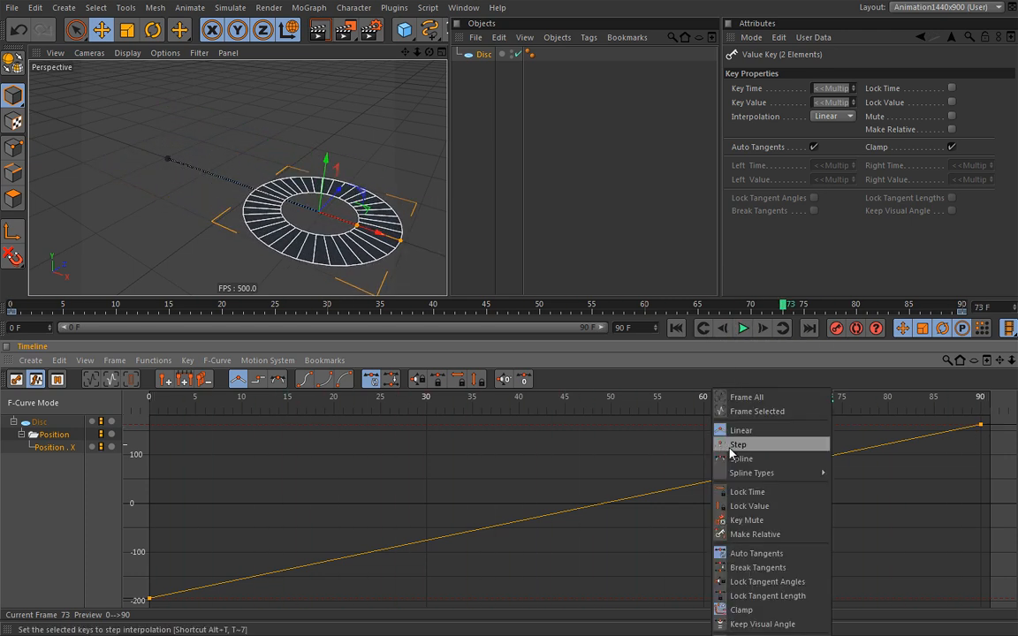
pyautogui.click(737, 444)
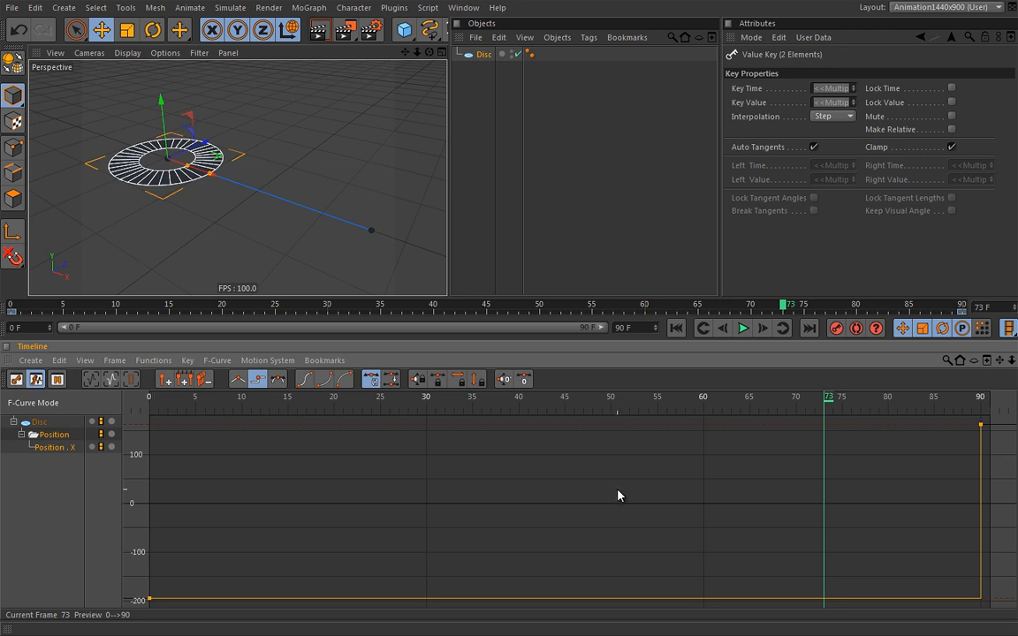
pyautogui.click(743, 328)
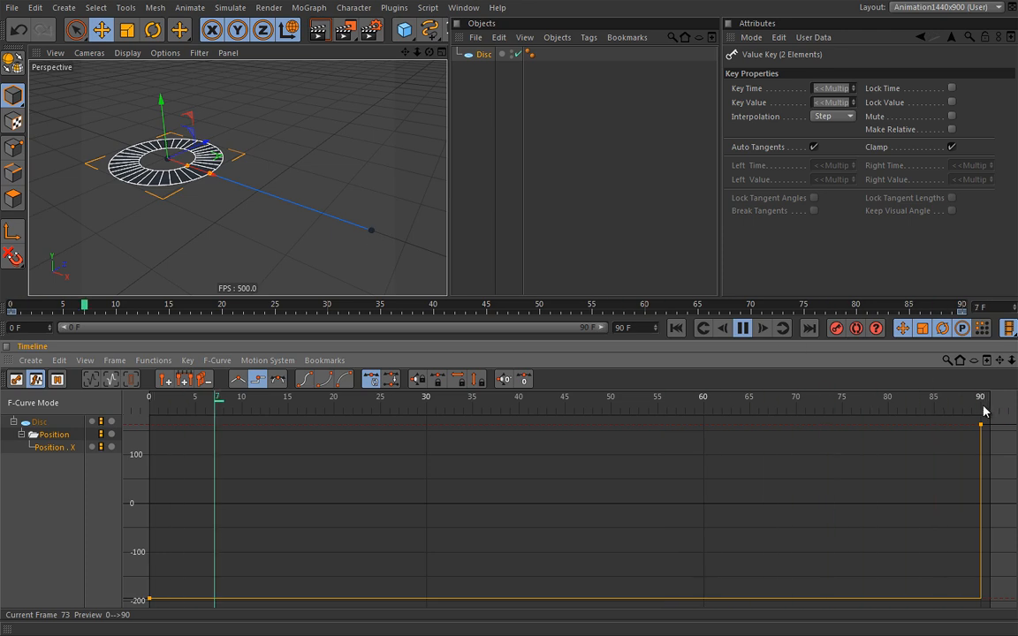
pyautogui.click(745, 333)
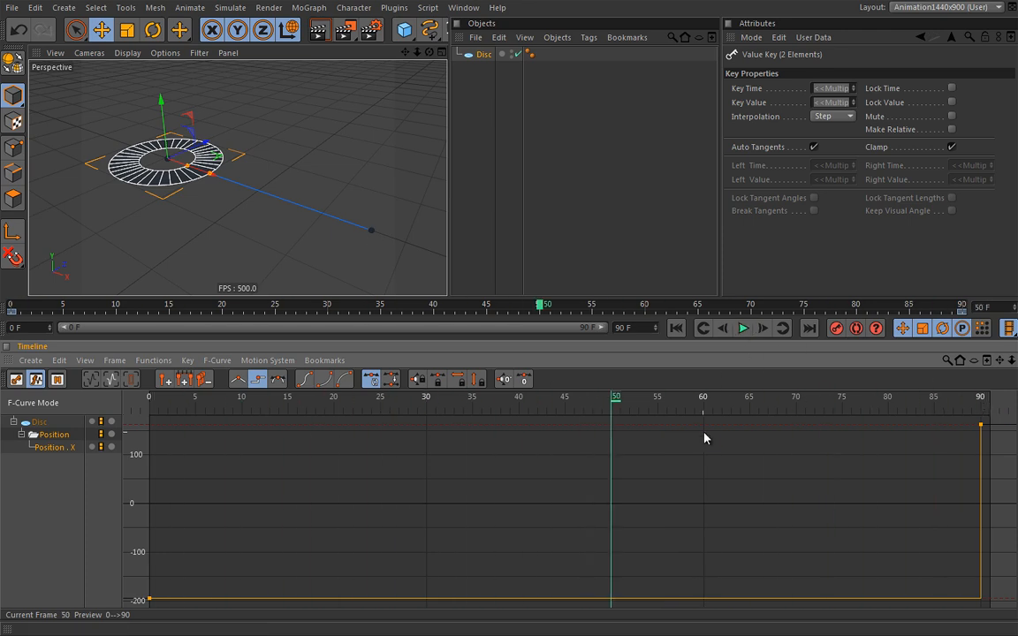
pyautogui.rightClick(703, 396)
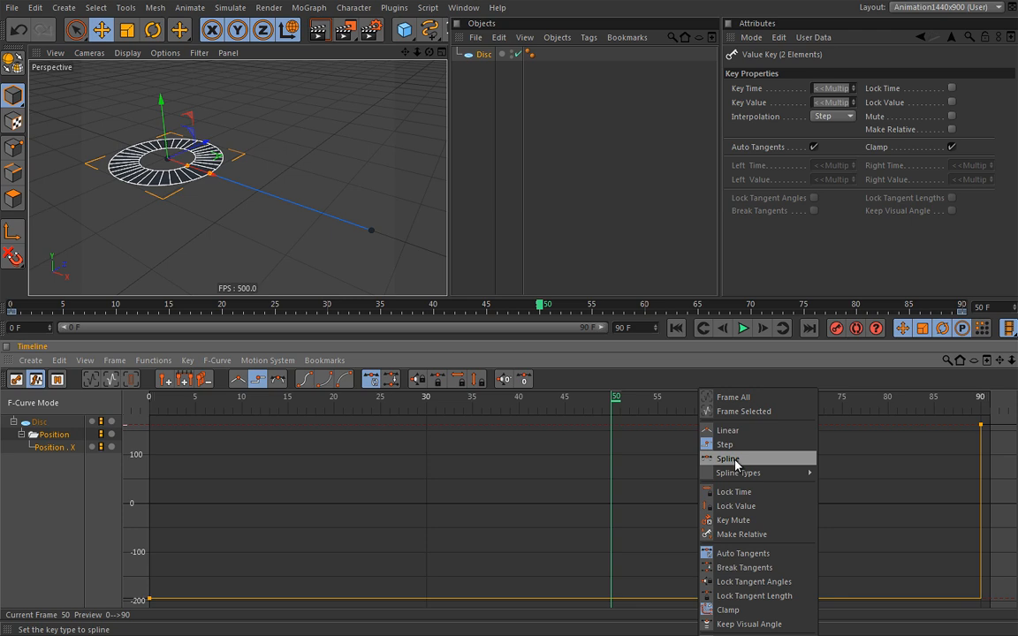
# Return both keys to Spline interpolation and rewind the disc to frame 0
pyautogui.click(727, 460)
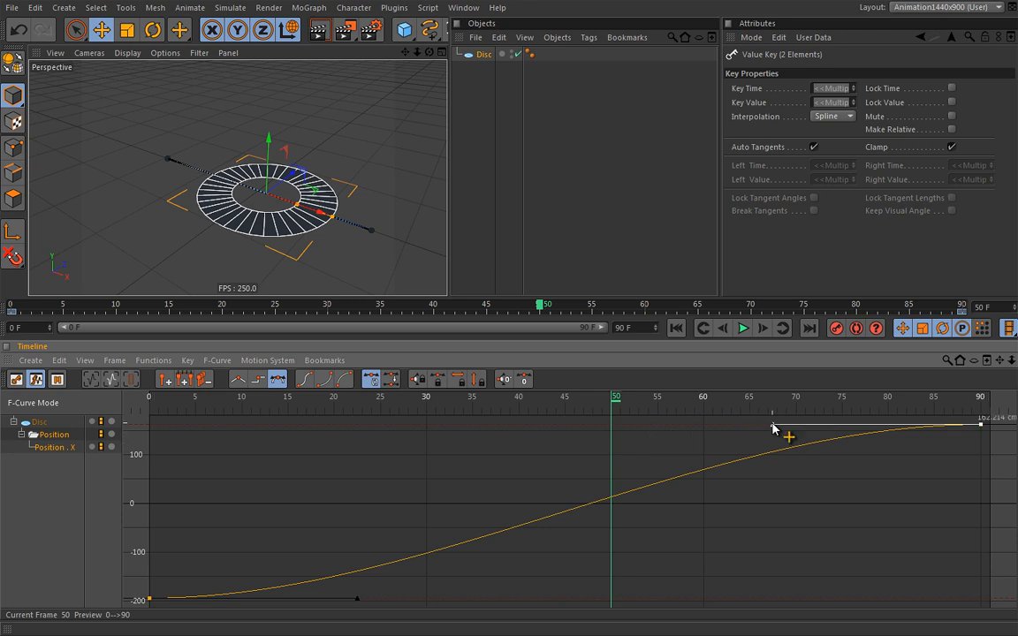
pyautogui.click(982, 426)
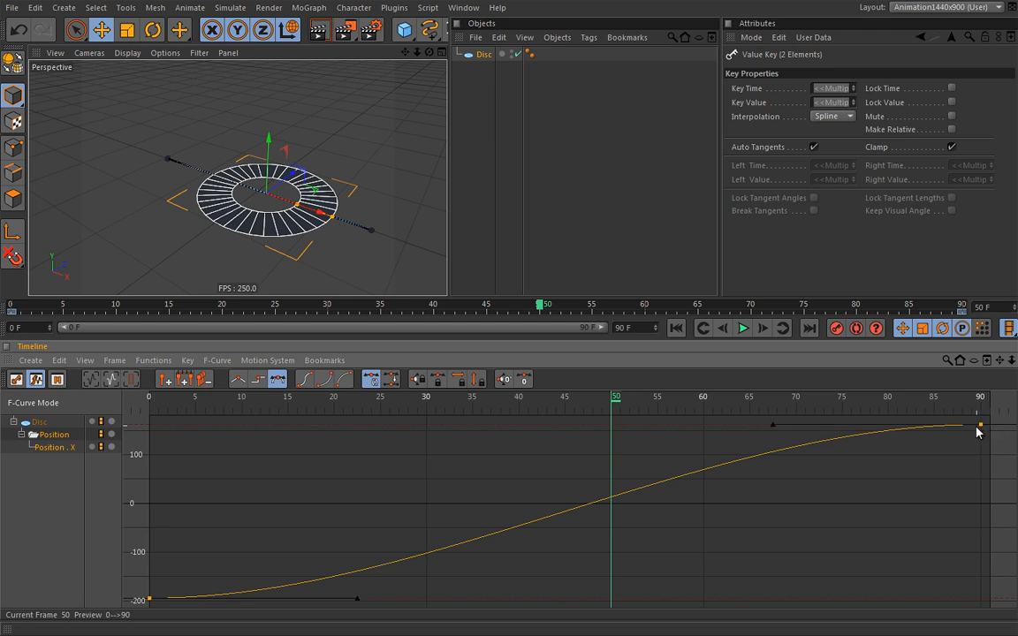
pyautogui.click(431, 30)
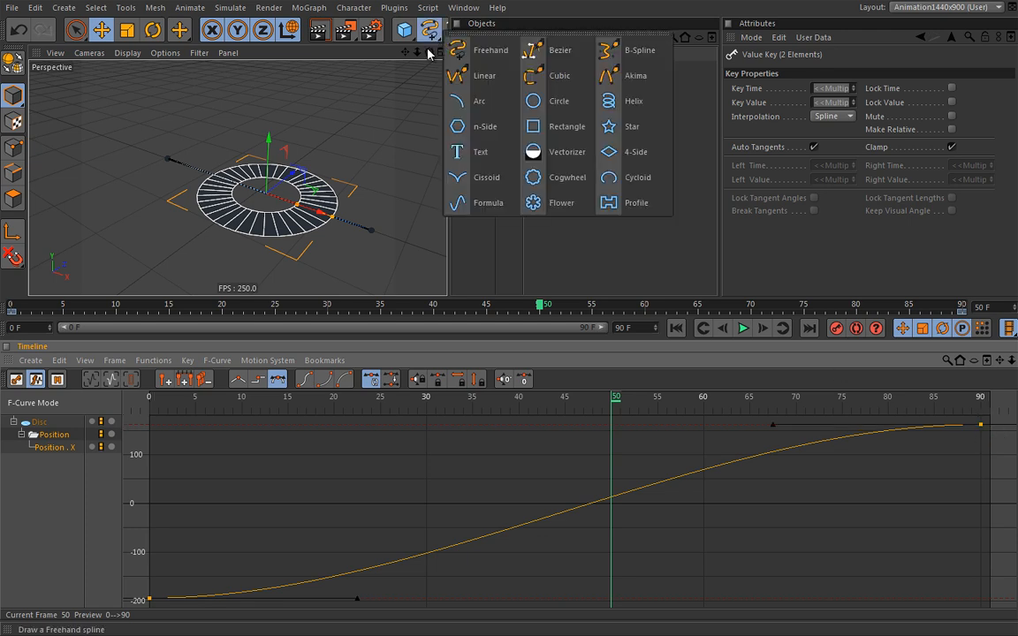
pyautogui.click(551, 51)
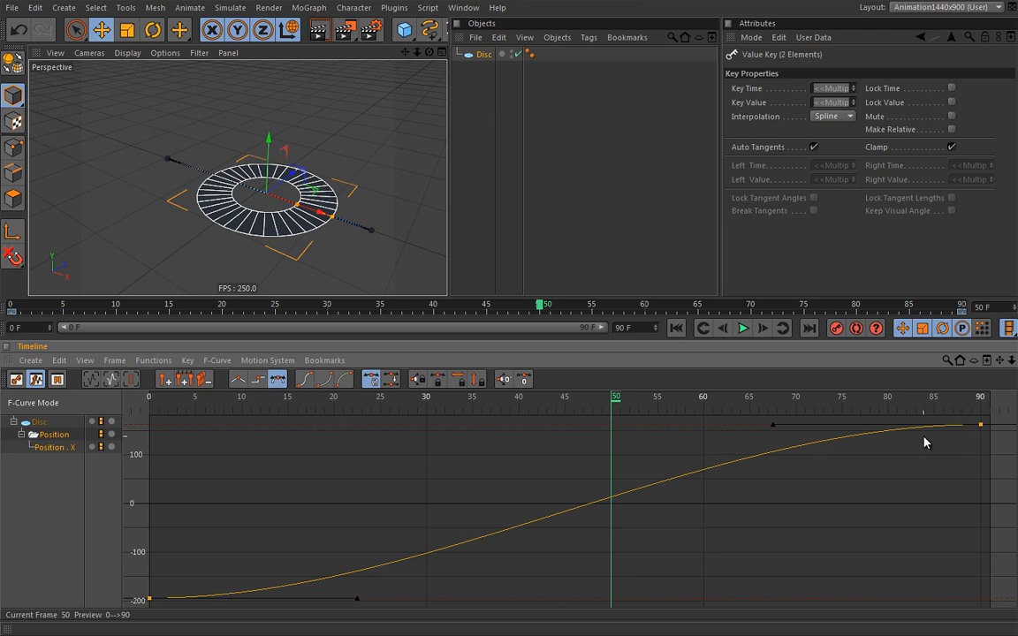
pyautogui.click(676, 327)
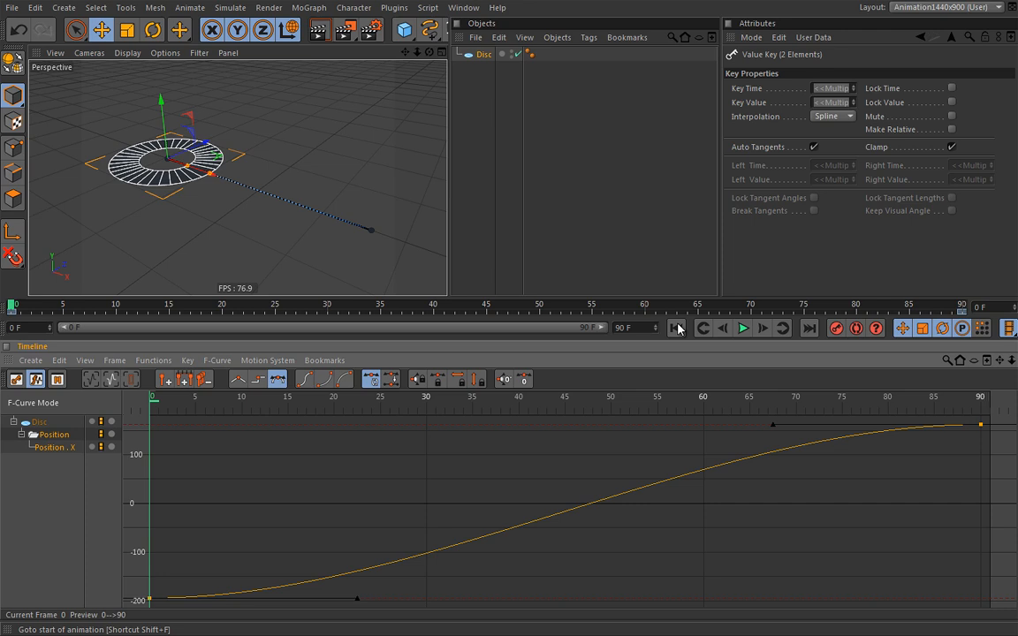
pyautogui.click(986, 436)
# Bend the frame-90 key's left tangent to ±297.781 over ±6.18 F, then play and scrub to preview
pyautogui.click(982, 426)
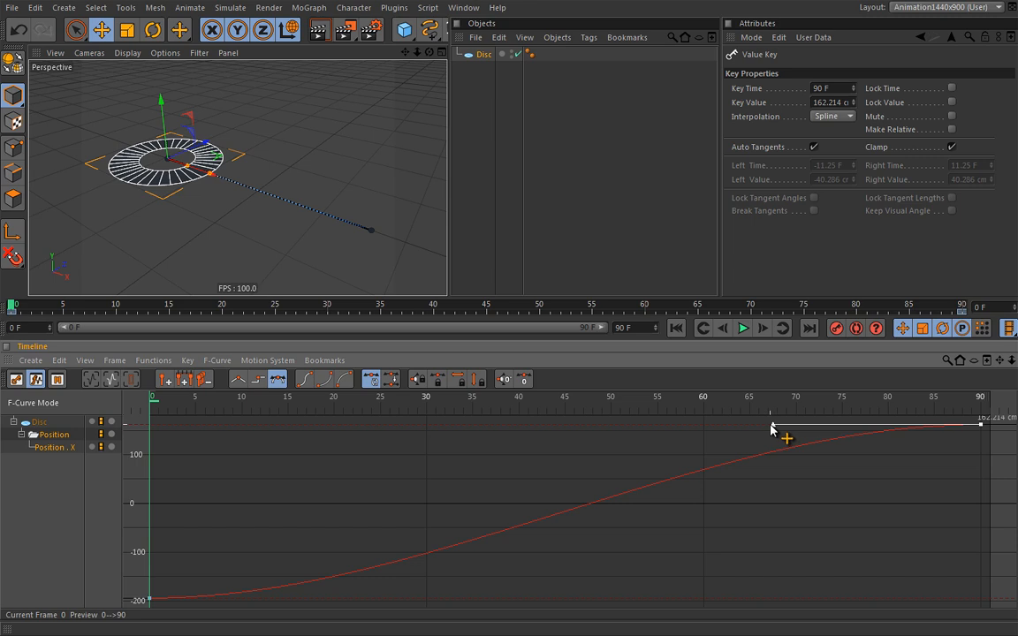
pyautogui.moveTo(772, 426); pyautogui.dragTo(922, 570)
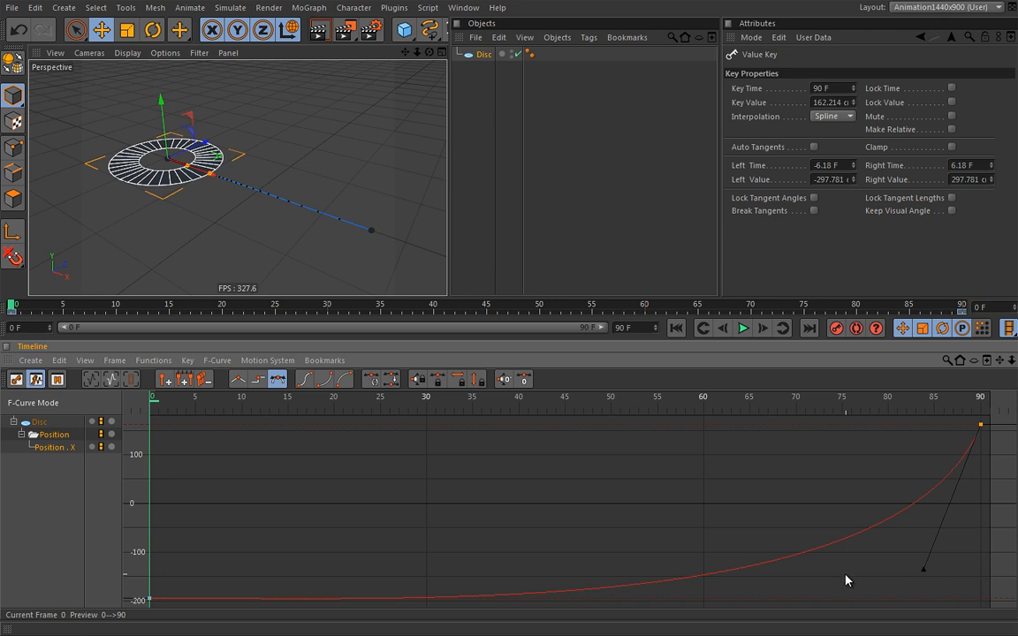
pyautogui.click(742, 328)
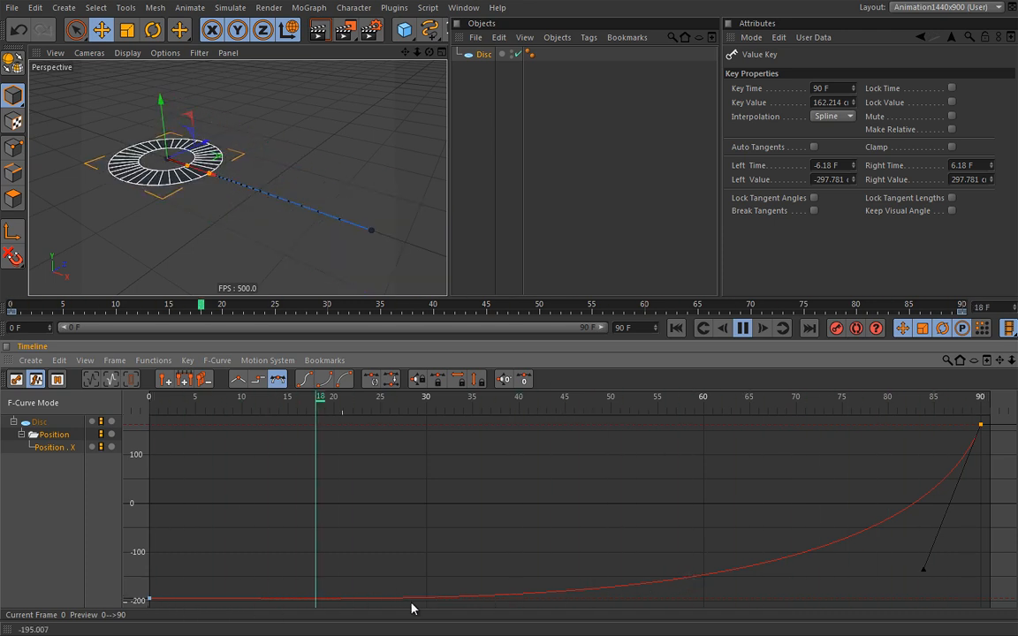
pyautogui.press('F6')
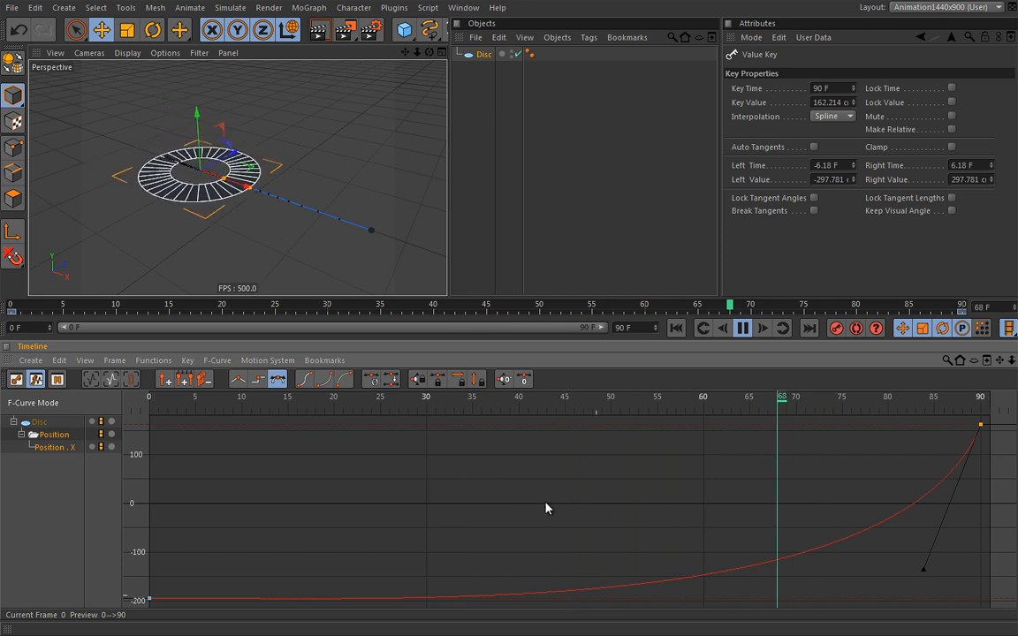
pyautogui.keyDown('alt'); pyautogui.moveTo(328, 520); pyautogui.dragTo(504, 535); pyautogui.keyUp('alt')
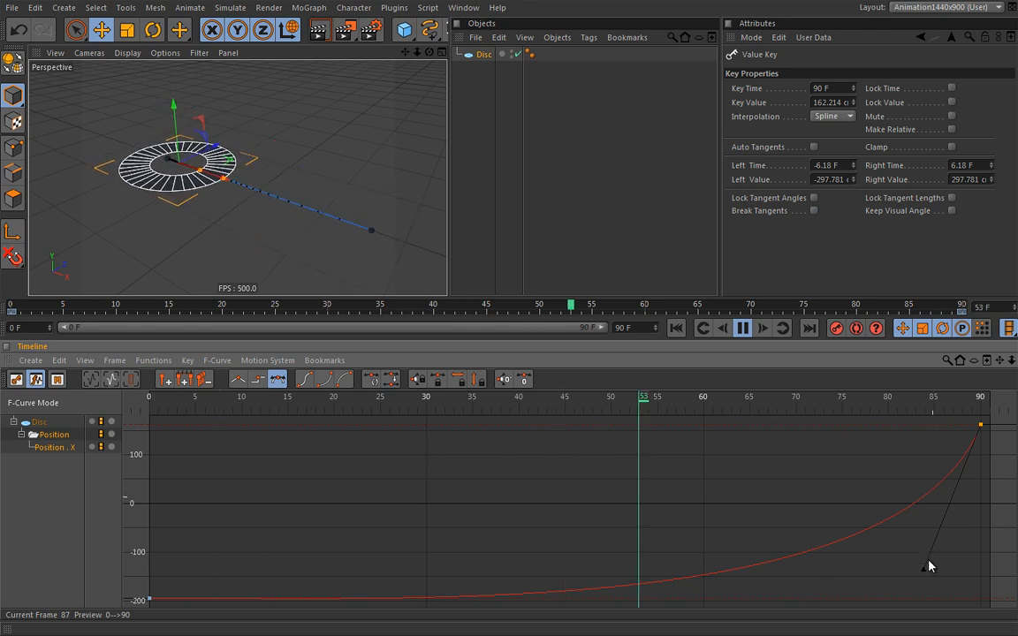
# Flatten the frame-90 key's tangent and shorten it to ±12.24 F, ±7.263 cm
pyautogui.moveTo(910, 570); pyautogui.dragTo(385, 425)
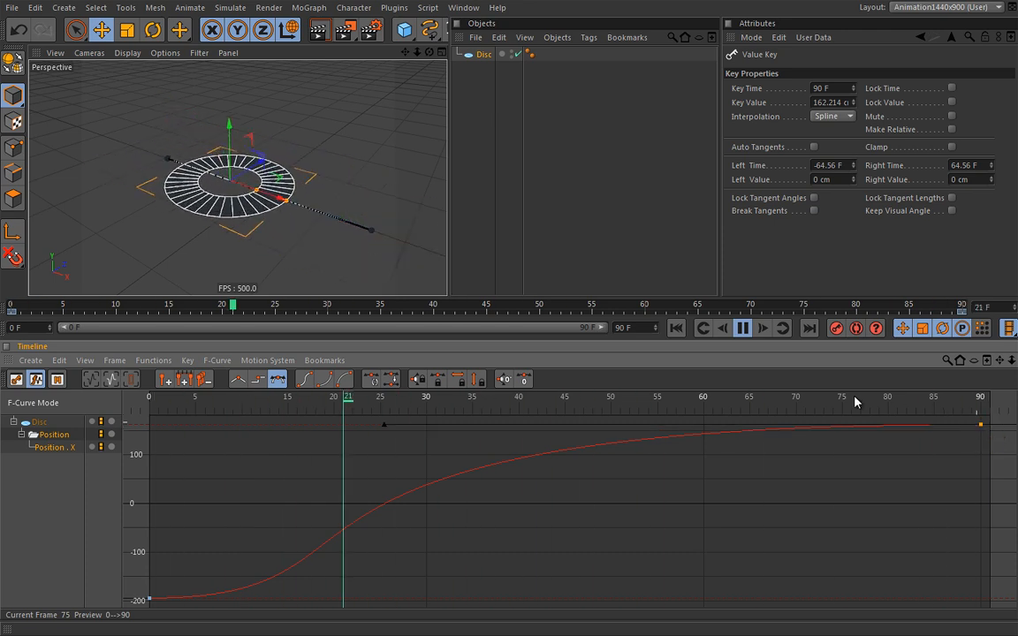
pyautogui.click(745, 329)
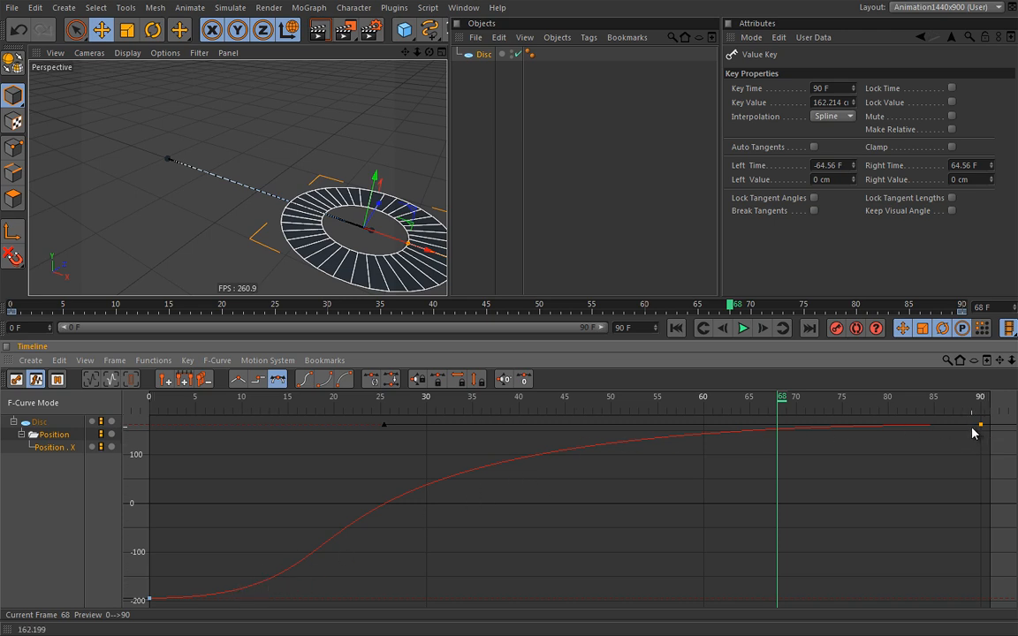
pyautogui.click(386, 426)
pyautogui.moveTo(384, 426); pyautogui.dragTo(869, 430)
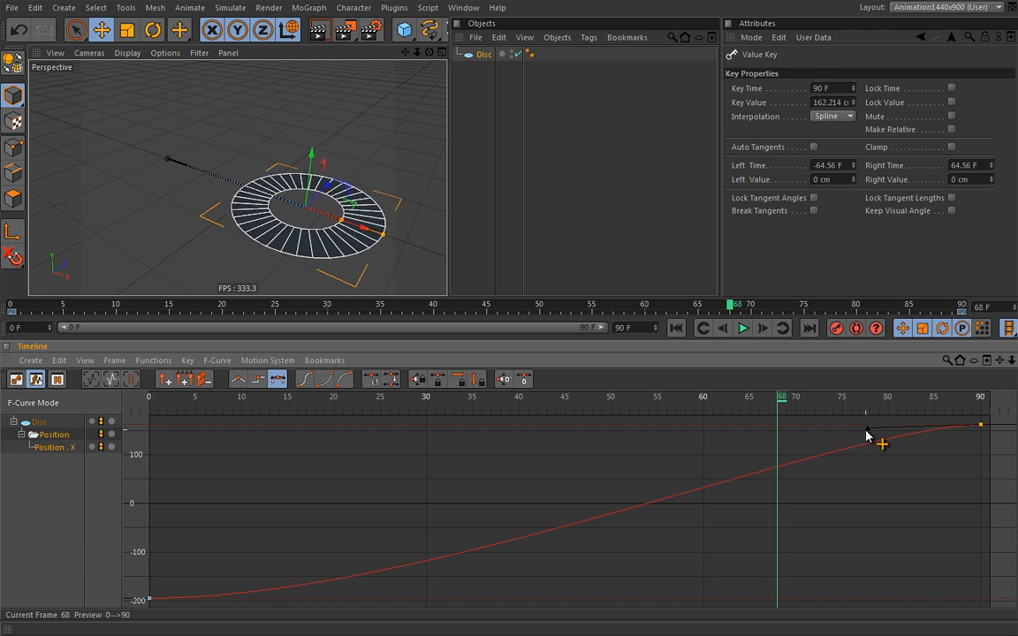
# Add a Position X key at frame 44 and raise it to -16.611 cm
pyautogui.keyDown('ctrl'); pyautogui.click(570, 527); pyautogui.keyUp('ctrl')
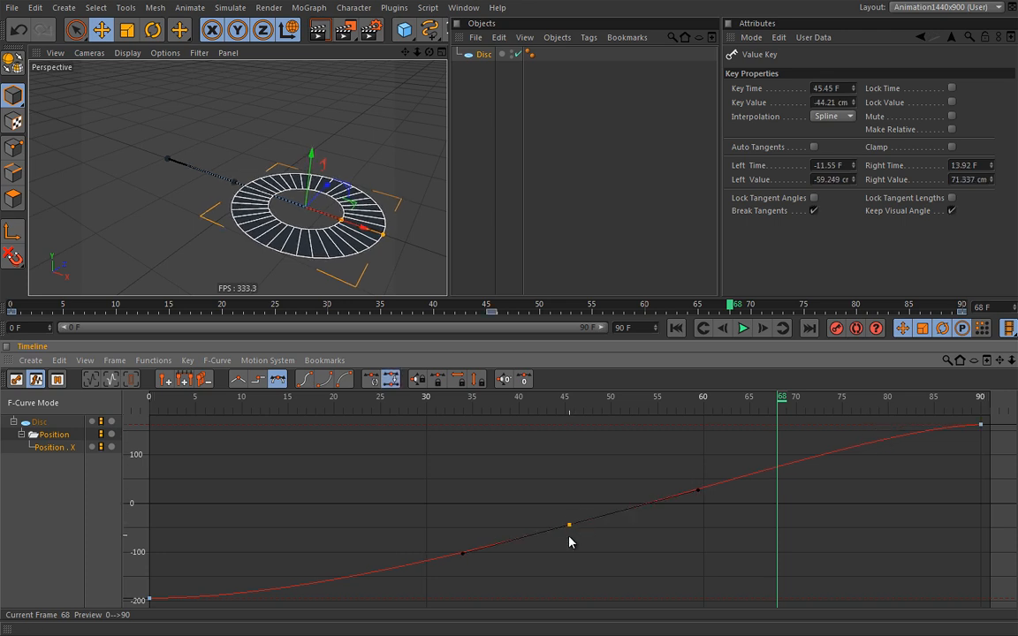
pyautogui.moveTo(573, 531); pyautogui.dragTo(556, 553)
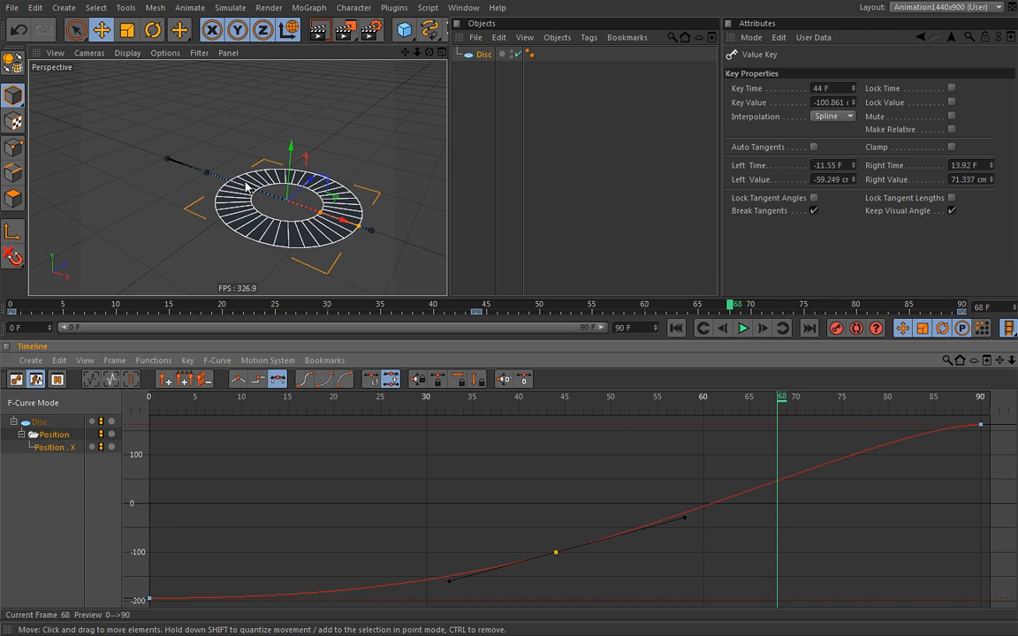
pyautogui.moveTo(566, 553); pyautogui.dragTo(553, 519)
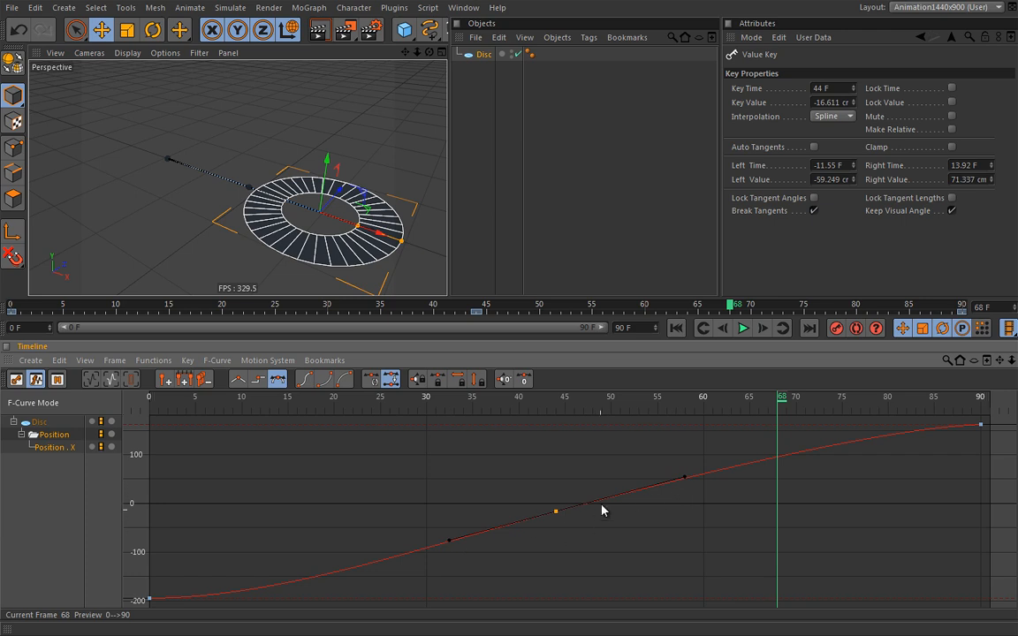
# Play the animation to preview it, then stop and return to frame 0
pyautogui.click(743, 328)
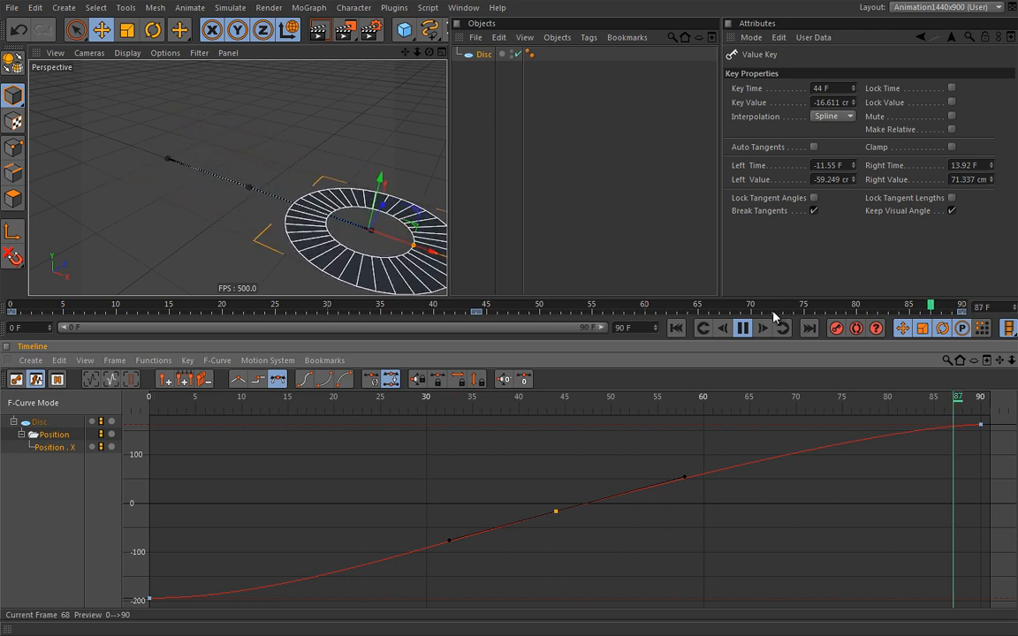
pyautogui.click(744, 328)
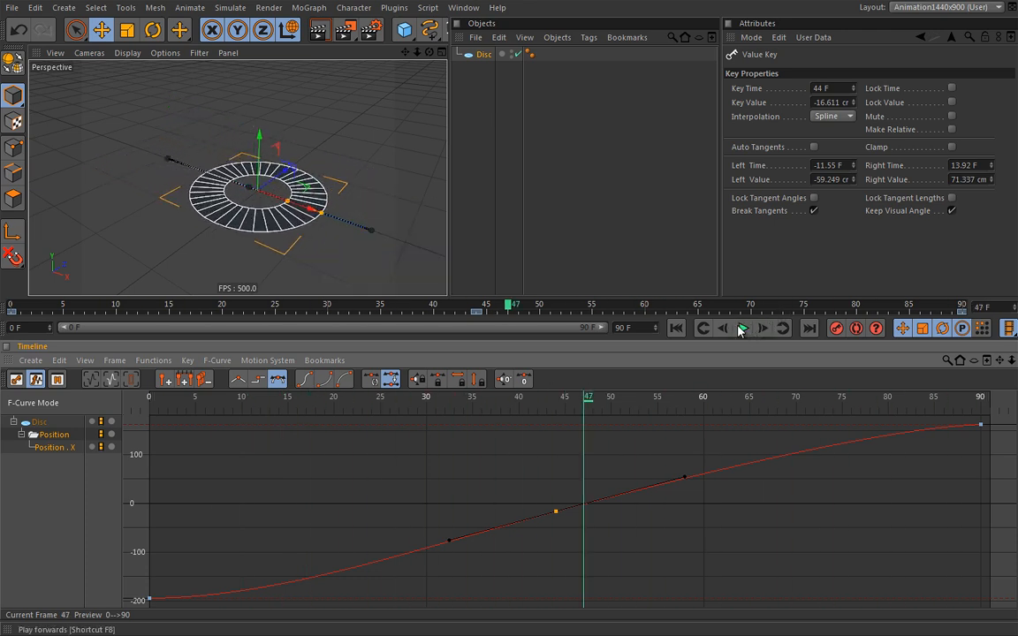
pyautogui.click(678, 328)
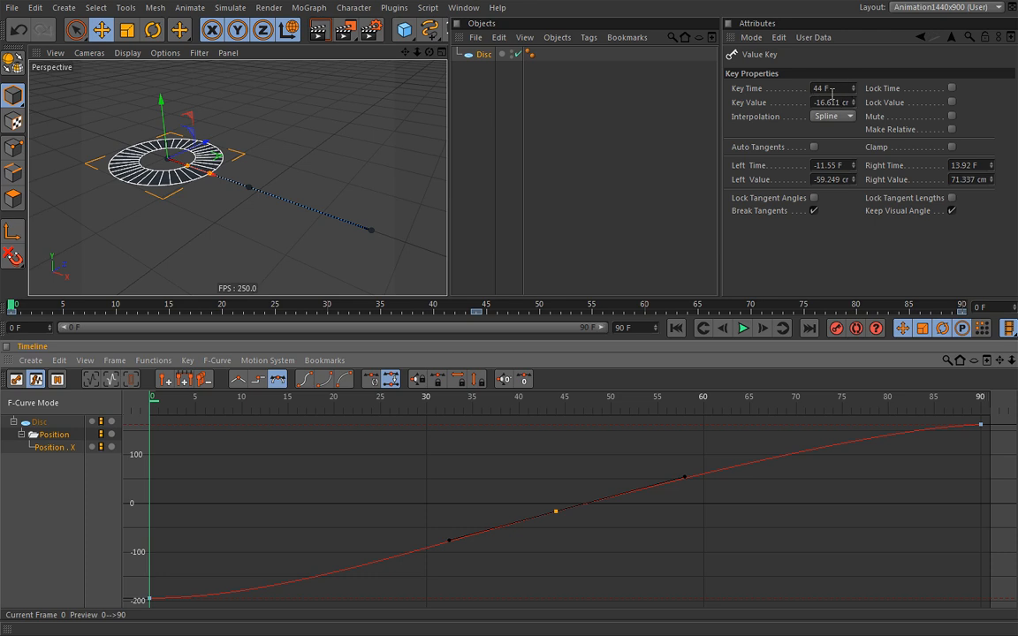
# Tilt the frame-44 key's tangent so the curve bulges to about 44 near frame 32, and play it
pyautogui.moveTo(459, 540); pyautogui.dragTo(424, 532)
pyautogui.press('h')
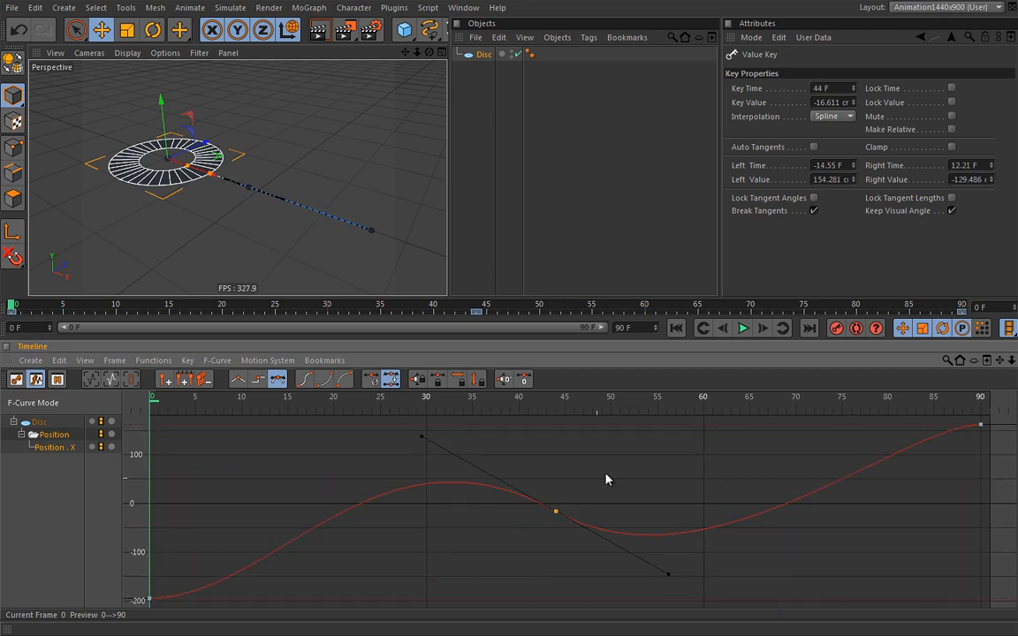
pyautogui.click(743, 328)
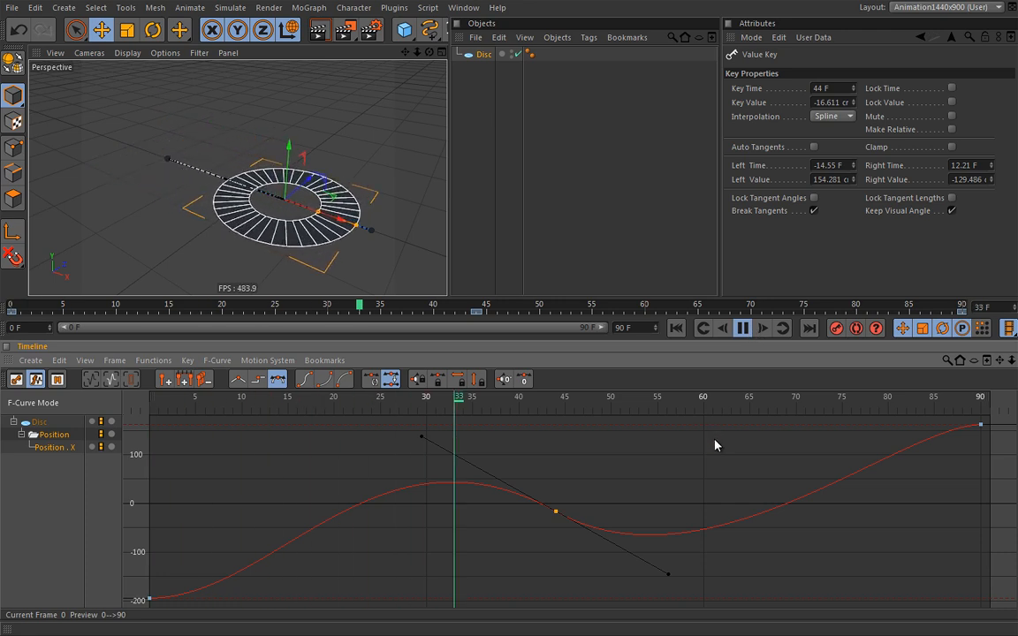
pyautogui.click(745, 334)
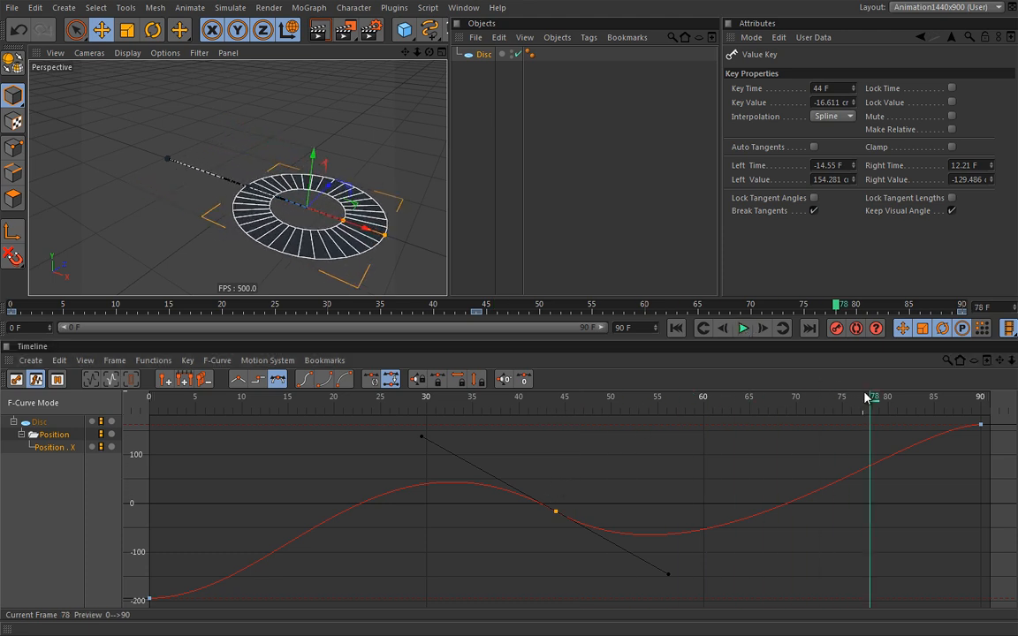
# Scrub back through the first frames to review the wave, then reselect the frame-44 key
pyautogui.moveTo(868, 399); pyautogui.dragTo(151, 436)
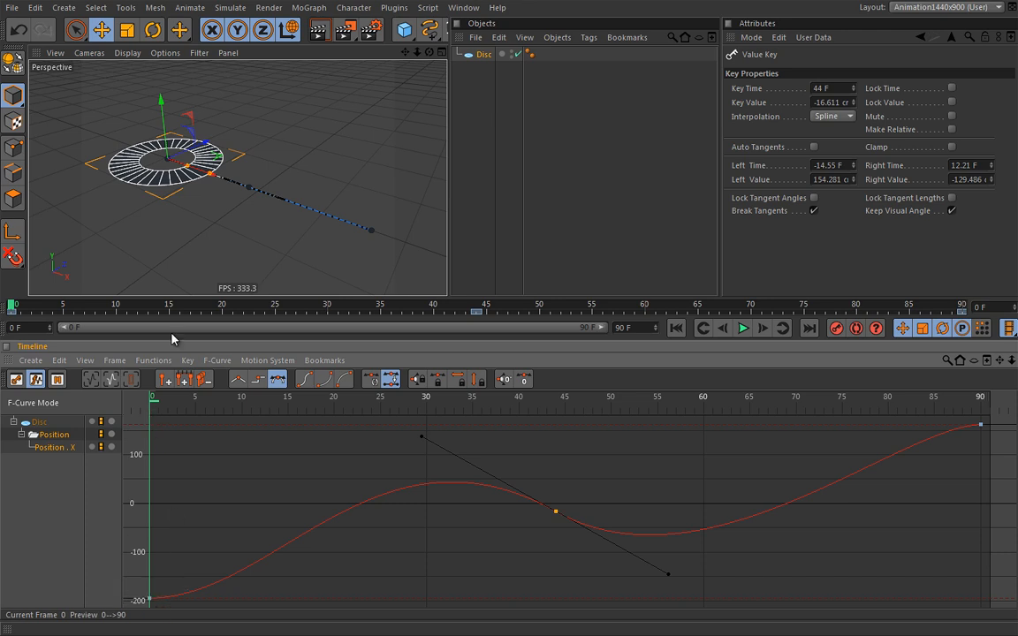
pyautogui.moveTo(156, 404); pyautogui.dragTo(447, 407)
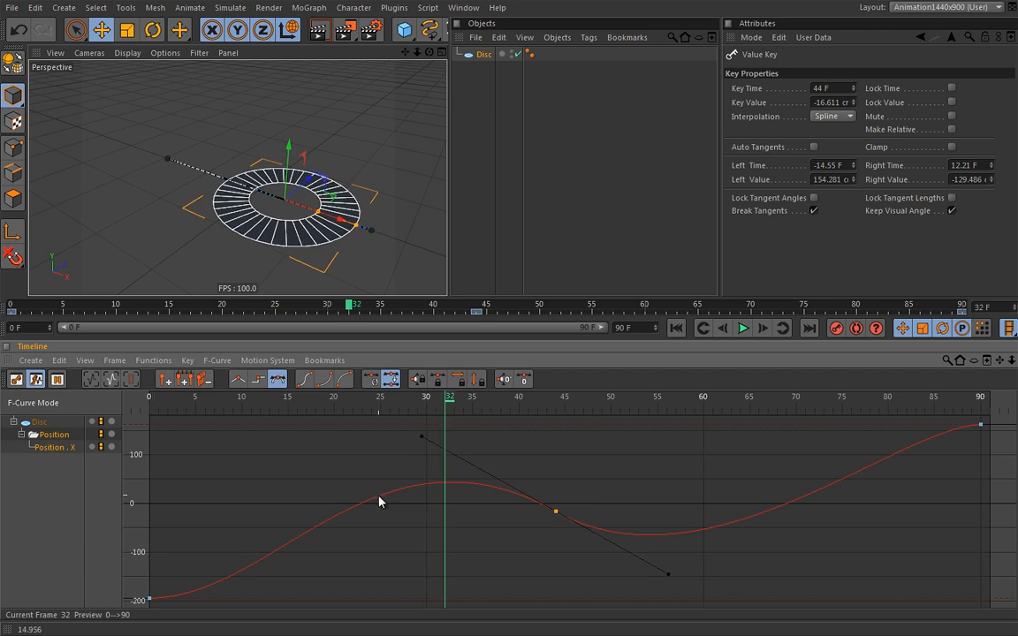
pyautogui.click(556, 513)
pyautogui.moveTo(455, 488)
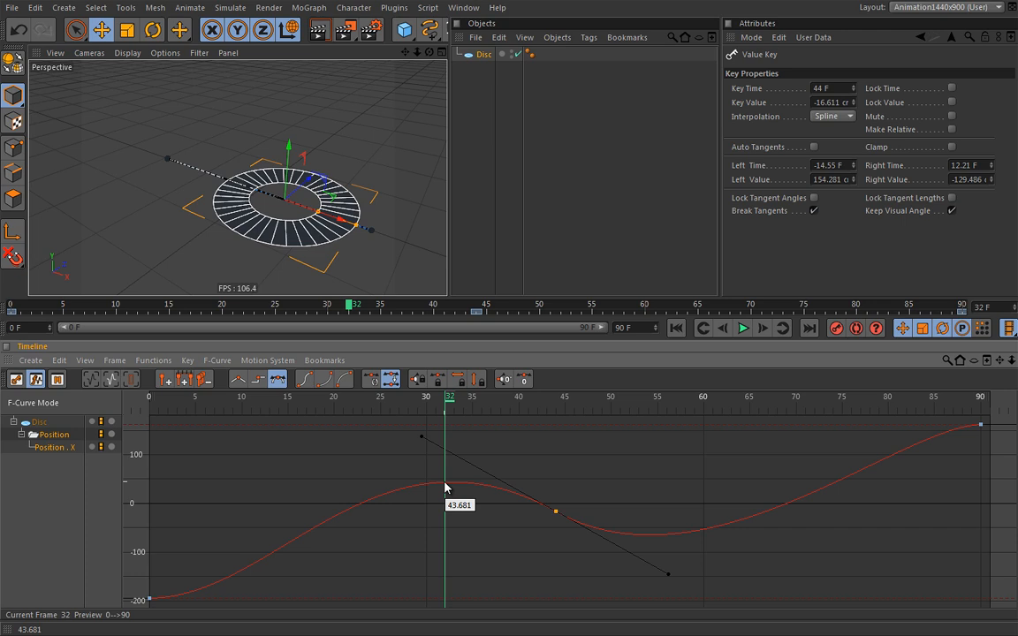
# Scrub through the motion, try flattening the left tangent, undo it, and reselect the frame-44 key
pyautogui.moveTo(448, 403); pyautogui.dragTo(536, 416)
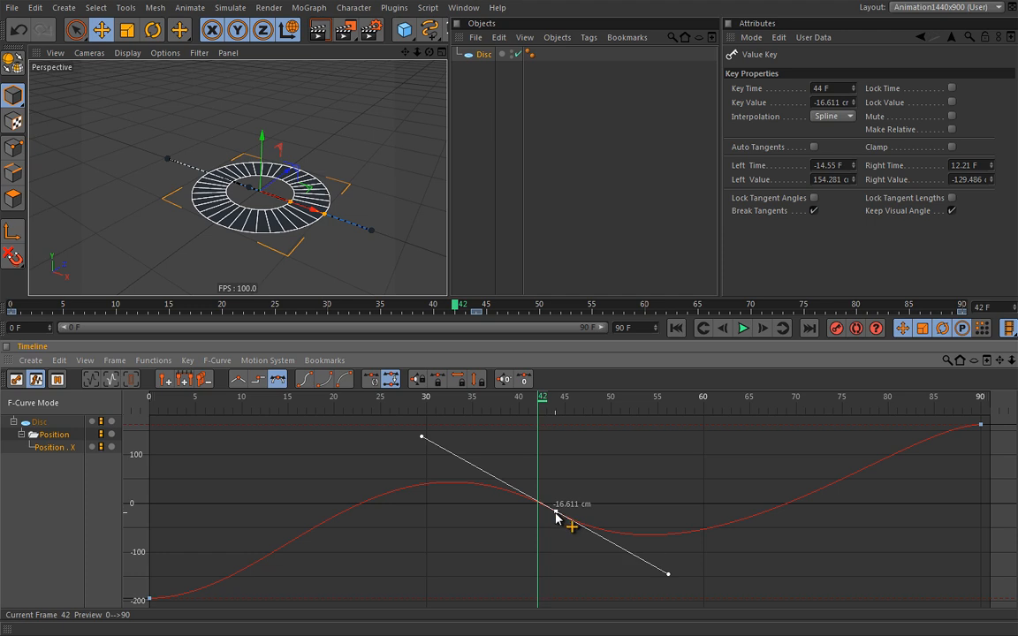
pyautogui.moveTo(545, 403); pyautogui.dragTo(557, 437)
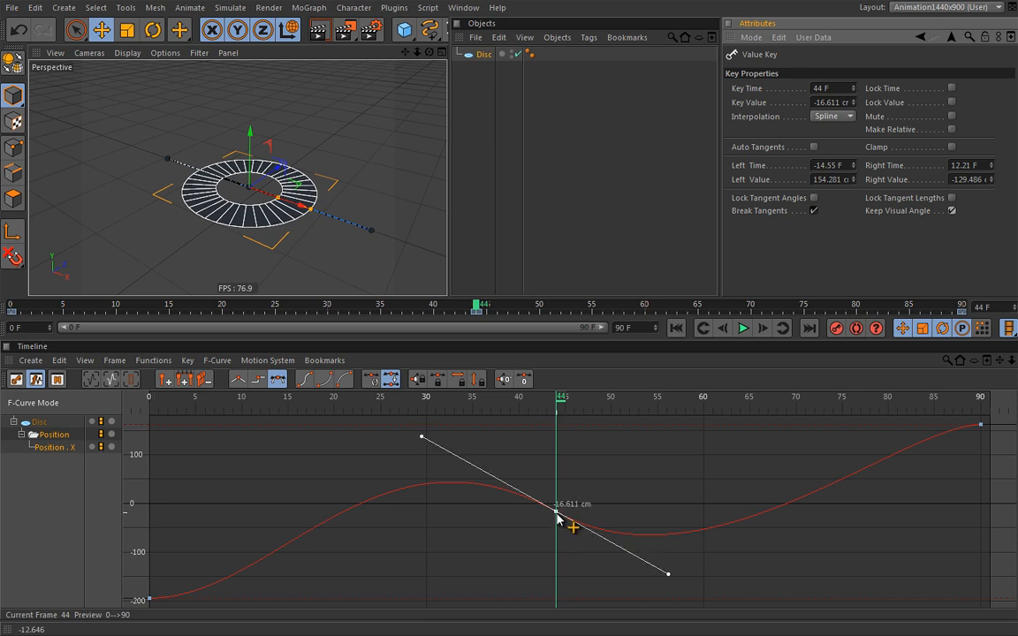
pyautogui.moveTo(423, 441); pyautogui.dragTo(403, 496)
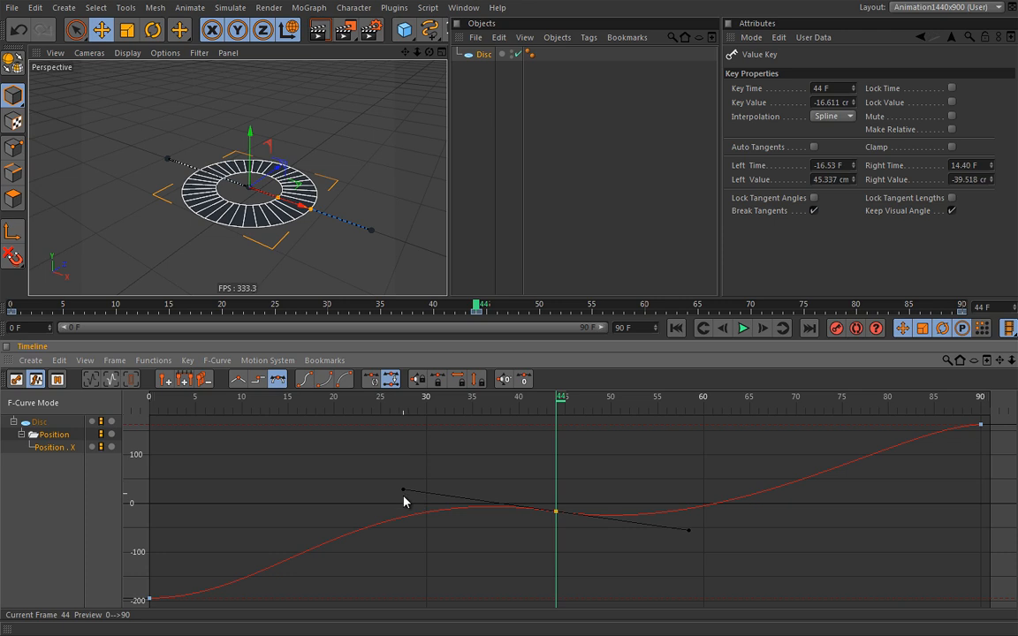
pyautogui.moveTo(410, 494); pyautogui.dragTo(403, 513)
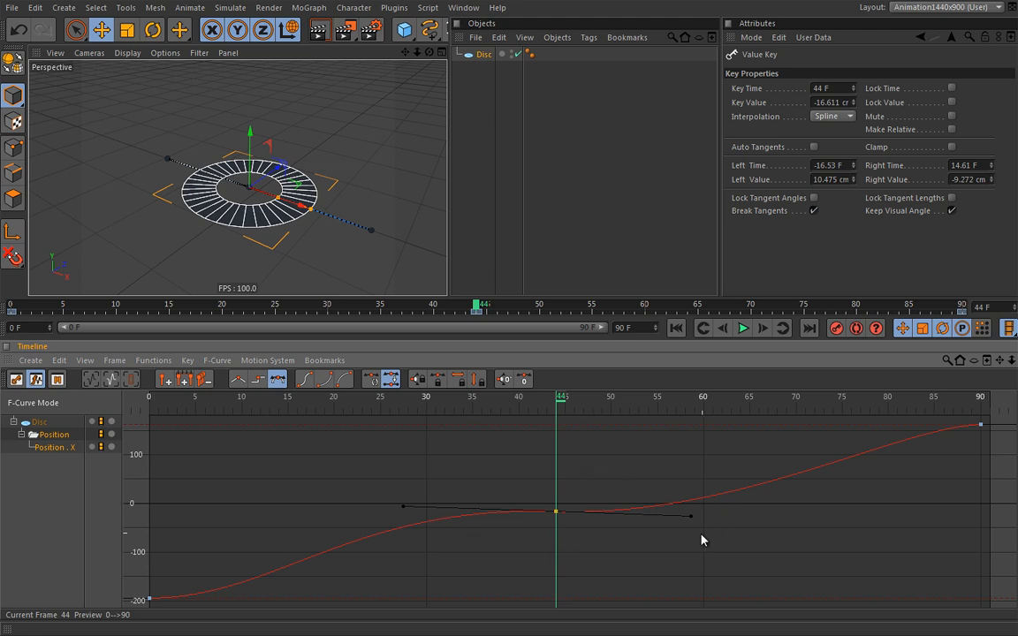
pyautogui.hotkey('ctrl', 'z')
pyautogui.hotkey('ctrl', 'z')
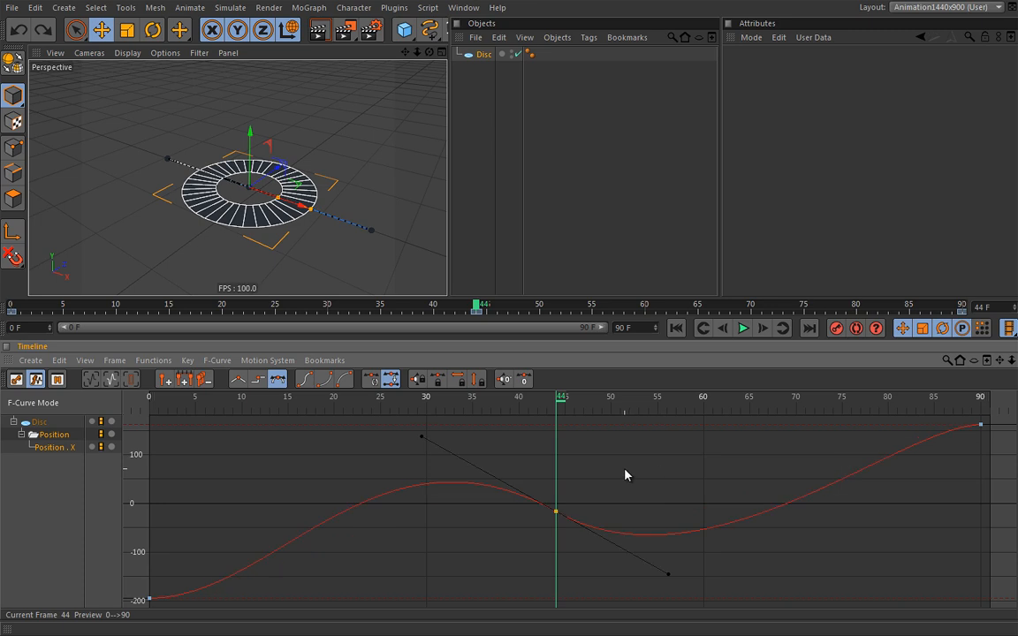
pyautogui.click(567, 513)
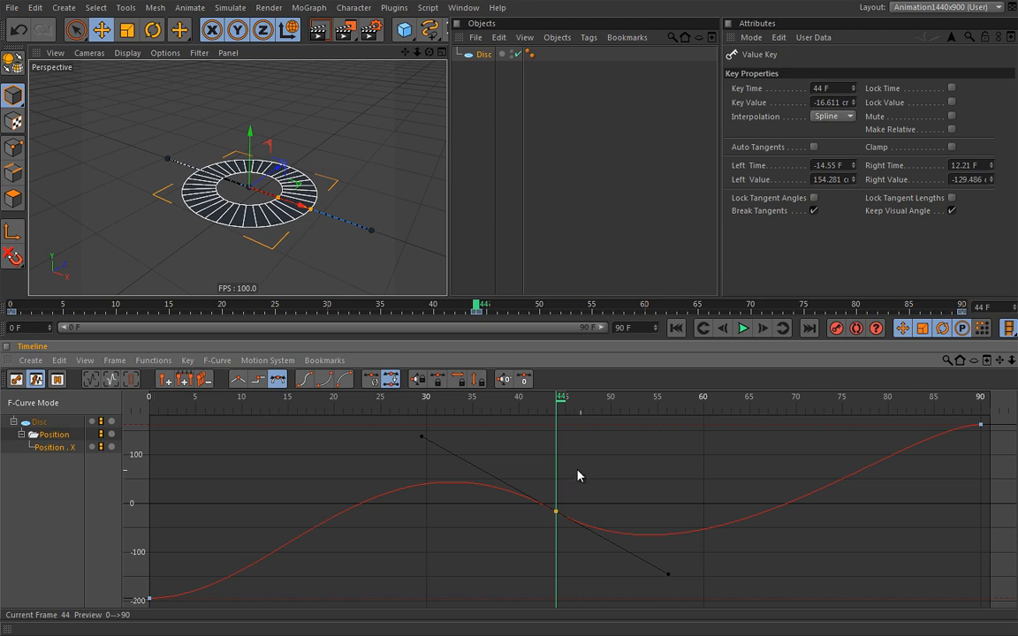
# Turn off Keep Visual Angle and flatten the frame-44 tangents to 48.242 cm left and 28.846 cm right
pyautogui.click(424, 439)
pyautogui.click(952, 212)
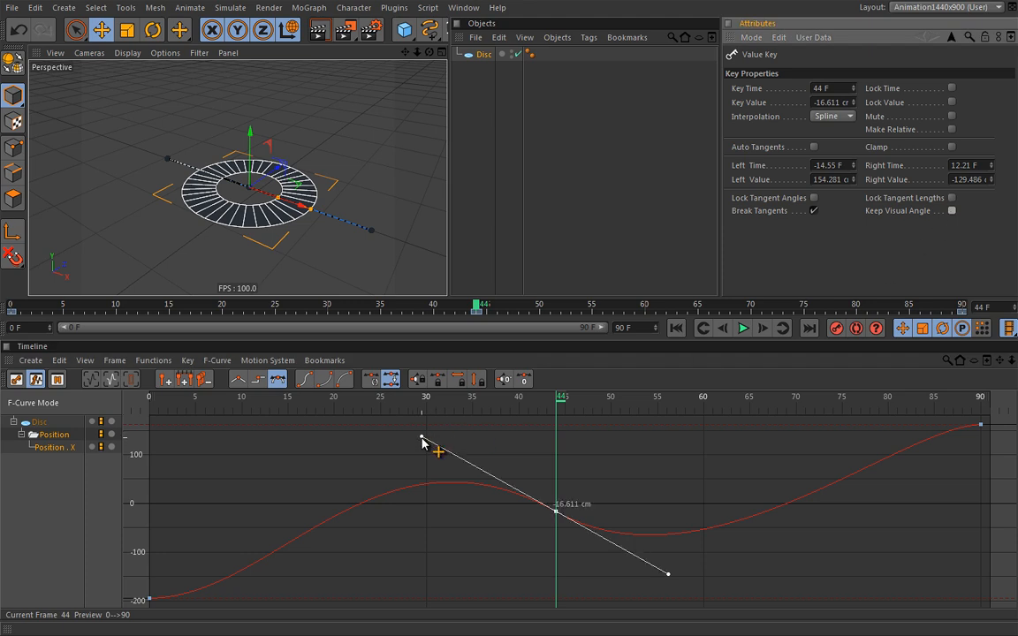
pyautogui.moveTo(422, 437); pyautogui.dragTo(406, 488)
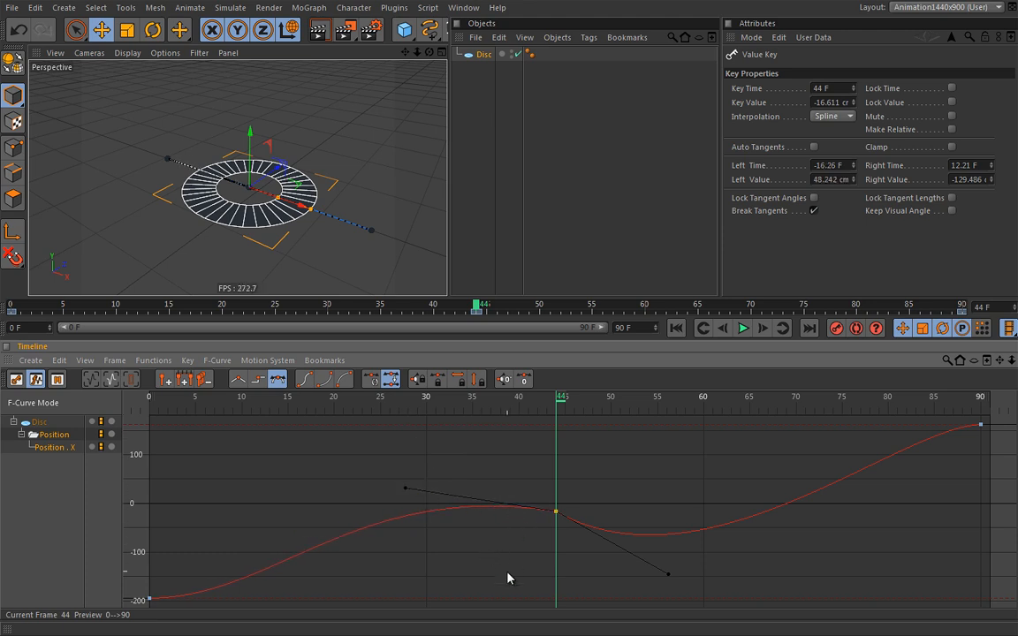
pyautogui.click(743, 328)
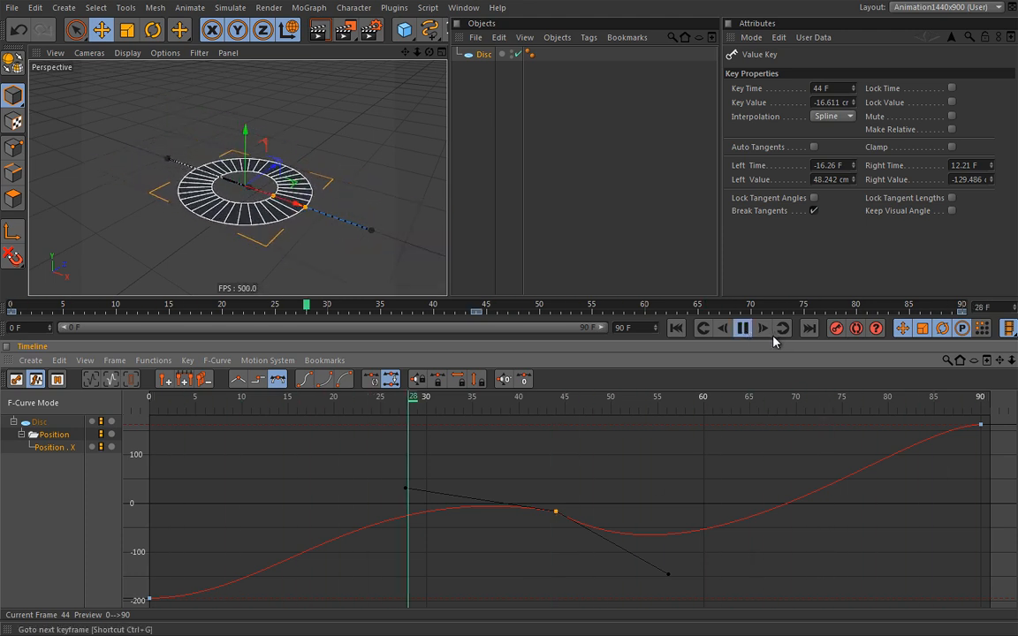
pyautogui.click(774, 338)
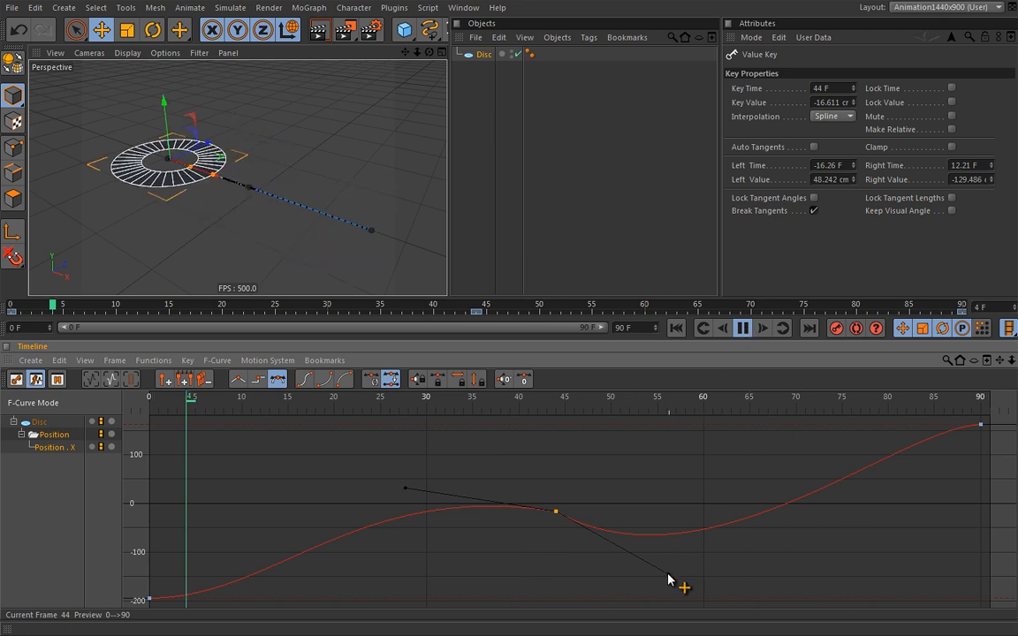
pyautogui.moveTo(668, 575); pyautogui.dragTo(675, 498)
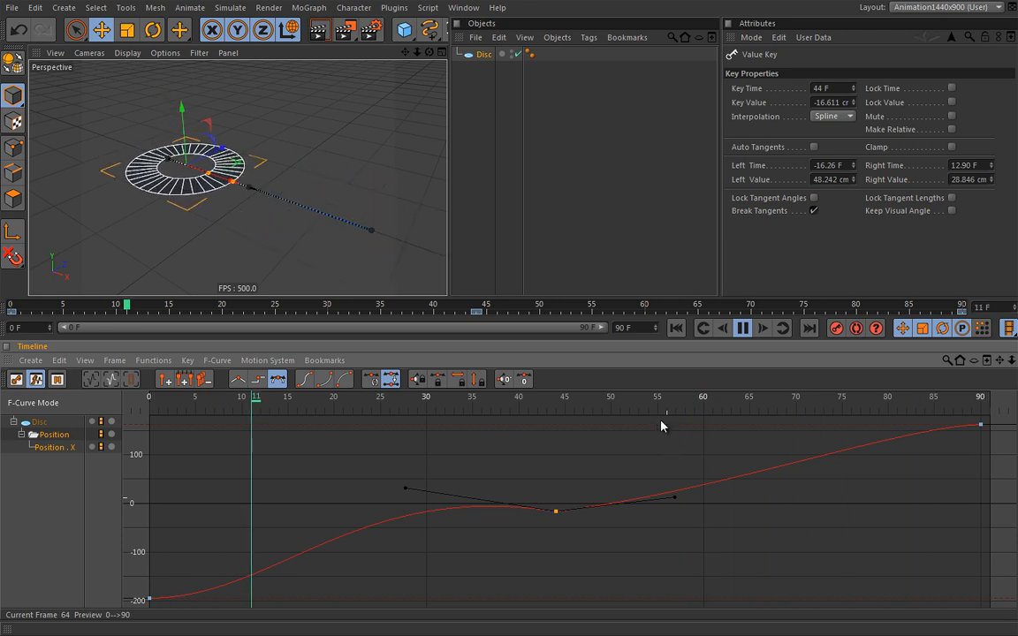
pyautogui.click(744, 329)
# Zoom in on the frame-44 key and flatten the curve to its left
pyautogui.keyDown('alt'); pyautogui.moveTo(532, 524); pyautogui.dragTo(875, 494, button='right'); pyautogui.keyUp('alt')
pyautogui.keyDown('alt'); pyautogui.moveTo(539, 492); pyautogui.dragTo(561, 472, button='middle'); pyautogui.keyUp('alt')
pyautogui.keyDown('alt'); pyautogui.moveTo(555, 472); pyautogui.dragTo(584, 505, button='right'); pyautogui.keyUp('alt')
pyautogui.keyDown('alt'); pyautogui.moveTo(584, 505); pyautogui.dragTo(600, 516, button='middle'); pyautogui.keyUp('alt')
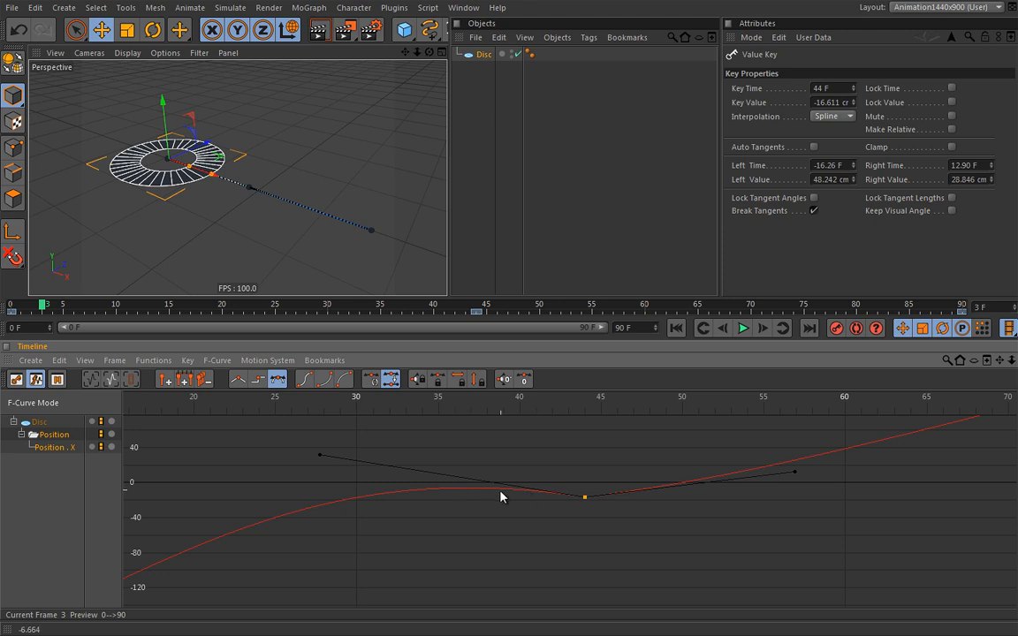
pyautogui.moveTo(587, 502)
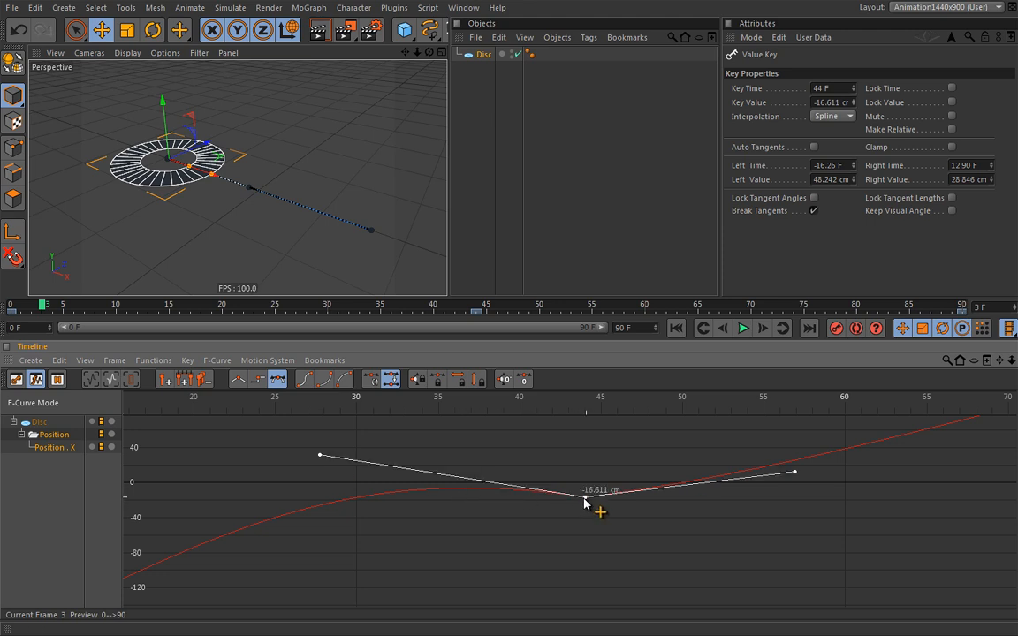
pyautogui.moveTo(321, 458); pyautogui.dragTo(349, 533)
# During playback, frame all and set the tangents to 163.082 cm left and -109.15 cm right
pyautogui.press('F8')
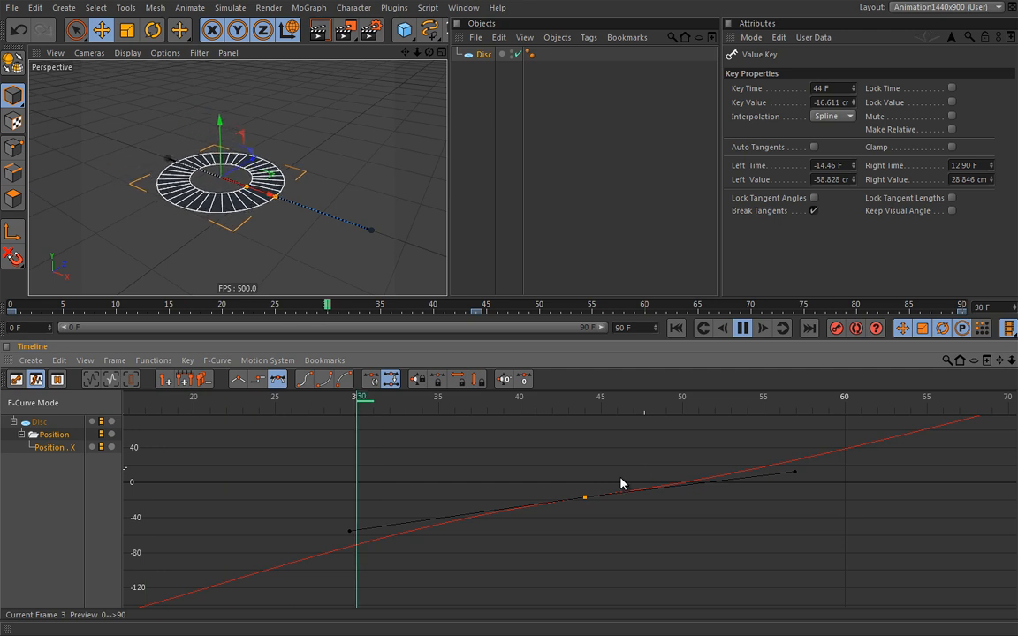
pyautogui.press('h')
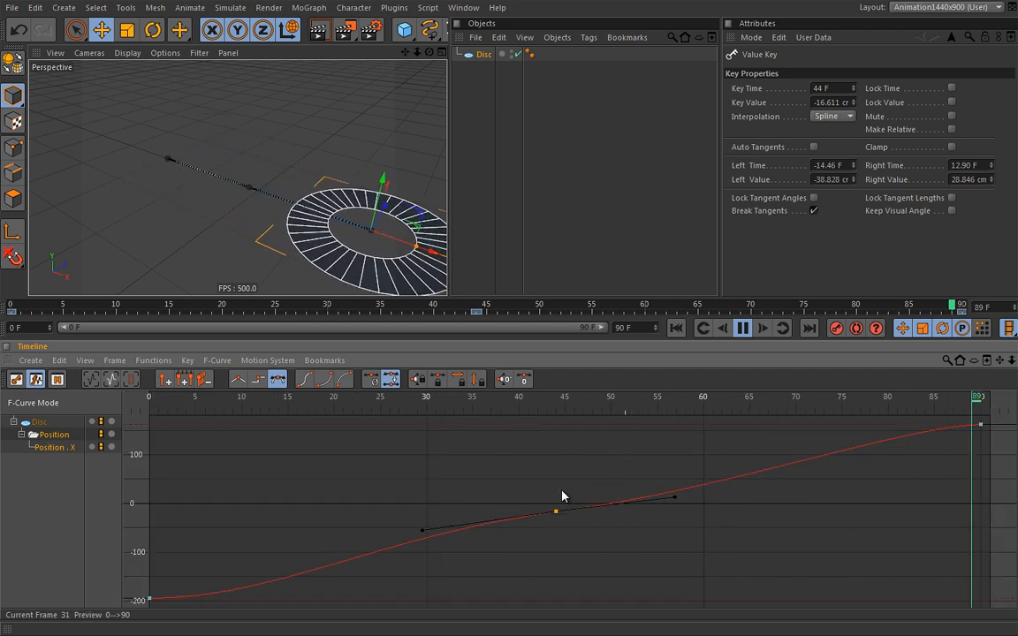
pyautogui.moveTo(429, 534); pyautogui.dragTo(515, 442)
pyautogui.moveTo(674, 497); pyautogui.dragTo(544, 572)
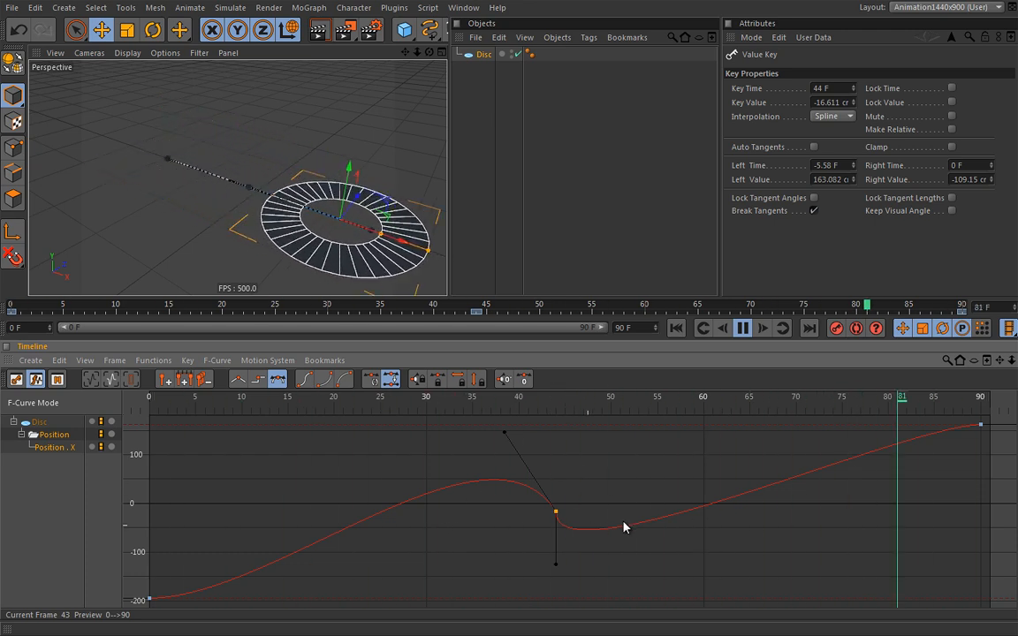
# Reshape the frame-90 and frame-0 key tangents, stop playback, and clamp the first key
pyautogui.click(981, 426)
pyautogui.moveTo(918, 434); pyautogui.dragTo(891, 581)
pyautogui.click(149, 599)
pyautogui.moveTo(242, 598); pyautogui.dragTo(463, 586)
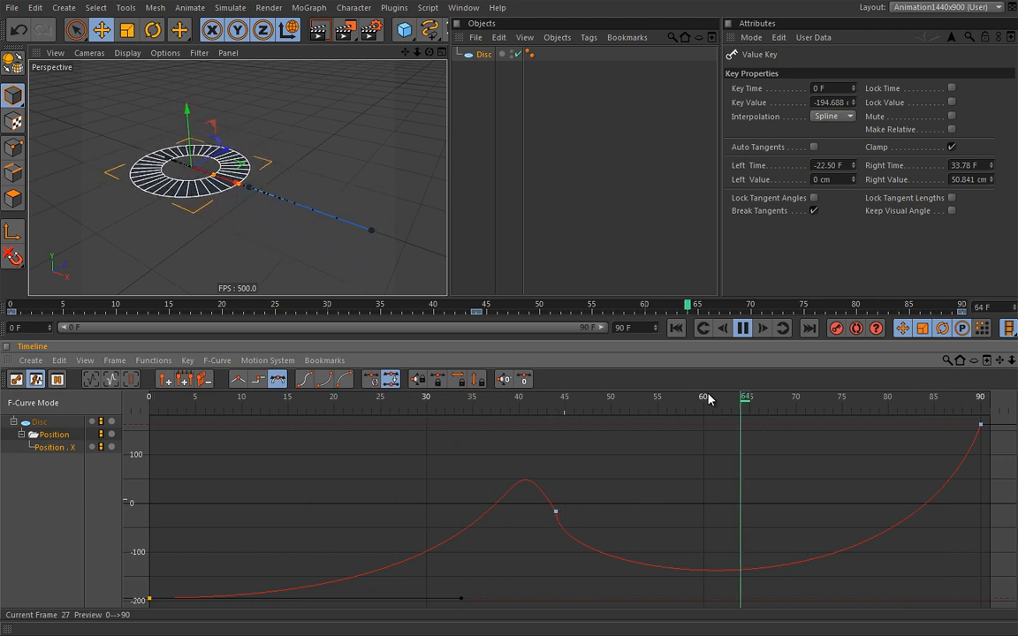
pyautogui.click(744, 329)
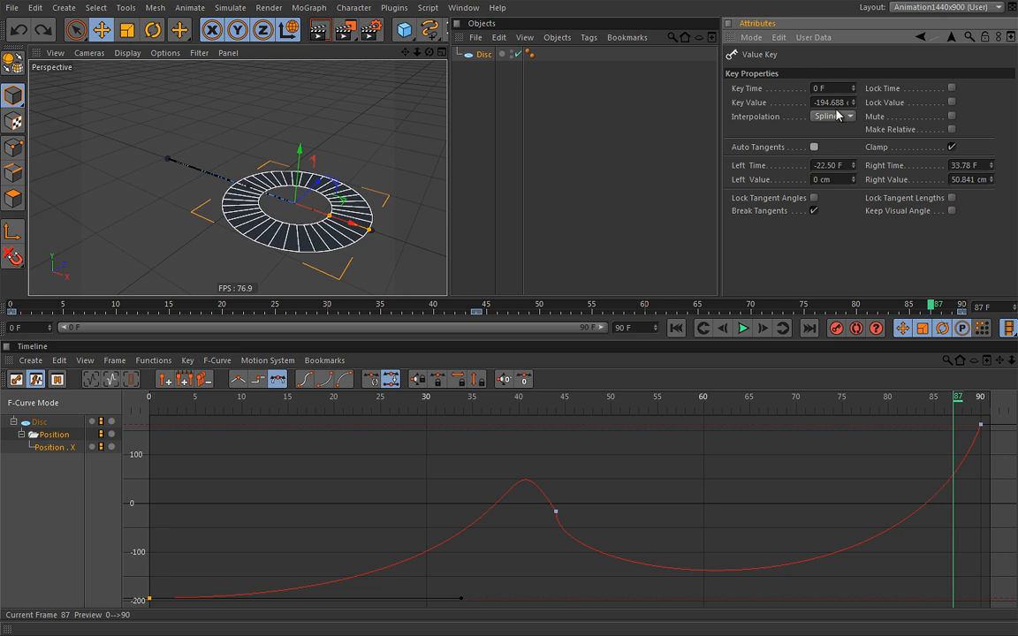
pyautogui.click(952, 147)
# Add test keys near frames 45, 38 and 33, then undo them
pyautogui.keyDown('ctrl'); pyautogui.click(567, 537); pyautogui.keyUp('ctrl')
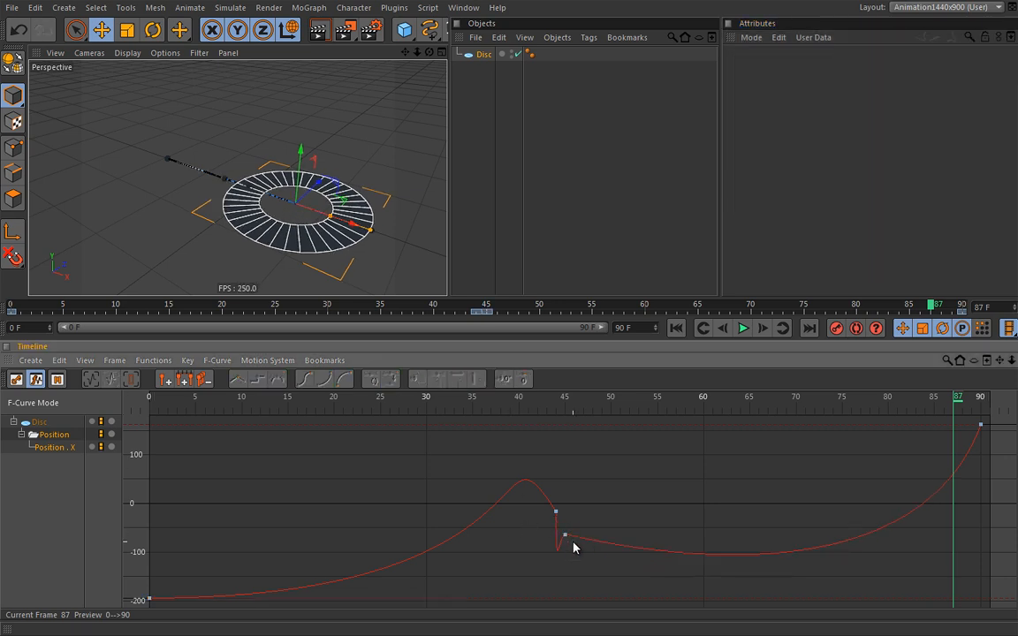
pyautogui.keyDown('ctrl'); pyautogui.click(502, 497); pyautogui.keyUp('ctrl')
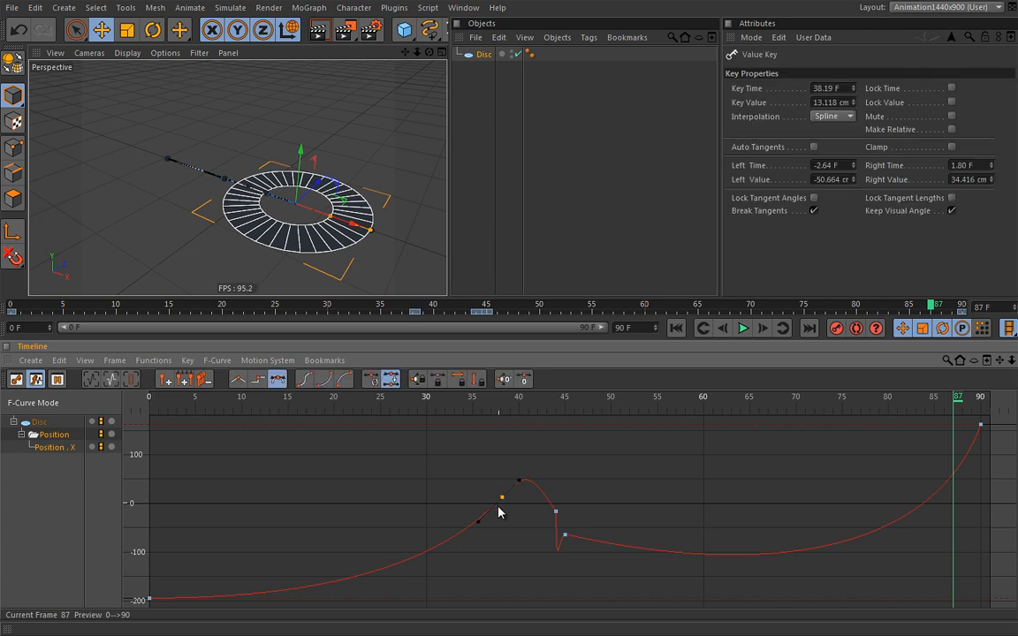
pyautogui.keyDown('ctrl'); pyautogui.click(457, 536); pyautogui.keyUp('ctrl')
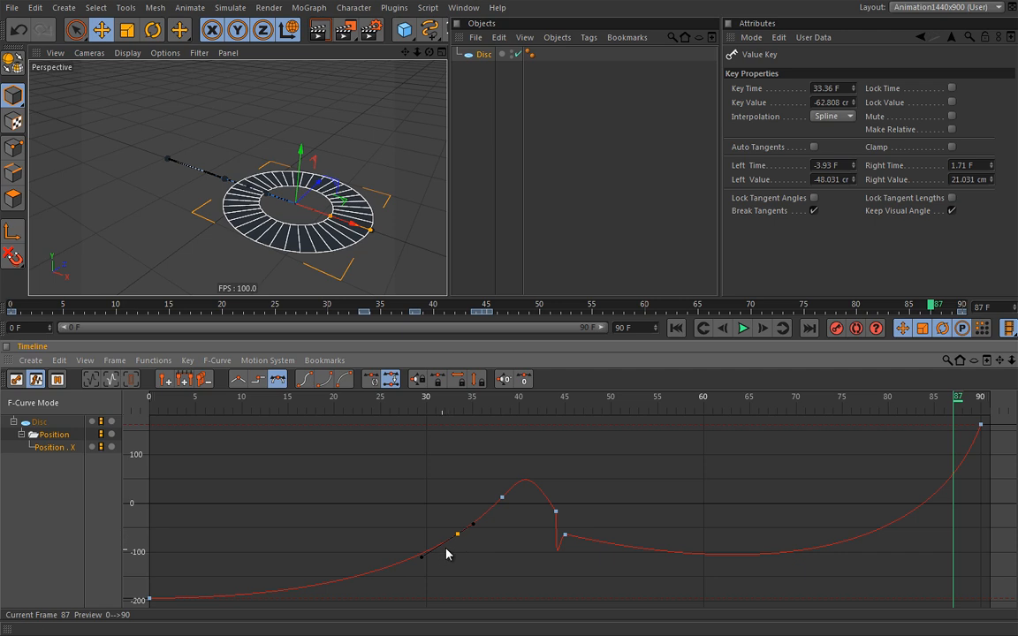
pyautogui.hotkey('ctrl', 'z')
pyautogui.hotkey('ctrl', 'z')
pyautogui.hotkey('ctrl', 'z')
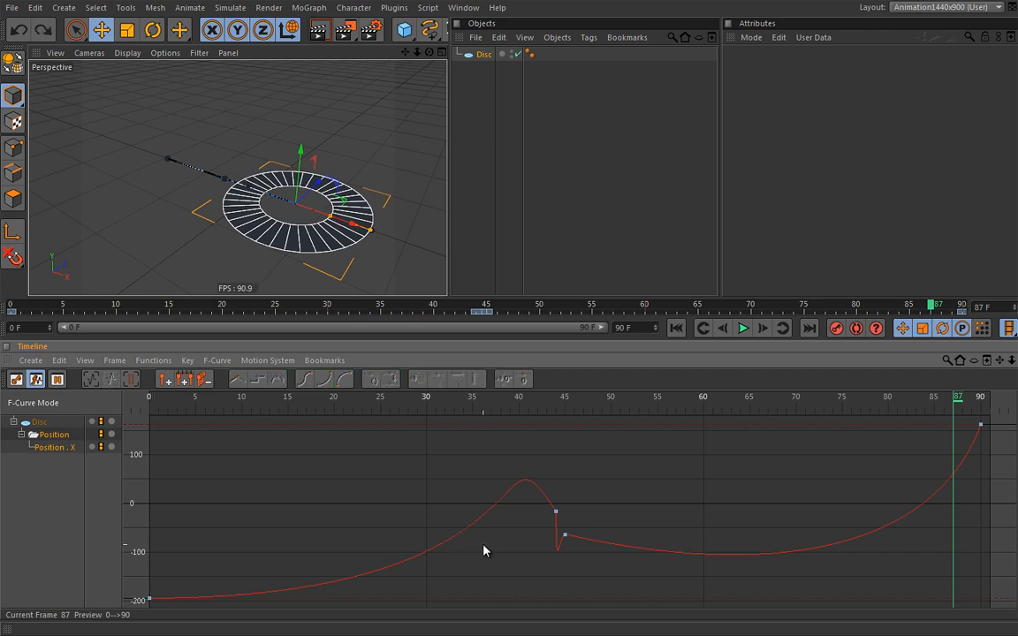
pyautogui.click(150, 599)
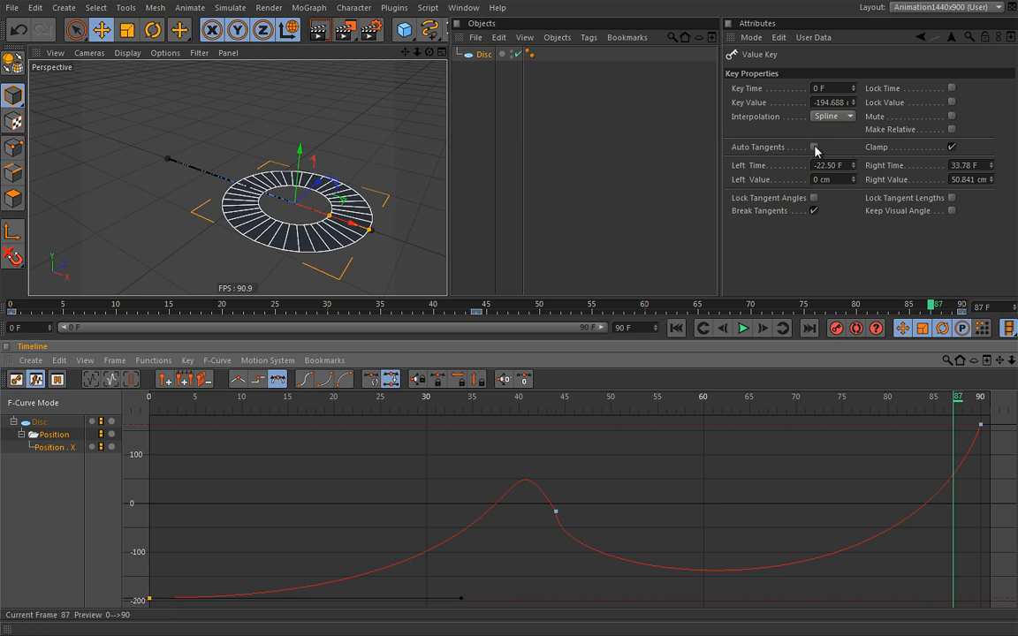
pyautogui.click(556, 511)
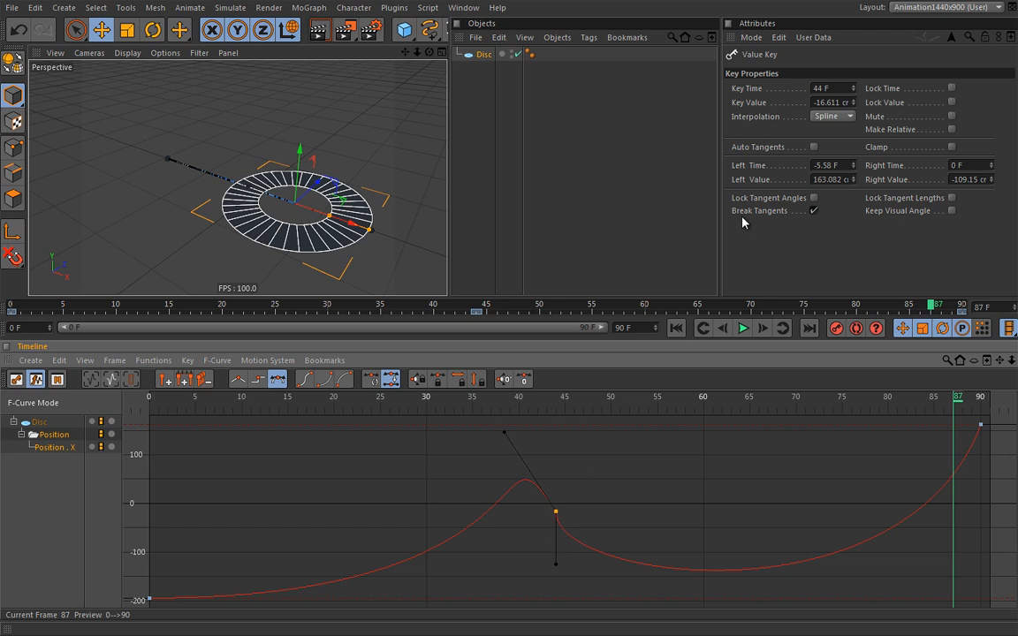
pyautogui.click(814, 147)
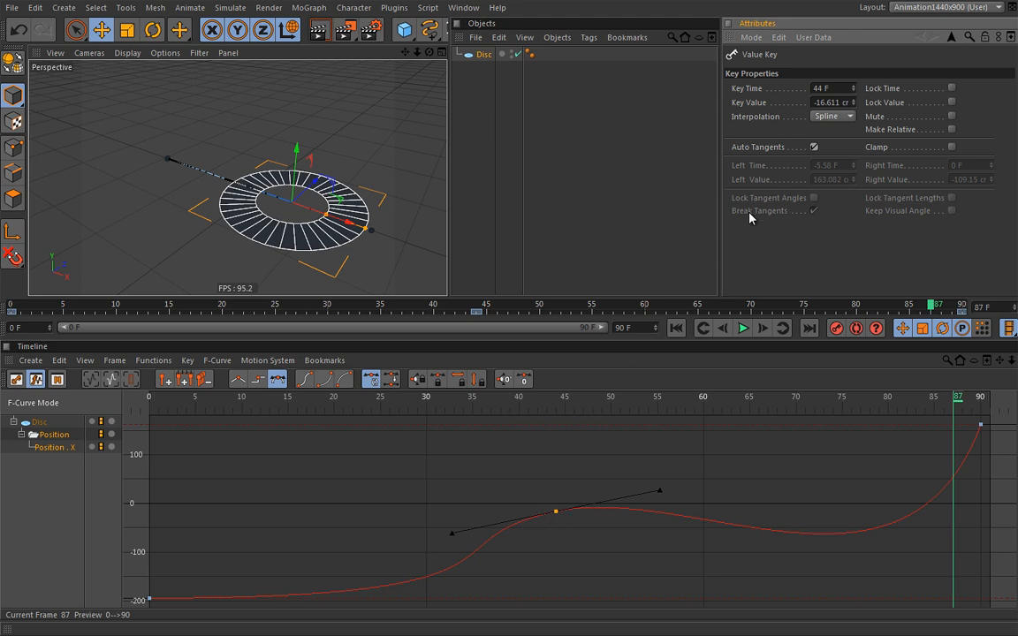
pyautogui.click(814, 147)
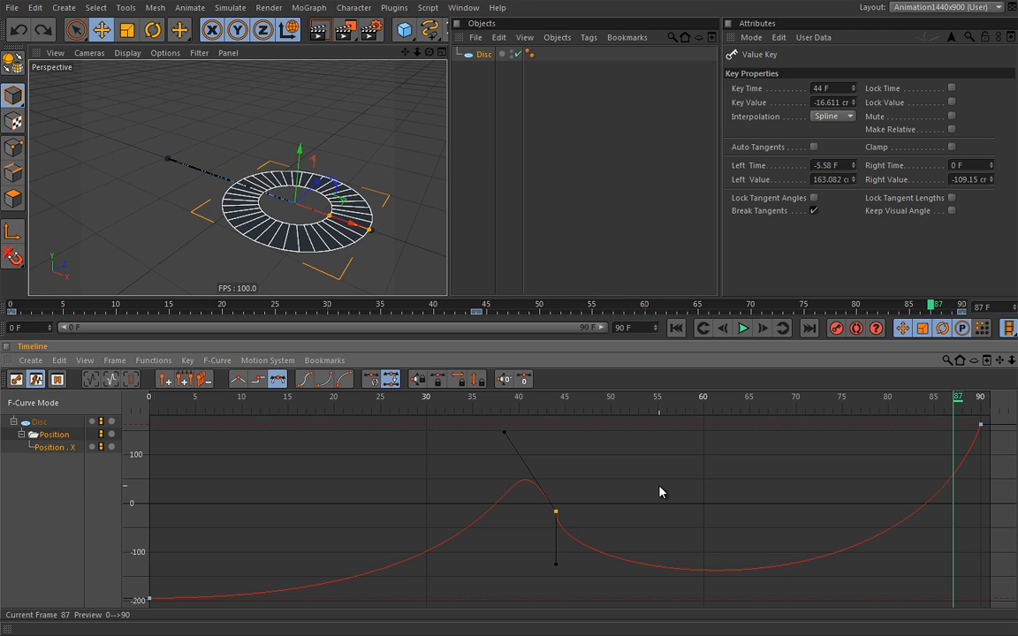
pyautogui.hotkey('ctrl', 'a')
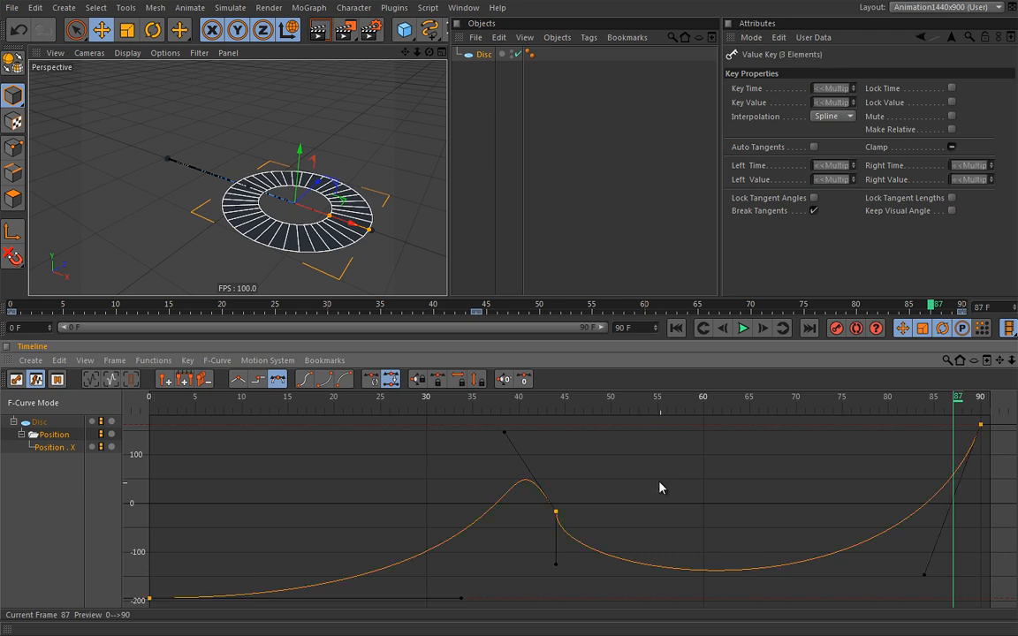
# Set the selected keys' spline type to Ease Ease
pyautogui.rightClick(664, 452)
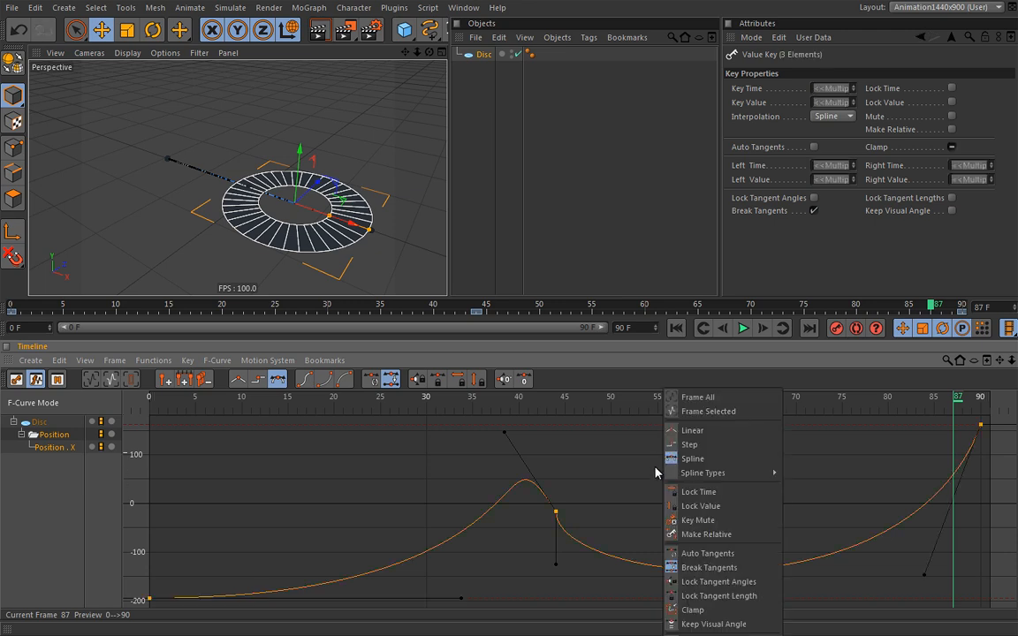
pyautogui.moveTo(711, 478)
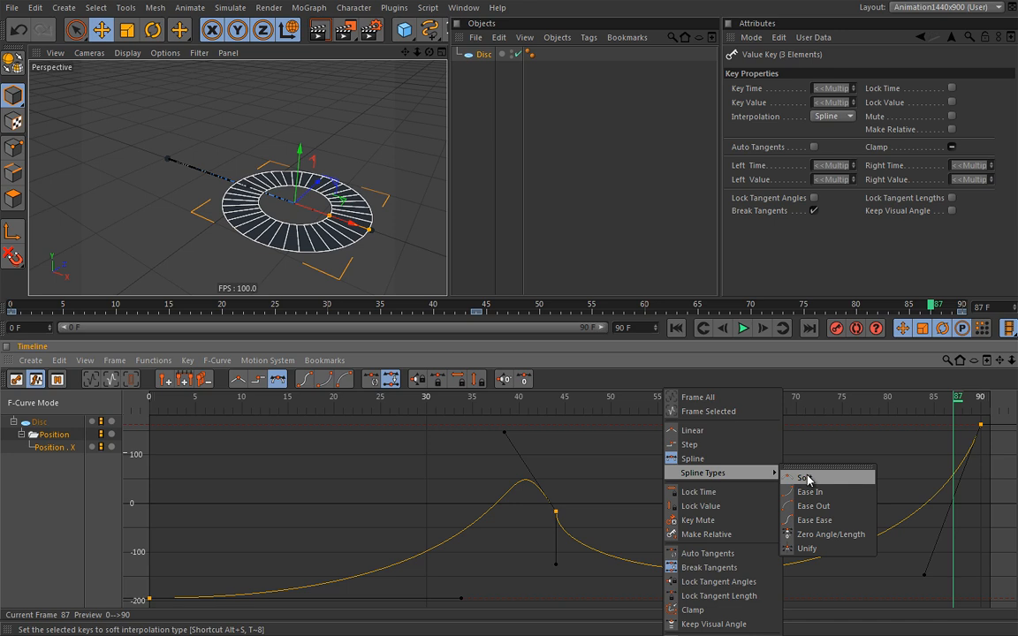
pyautogui.click(816, 521)
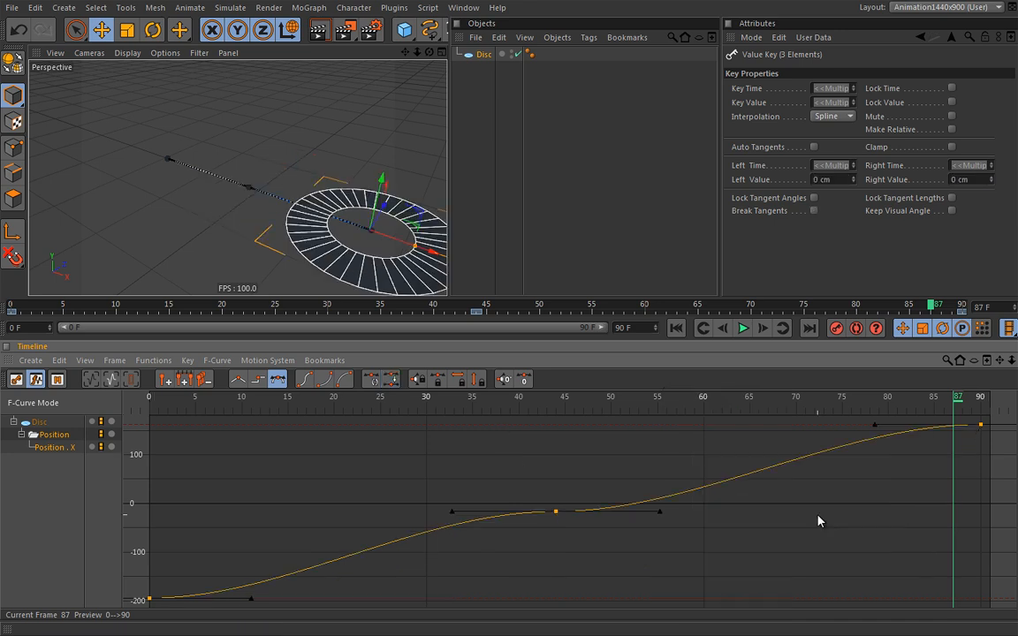
# Deselect all keys, then select and delete the middle frame-44 key
pyautogui.click(563, 521)
pyautogui.click(556, 512)
pyautogui.press('Delete')
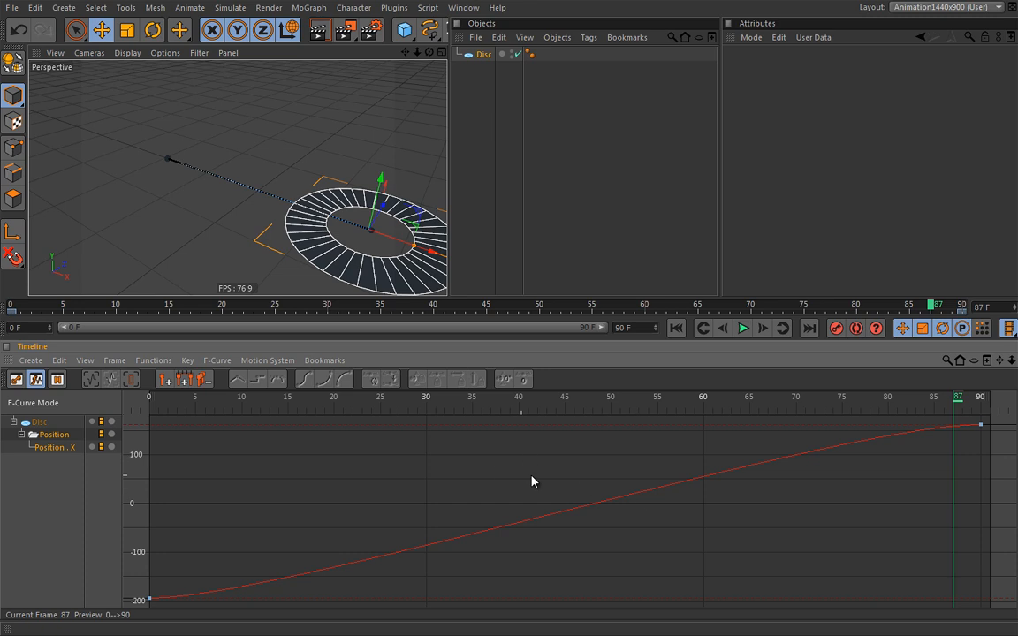
# Show Project Key Interpolation in the Attributes and keep Interpolation set to Spline
pyautogui.click(699, 441)
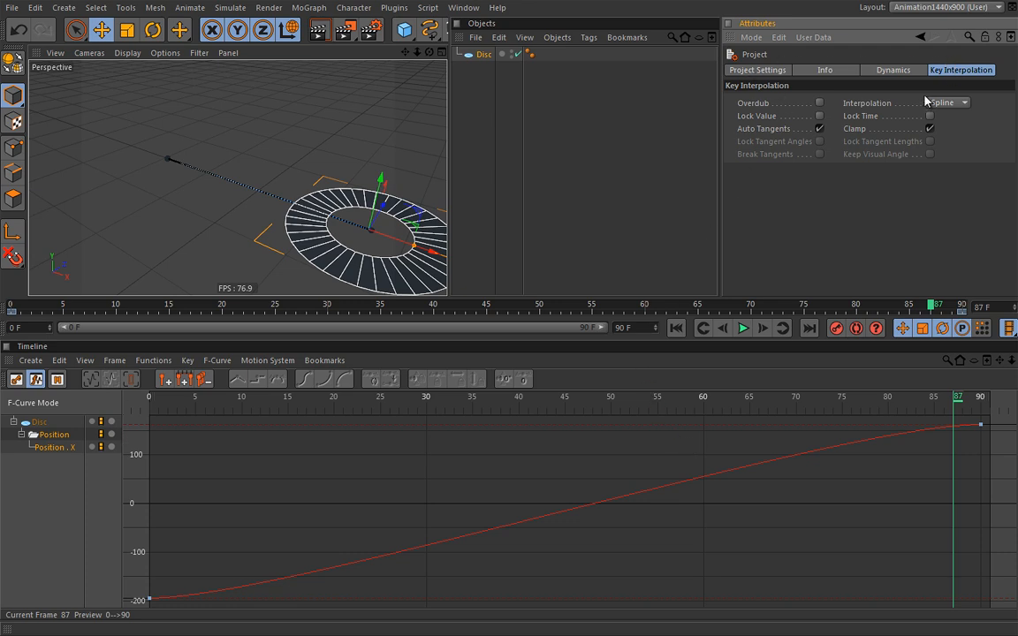
pyautogui.click(944, 103)
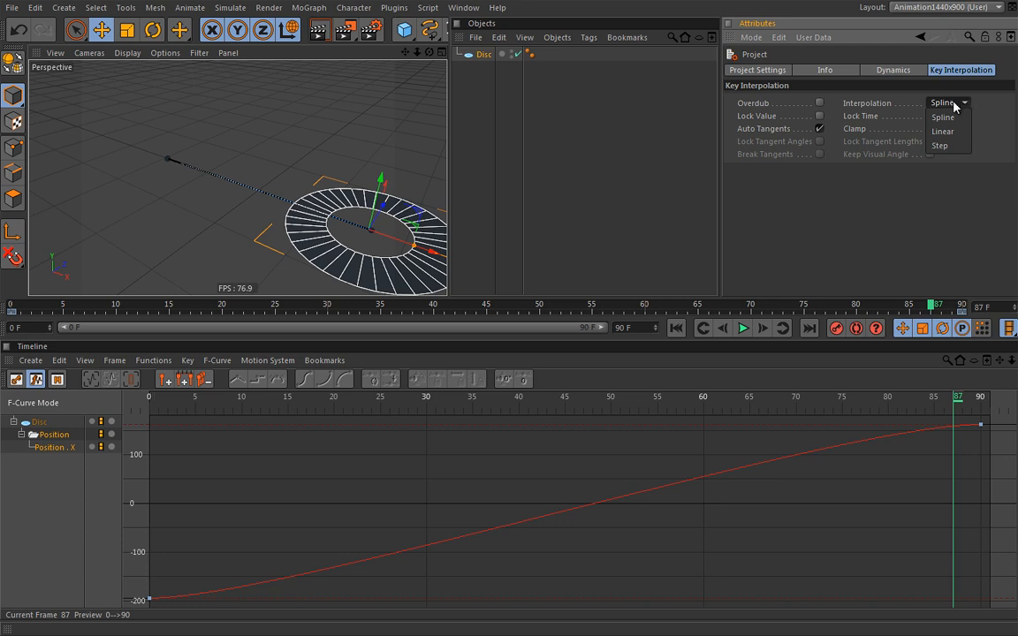
pyautogui.click(967, 103)
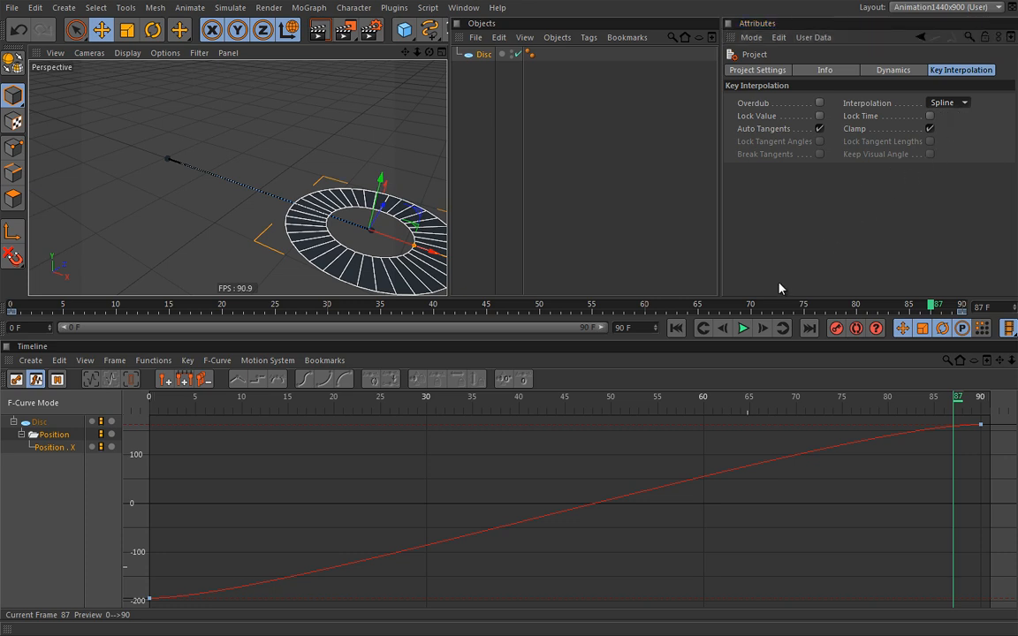
# Browse the Timeline's menus without choosing anything
pyautogui.click(324, 361)
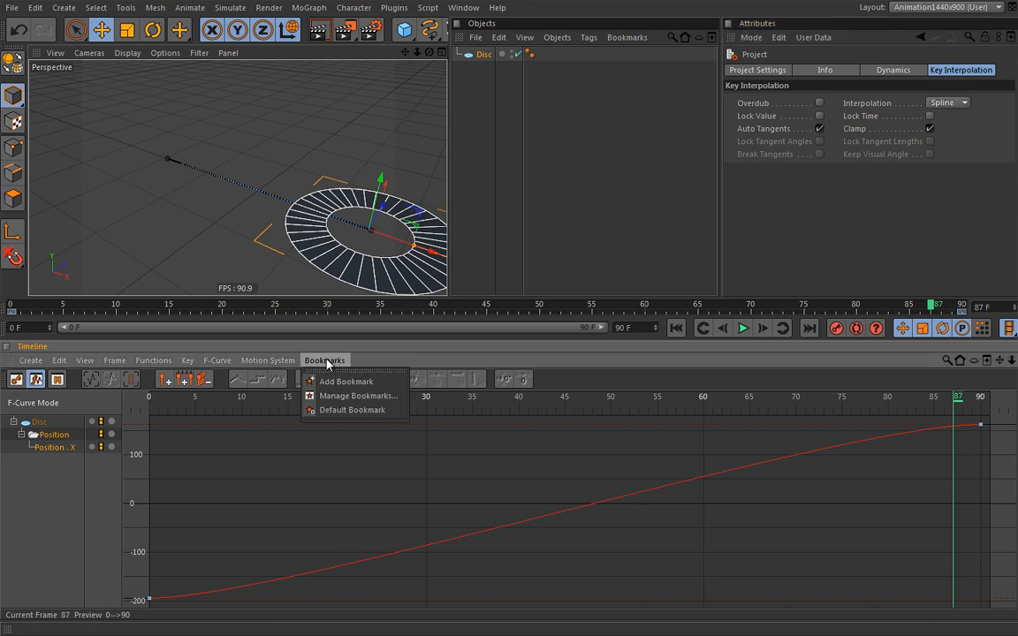
pyautogui.moveTo(183, 361)
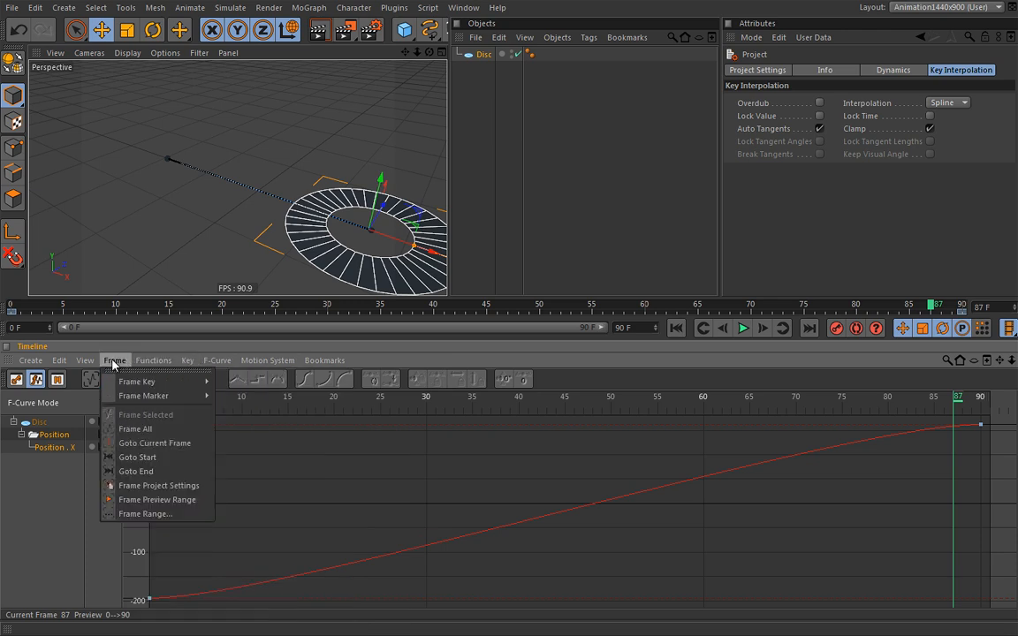
pyautogui.moveTo(59, 362)
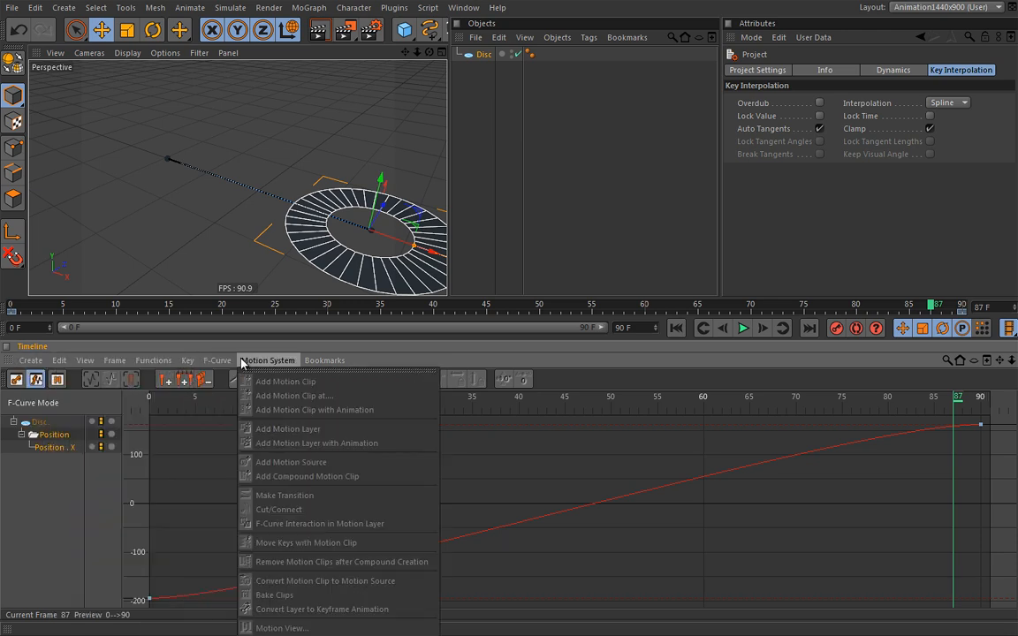
pyautogui.moveTo(219, 363)
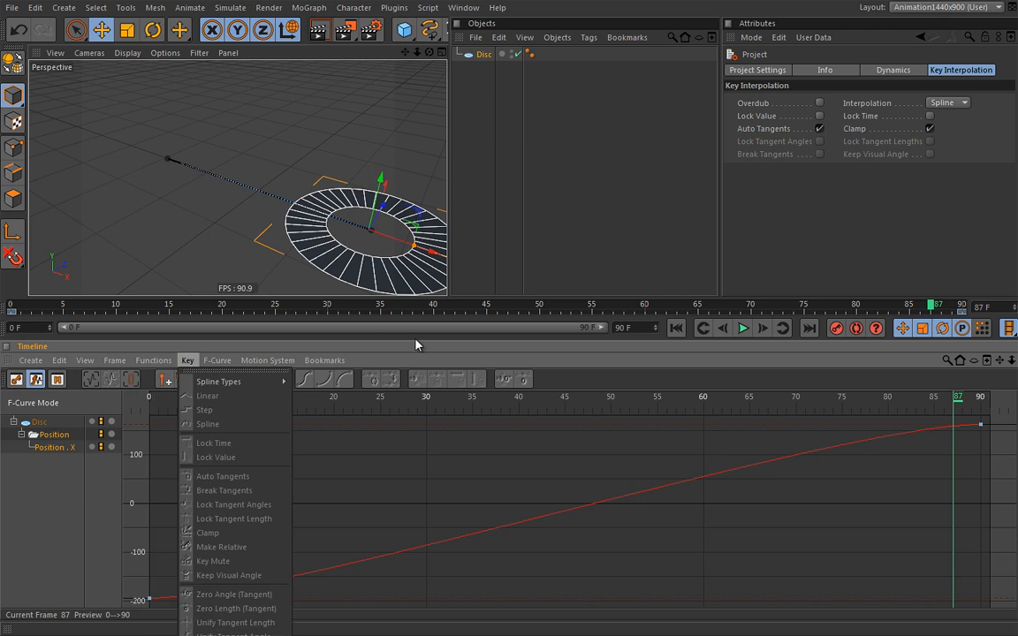
pyautogui.click(447, 347)
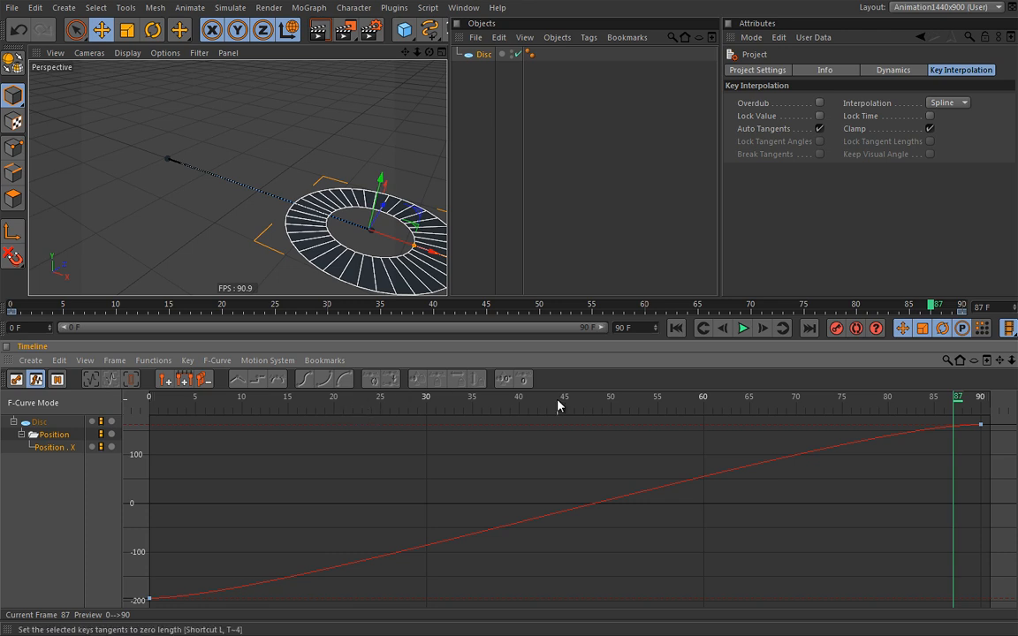
# Add a key of about 3 cm at frame 44 on Position . X, and set the time to frame 44
pyautogui.keyDown('ctrl'); pyautogui.click(557, 518); pyautogui.keyUp('ctrl')
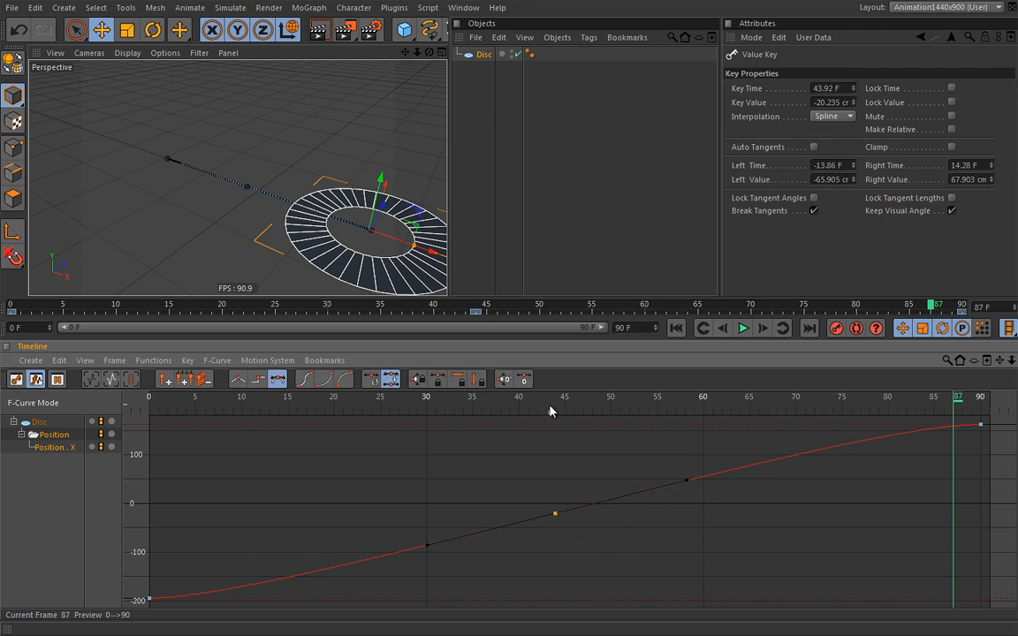
pyautogui.moveTo(556, 518)
pyautogui.mouseDown()
pyautogui.moveTo(558, 491)
pyautogui.moveTo(559, 538)
pyautogui.moveTo(558, 474)
pyautogui.moveTo(558, 545)
pyautogui.moveTo(559, 455)
pyautogui.moveTo(557, 539)
pyautogui.moveTo(554, 470)
pyautogui.moveTo(557, 509)
pyautogui.mouseUp()
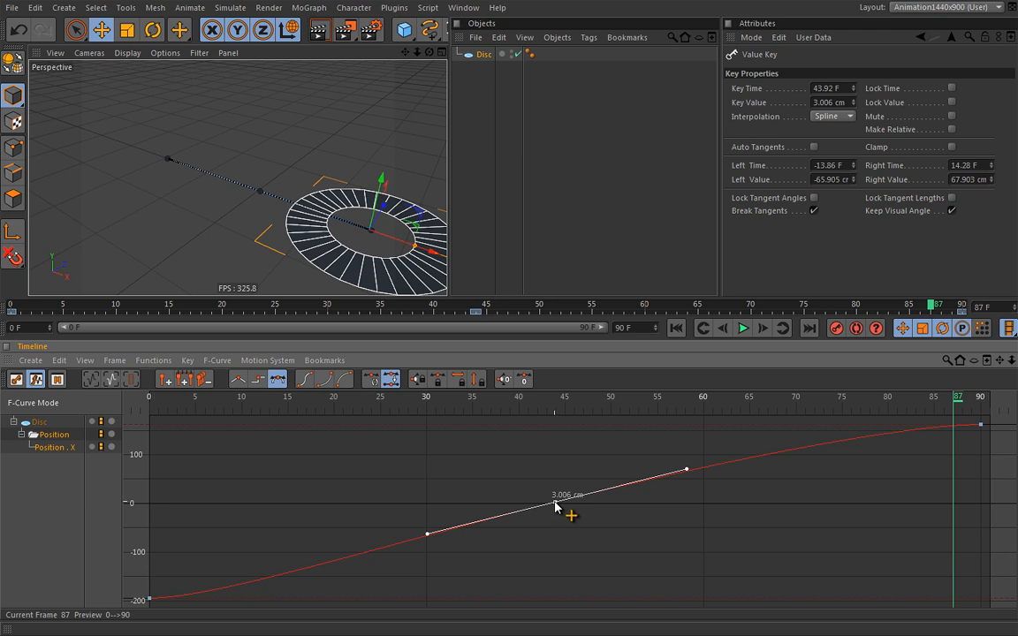
pyautogui.moveTo(556, 503); pyautogui.dragTo(577, 515)
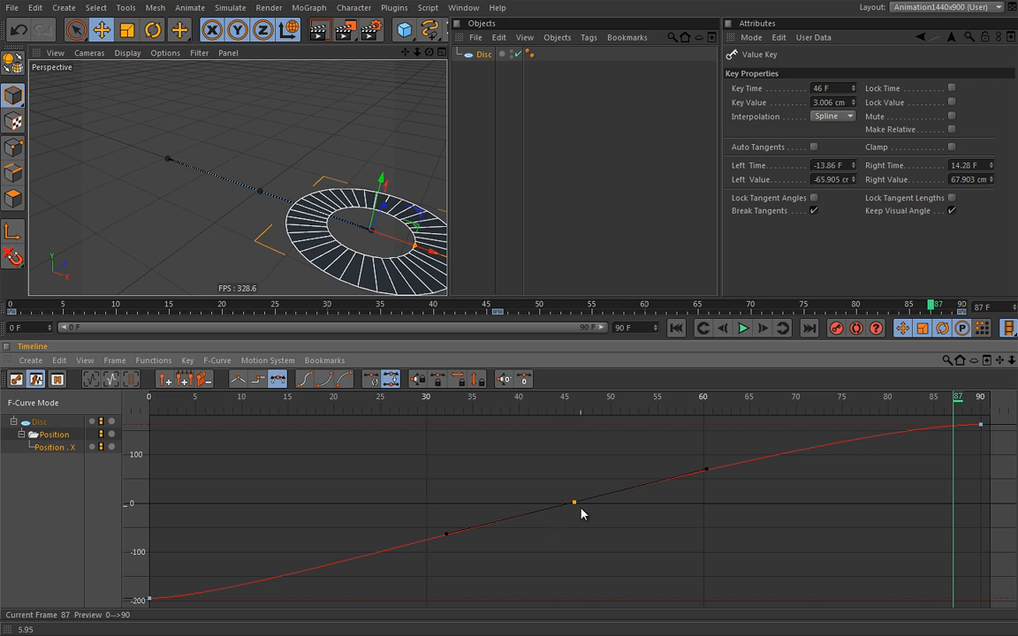
pyautogui.hotkey('ctrl', 'z')
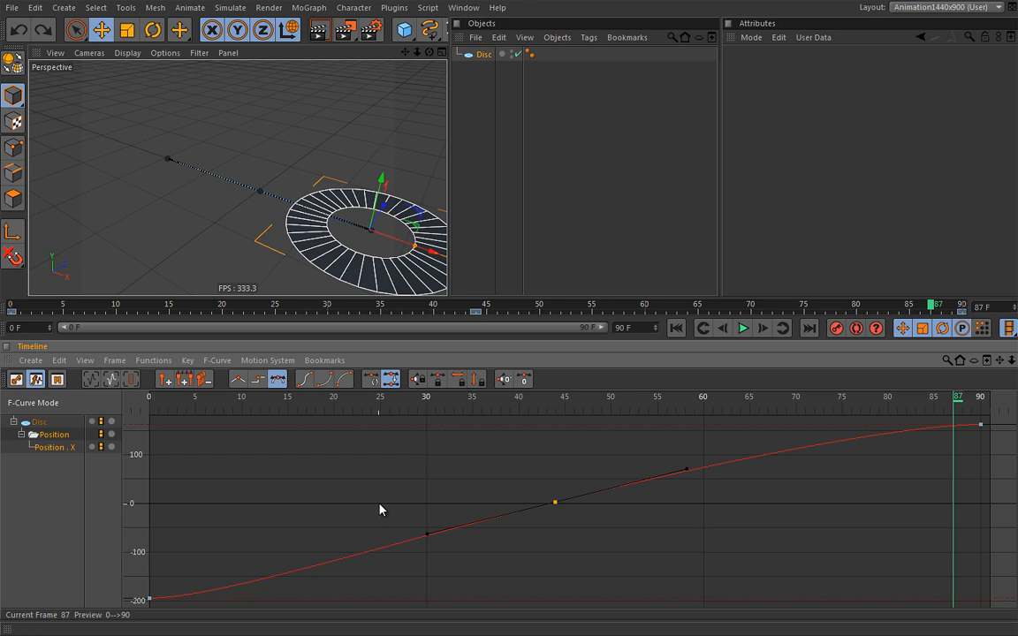
pyautogui.moveTo(548, 403)
pyautogui.mouseDown()
pyautogui.moveTo(571, 405)
pyautogui.moveTo(538, 405)
pyautogui.moveTo(559, 400)
pyautogui.mouseUp()
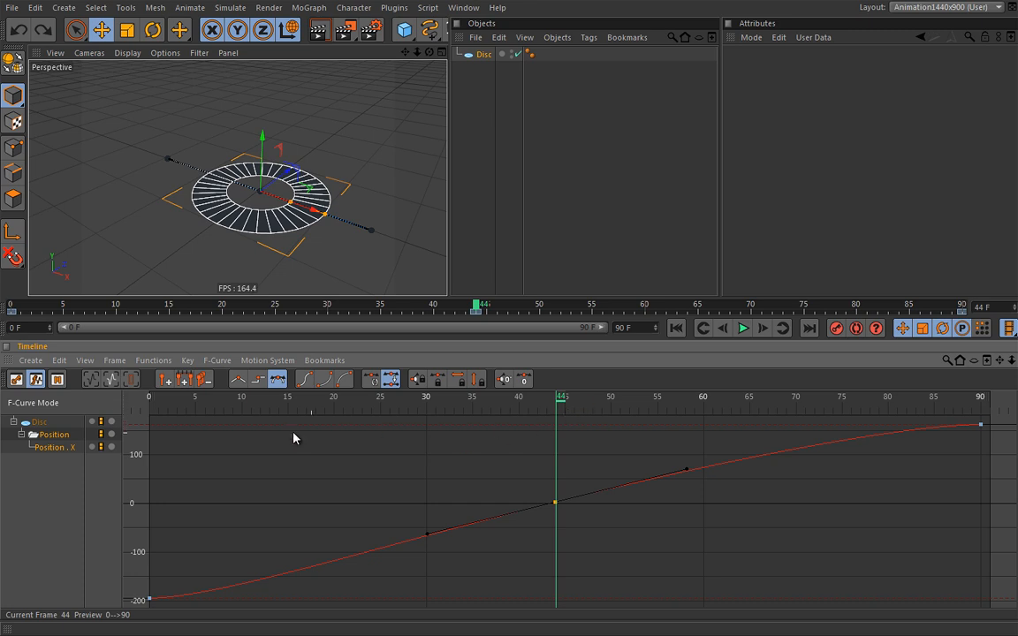
pyautogui.click(164, 382)
# Add a marker at frame 44 keeping its name 0, then delete the frame-44 key
pyautogui.click(166, 384)
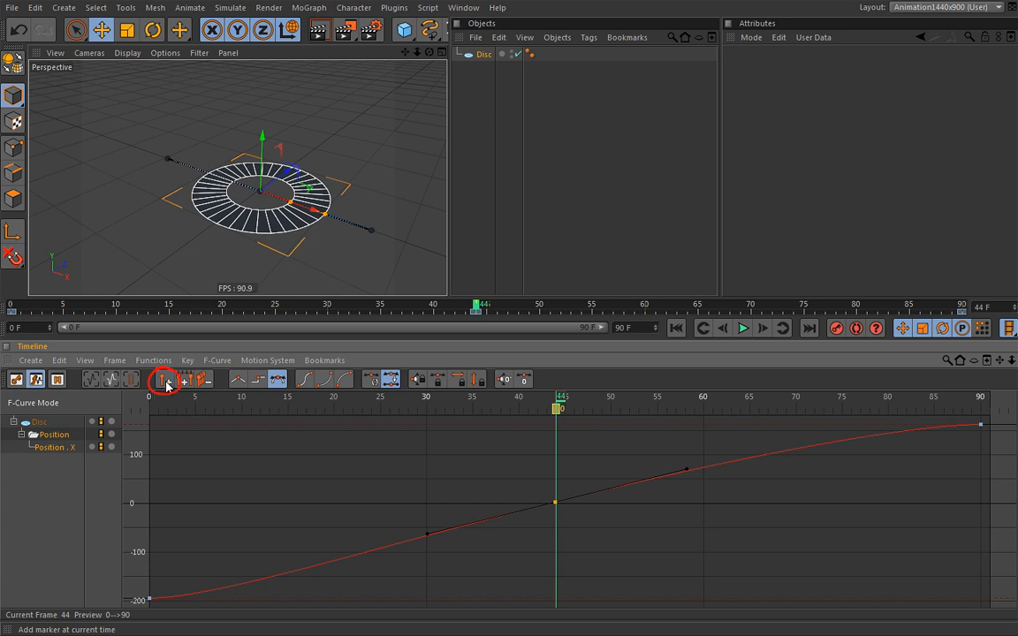
pyautogui.doubleClick(558, 412)
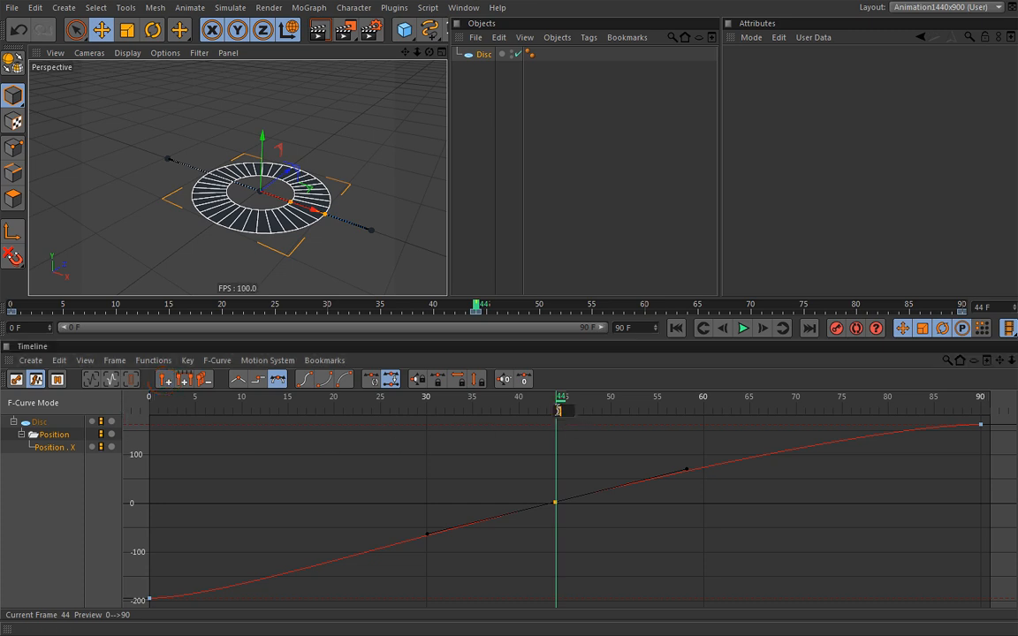
pyautogui.click(558, 412)
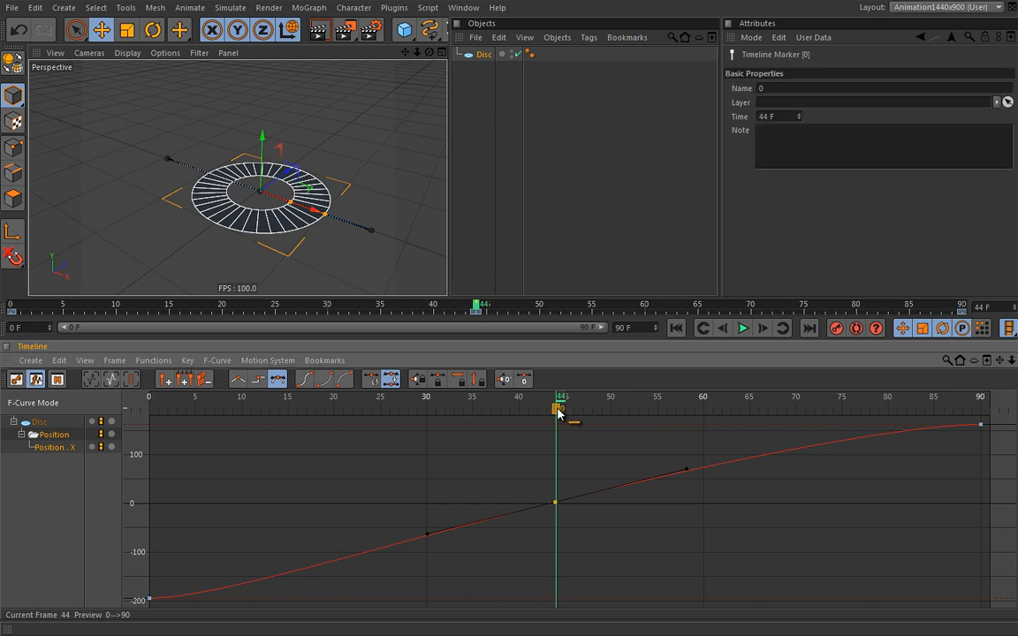
pyautogui.click(765, 131)
pyautogui.press('Delete')
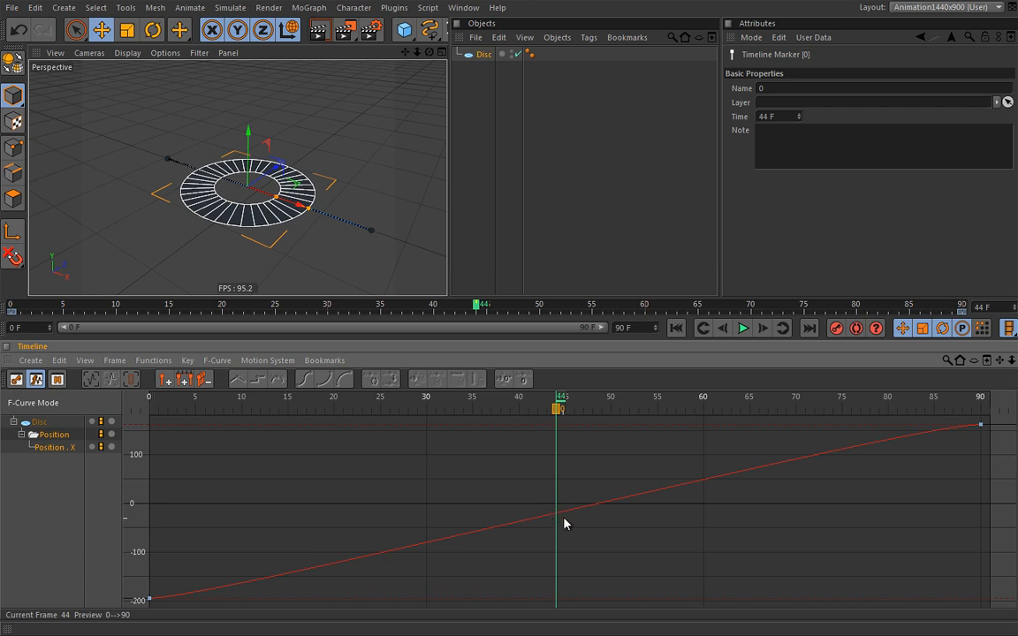
# Undo the key deletion, drag the frame-44 marker off the ruler, and scrub around frame 40
pyautogui.hotkey('ctrl', 'z')
pyautogui.click(577, 449)
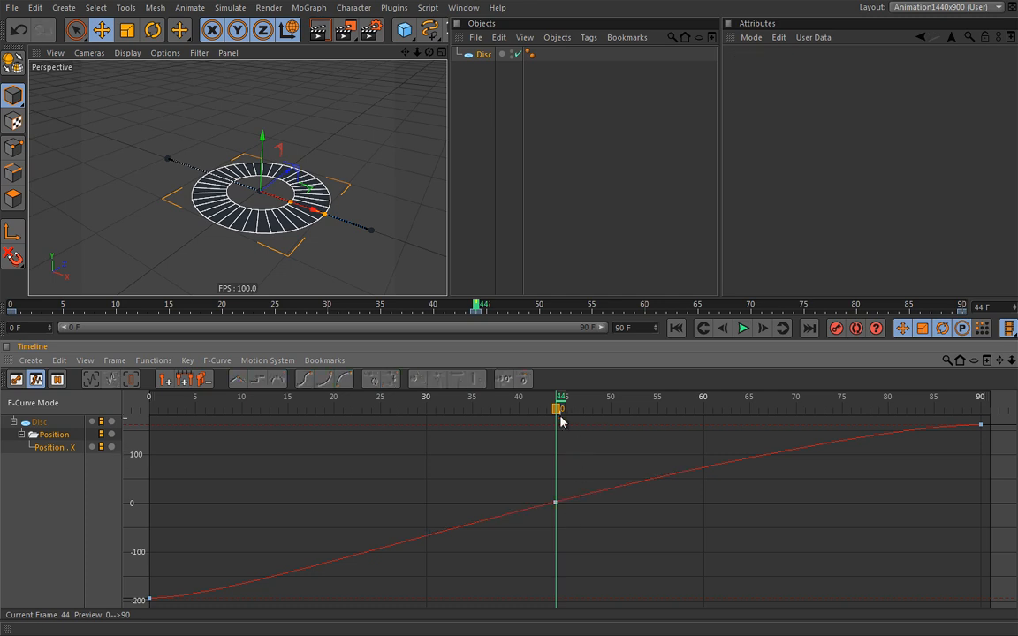
pyautogui.click(559, 410)
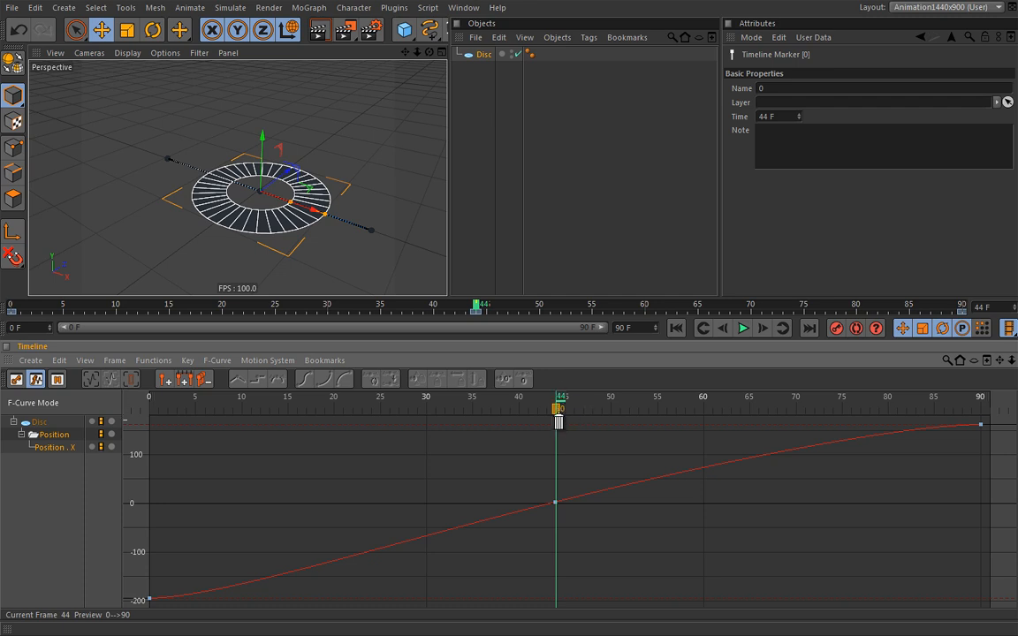
pyautogui.moveTo(559, 409)
pyautogui.mouseDown()
pyautogui.moveTo(564, 431)
pyautogui.moveTo(560, 416)
pyautogui.moveTo(370, 415)
pyautogui.moveTo(692, 432)
pyautogui.moveTo(394, 435)
pyautogui.moveTo(597, 445)
pyautogui.moveTo(373, 451)
pyautogui.moveTo(676, 454)
pyautogui.mouseUp()
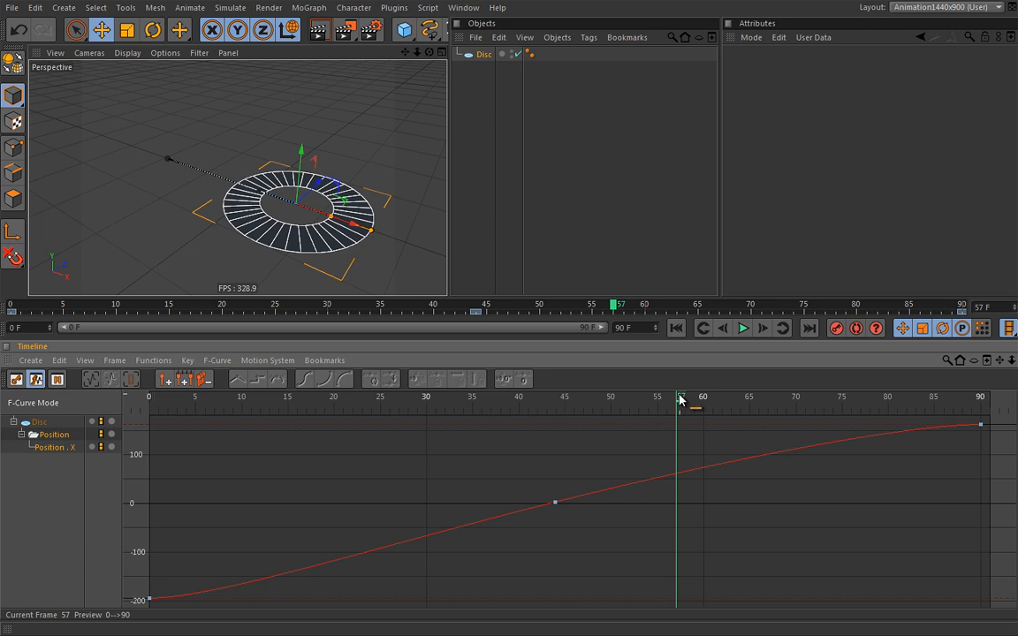
pyautogui.moveTo(679, 405)
pyautogui.mouseDown()
pyautogui.moveTo(423, 421)
pyautogui.moveTo(536, 422)
pyautogui.moveTo(502, 423)
pyautogui.mouseUp()
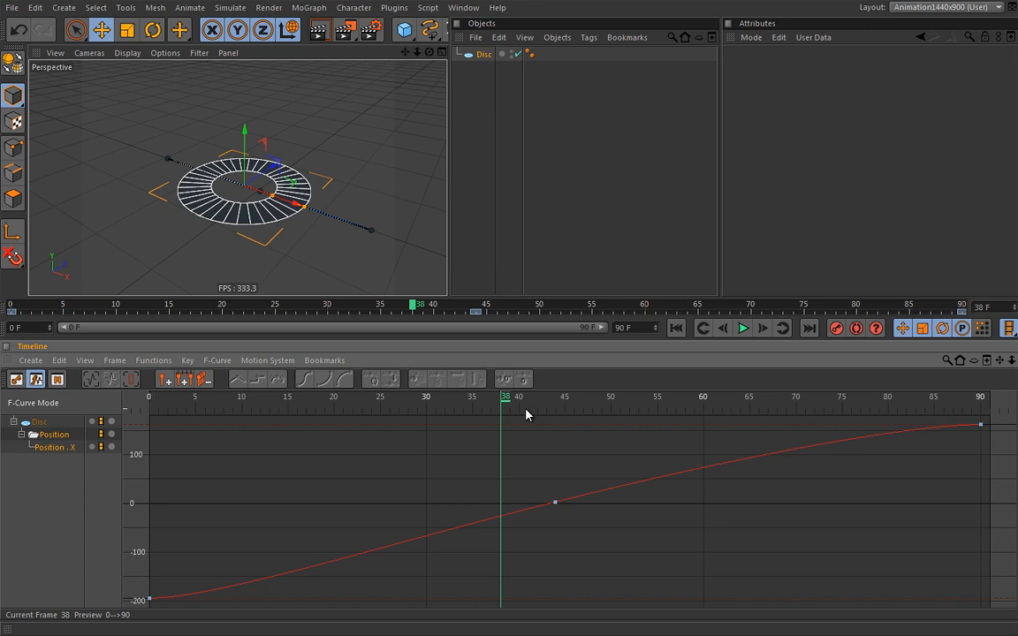
# Switch to the startup_1440x900 (User) layout and show the Disc's Coord. tab values
pyautogui.click(917, 8)
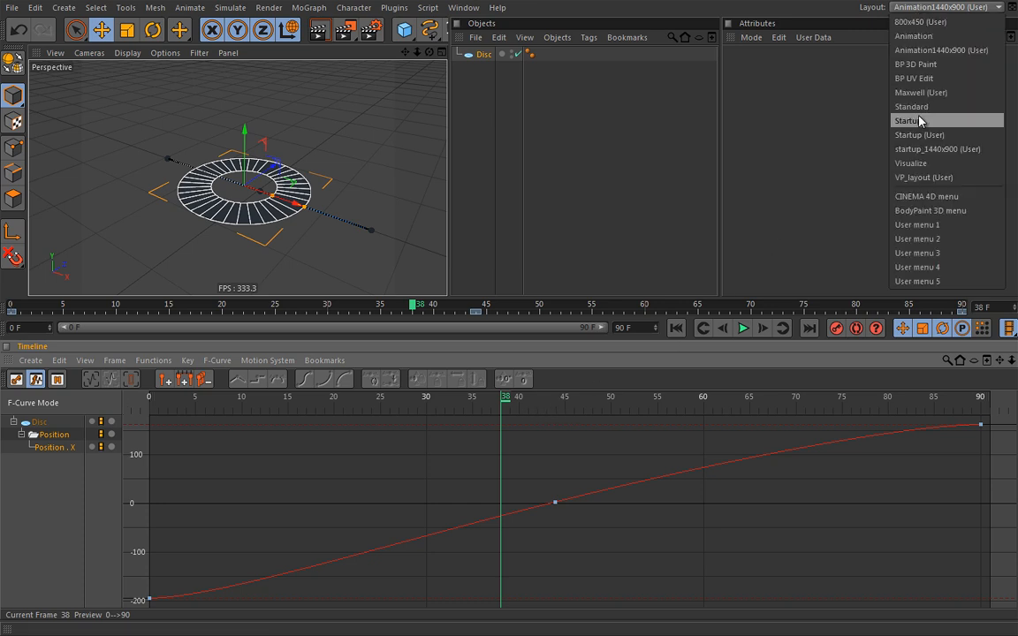
pyautogui.click(925, 150)
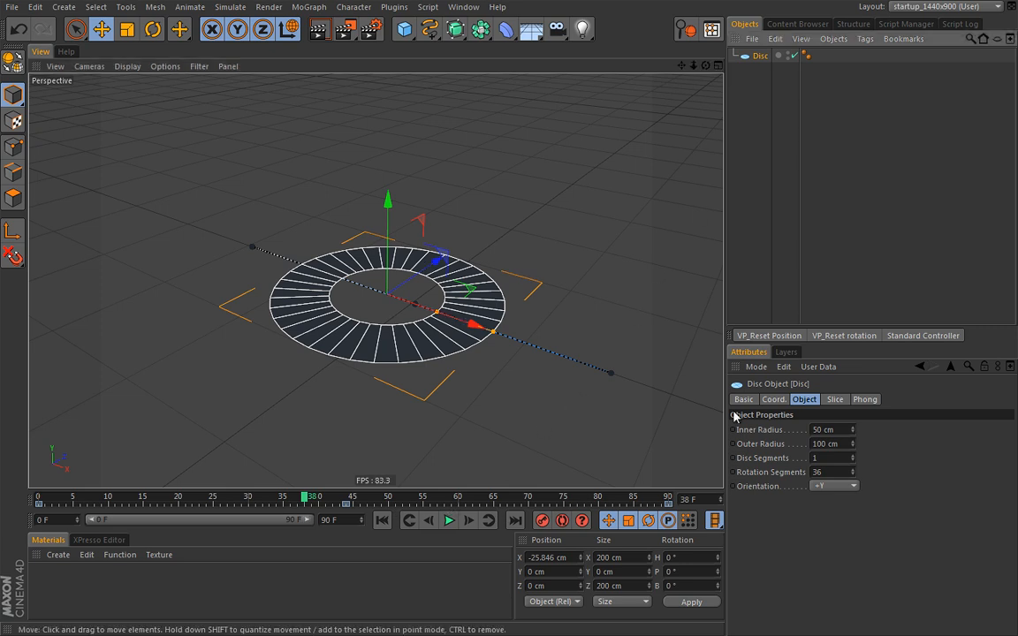
pyautogui.click(774, 400)
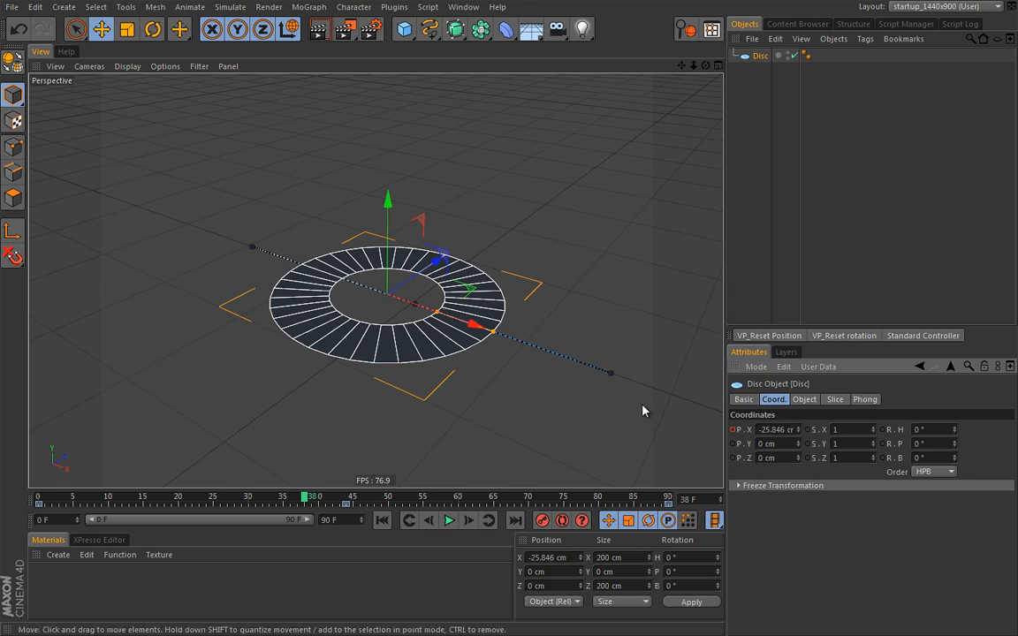
# Delete the P.X animation track, then at frame 0 drag the disc to X -179.28 cm
pyautogui.rightClick(733, 433)
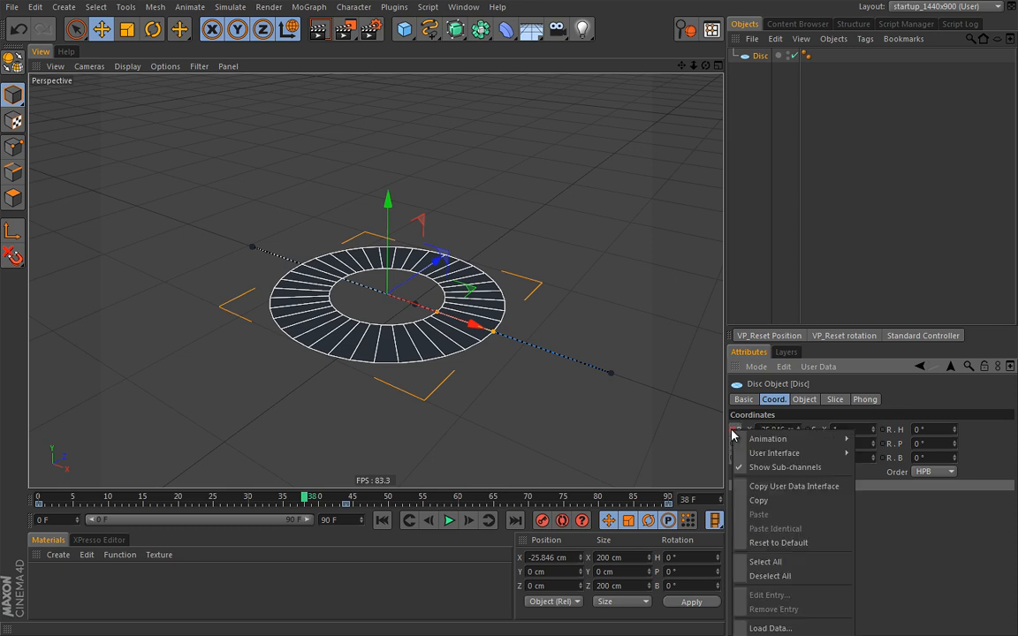
pyautogui.moveTo(740, 441)
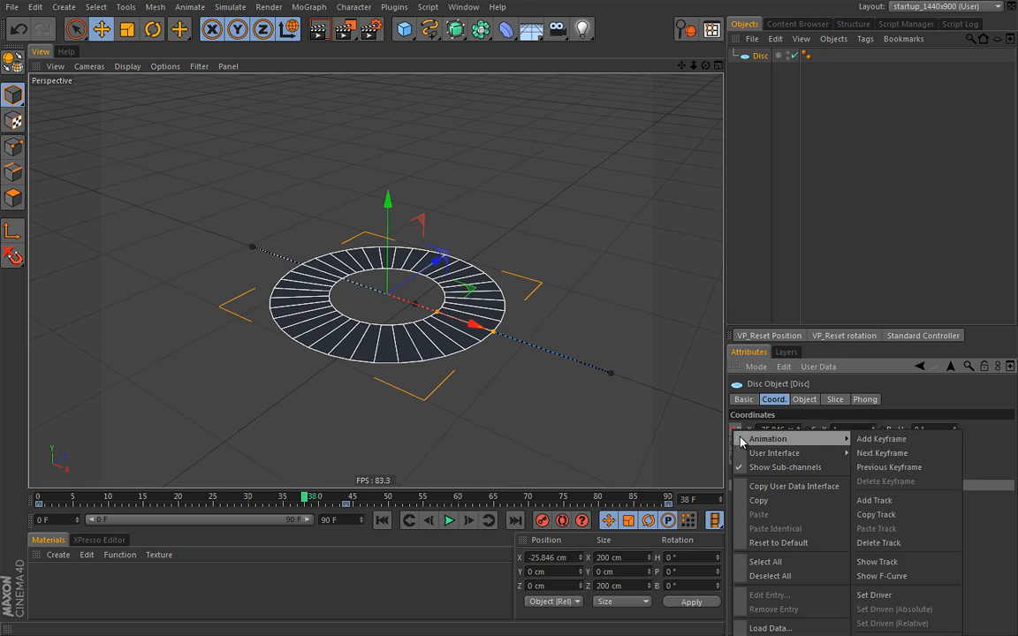
pyautogui.click(911, 544)
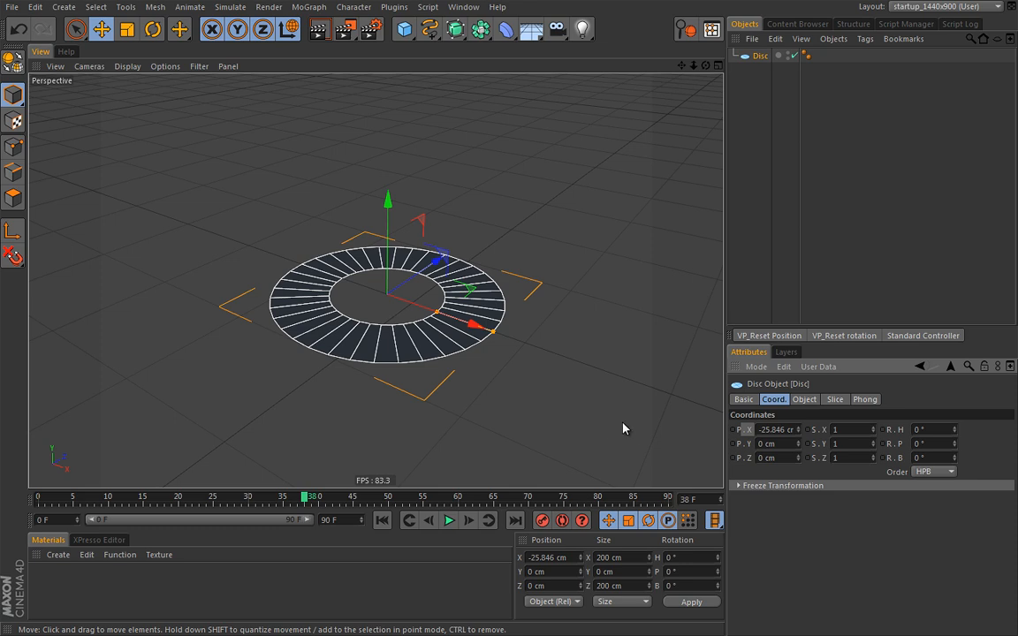
pyautogui.hotkey('shift', 'f')
pyautogui.moveTo(473, 329); pyautogui.dragTo(332, 301)
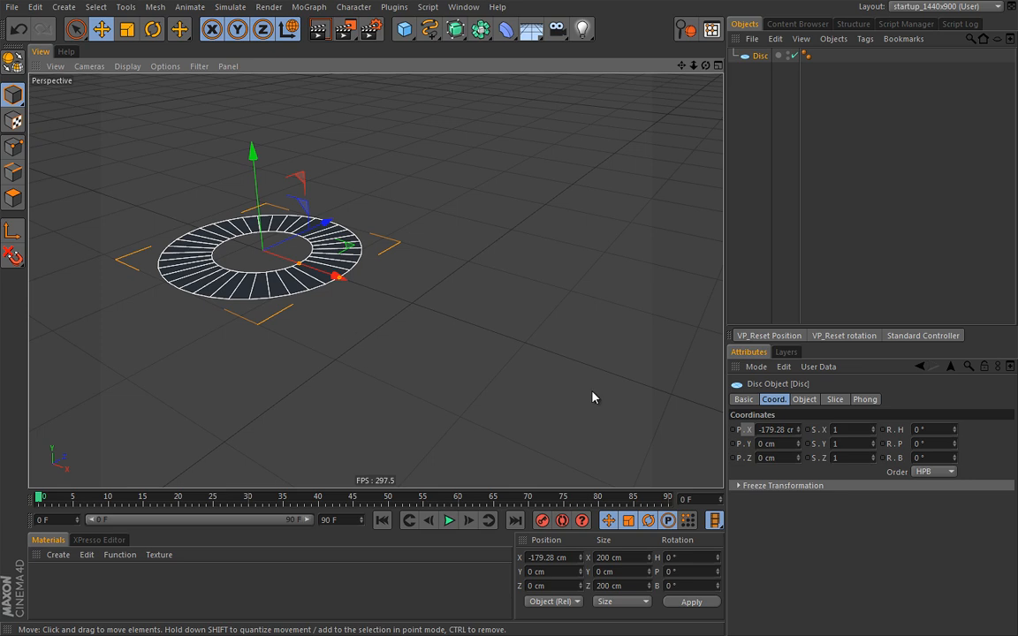
# Key the disc's Position X at frame 0, then move it to 112.55 cm and key it at frame 90
pyautogui.keyDown('ctrl'); pyautogui.click(733, 431); pyautogui.keyUp('ctrl')
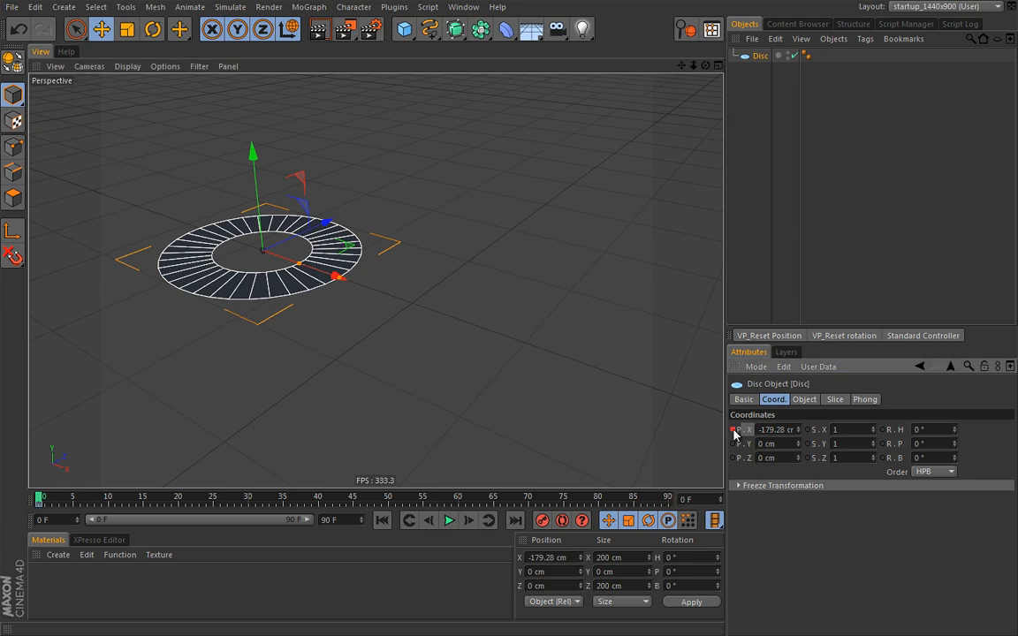
pyautogui.click(514, 522)
pyautogui.moveTo(329, 275); pyautogui.dragTo(626, 393)
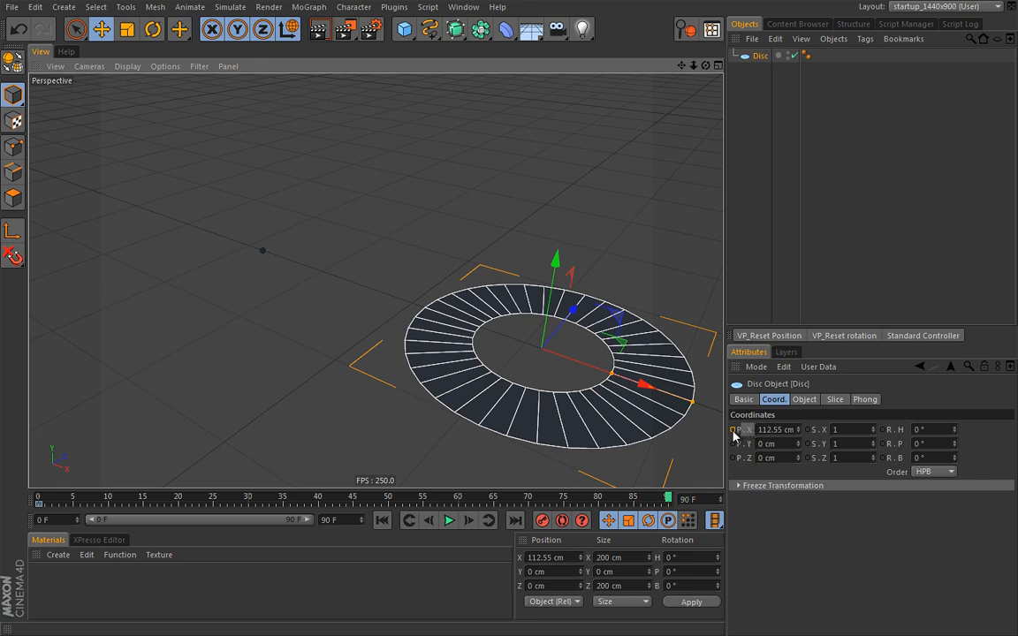
pyautogui.click(733, 429)
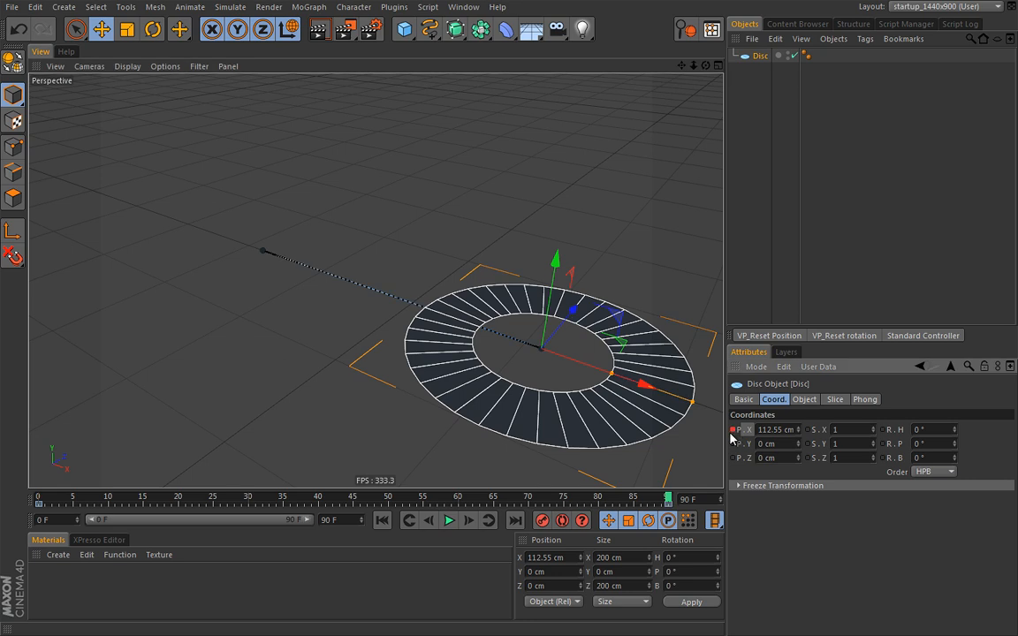
# Play the slide from the start and pause around frame 43
pyautogui.click(382, 520)
pyautogui.click(449, 521)
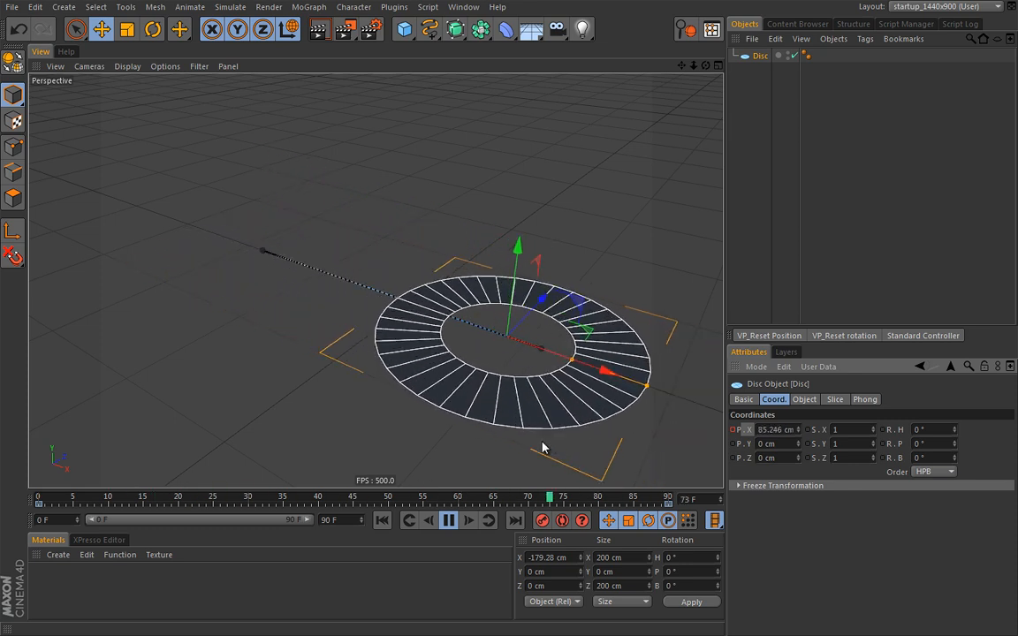
pyautogui.click(449, 520)
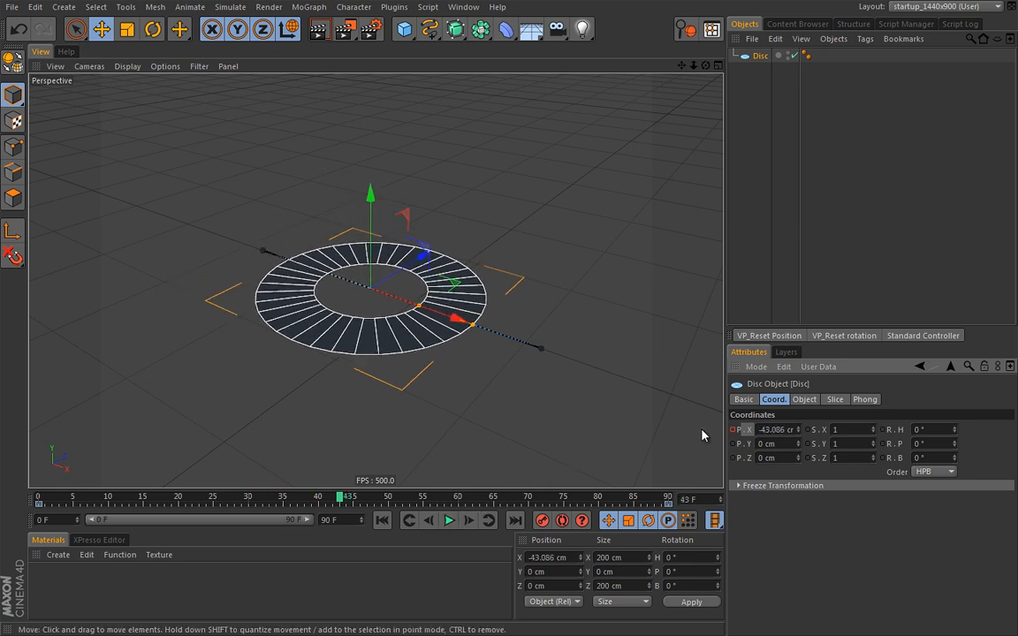
# Show the Position X track in a floating Timeline, close it, then open the Layout list
pyautogui.rightClick(750, 432)
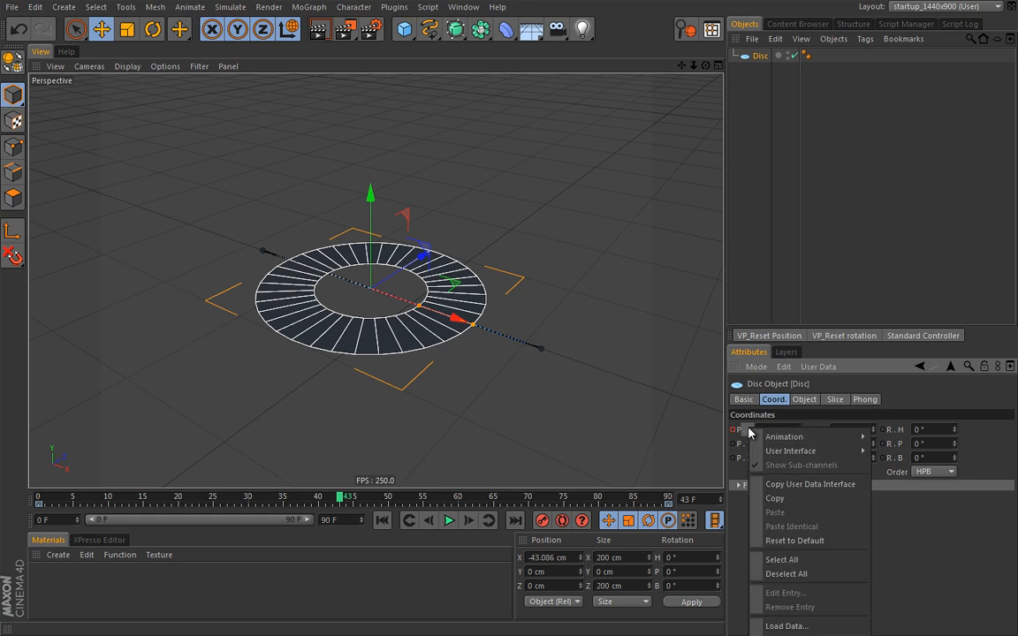
pyautogui.moveTo(787, 439)
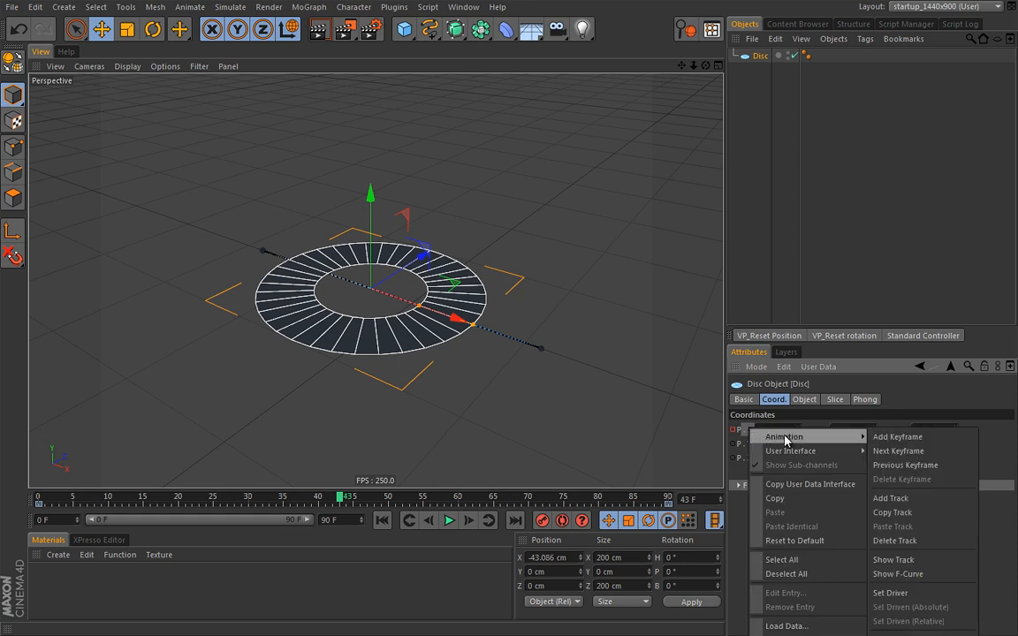
pyautogui.click(903, 561)
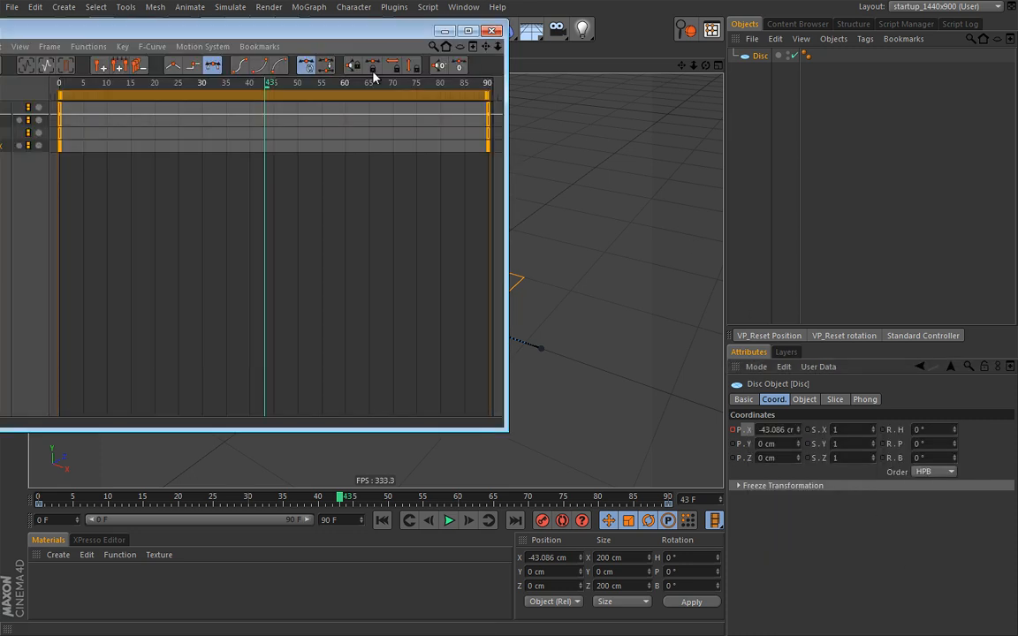
pyautogui.moveTo(358, 40); pyautogui.dragTo(519, 111)
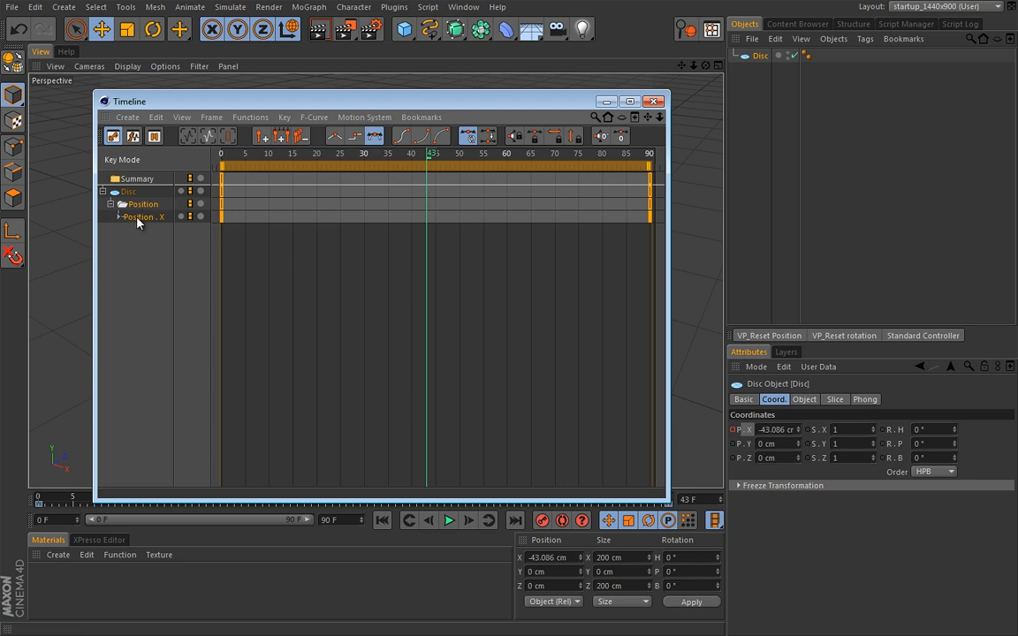
pyautogui.click(653, 101)
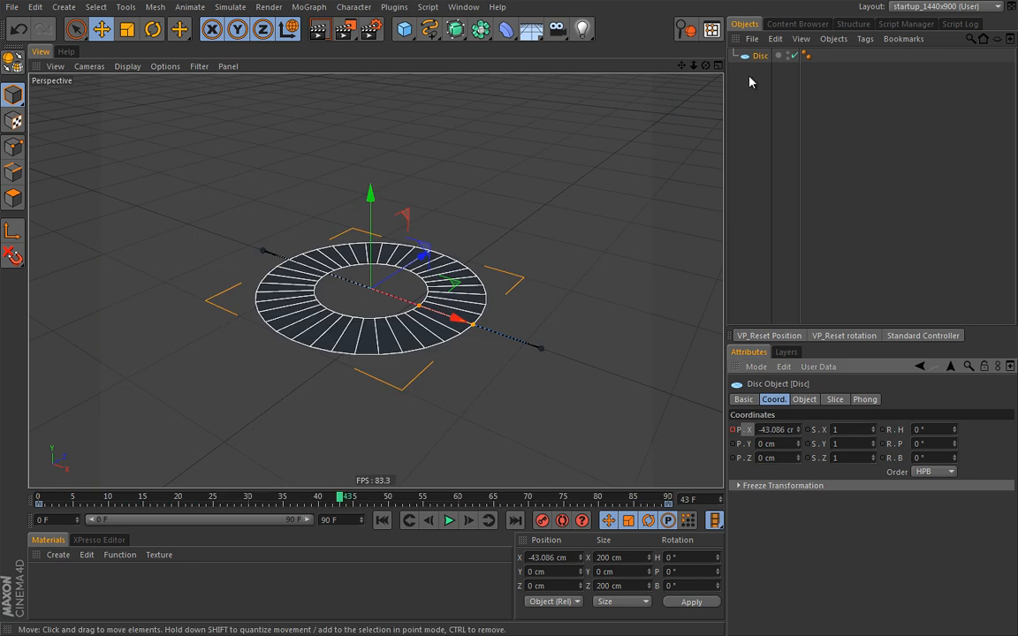
pyautogui.click(960, 9)
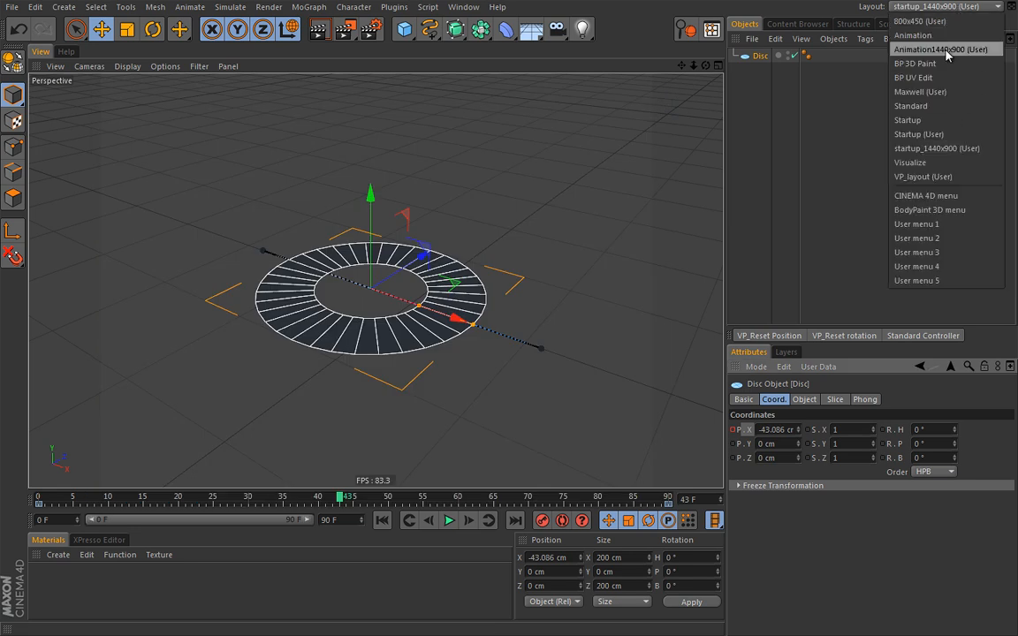
pyautogui.click(850, 46)
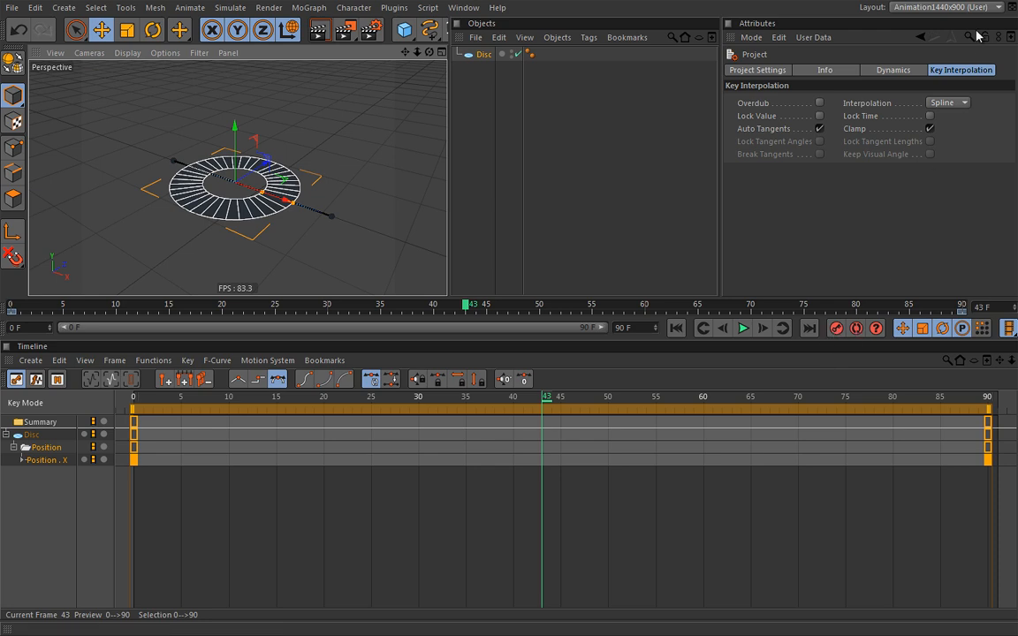
pyautogui.click(946, 7)
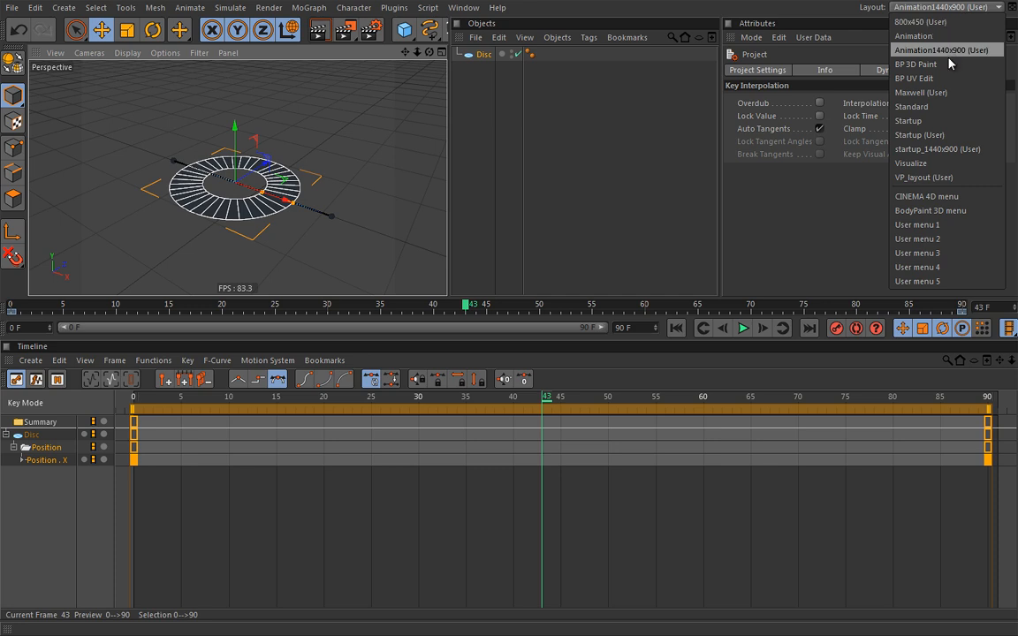
pyautogui.click(944, 150)
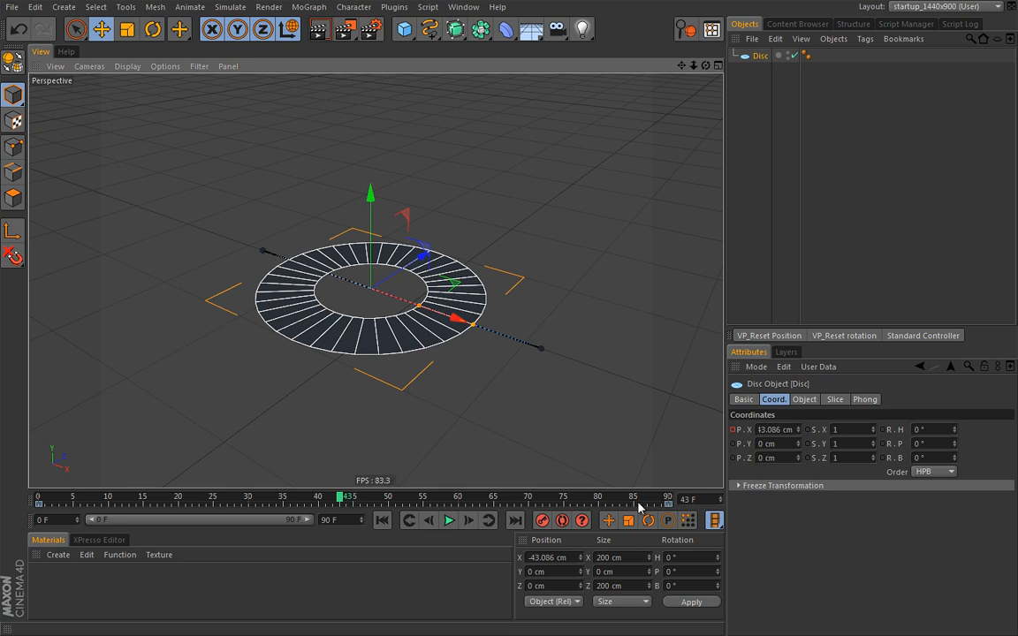
# Delete the disc's existing Position X animation track
pyautogui.rightClick(745, 433)
pyautogui.moveTo(777, 441)
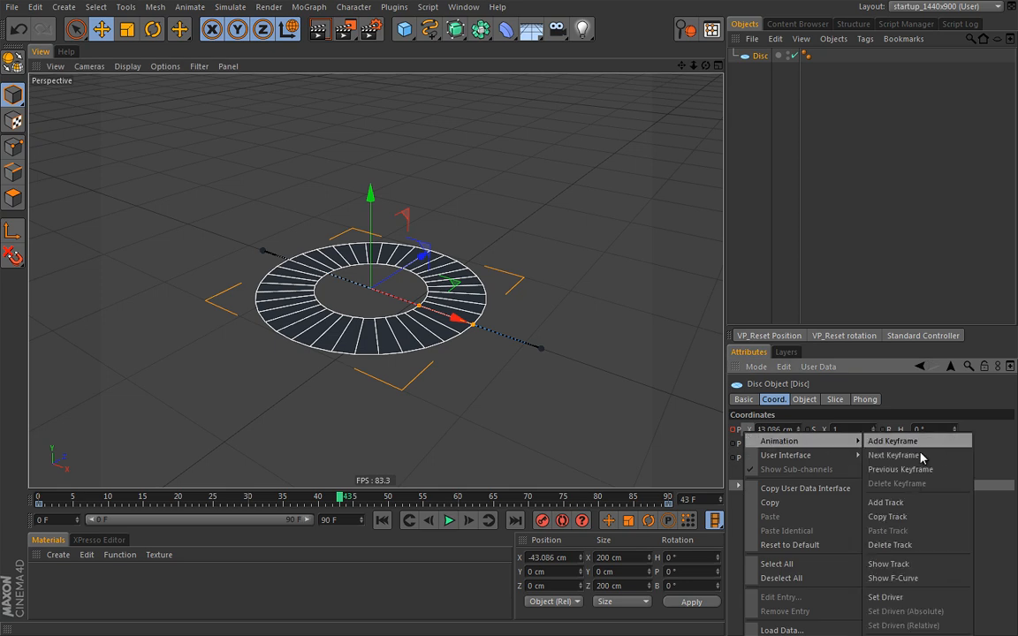
pyautogui.click(907, 545)
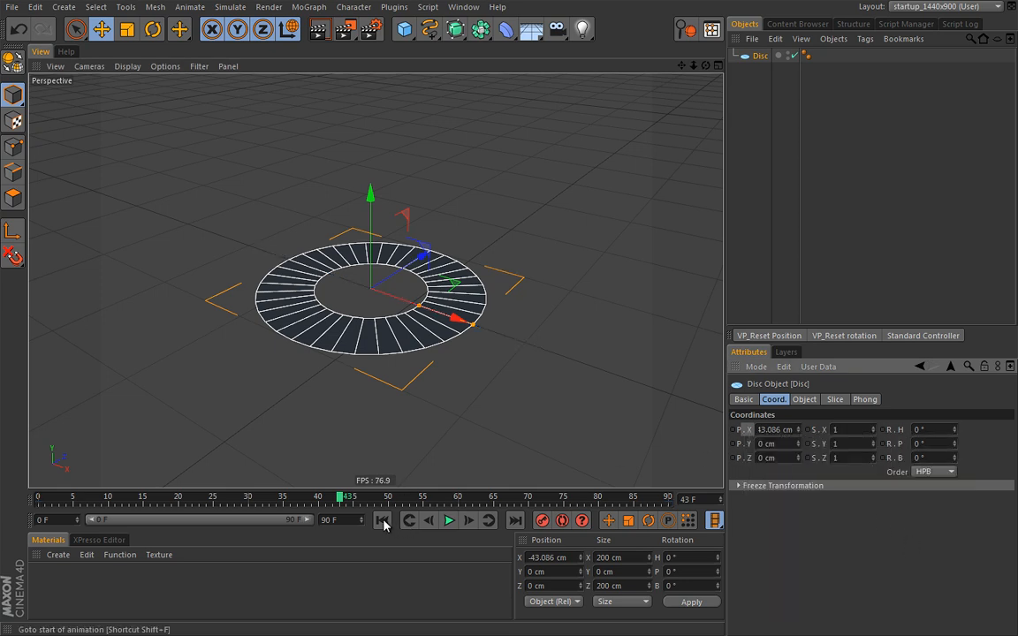
# Key Position X at -43.086 cm on frame 0 and 106.092 cm on frame 90
pyautogui.keyDown('ctrl'); pyautogui.click(733, 430); pyautogui.keyUp('ctrl')
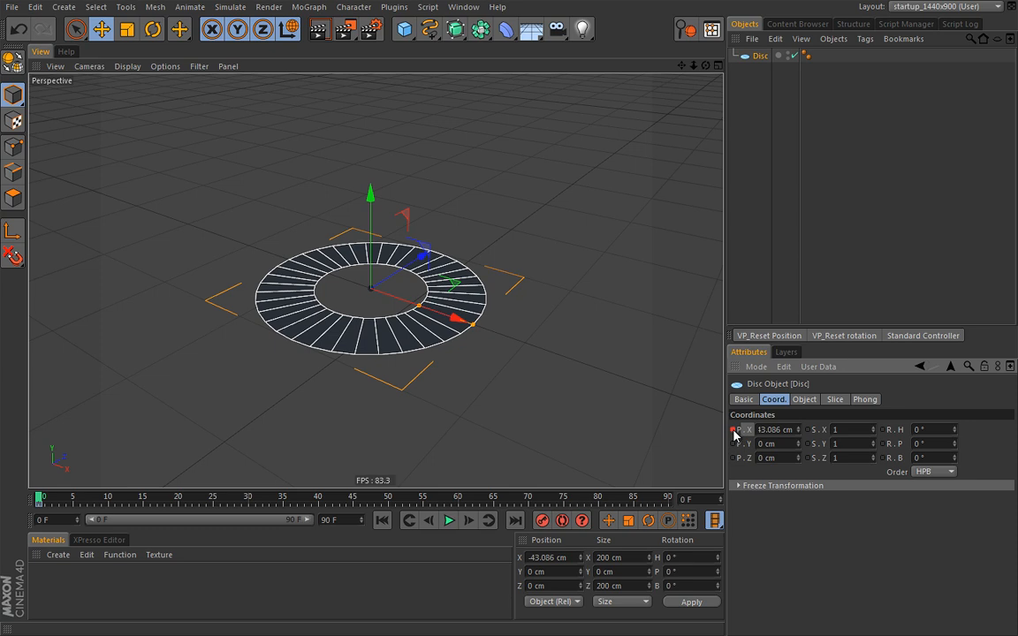
pyautogui.click(516, 520)
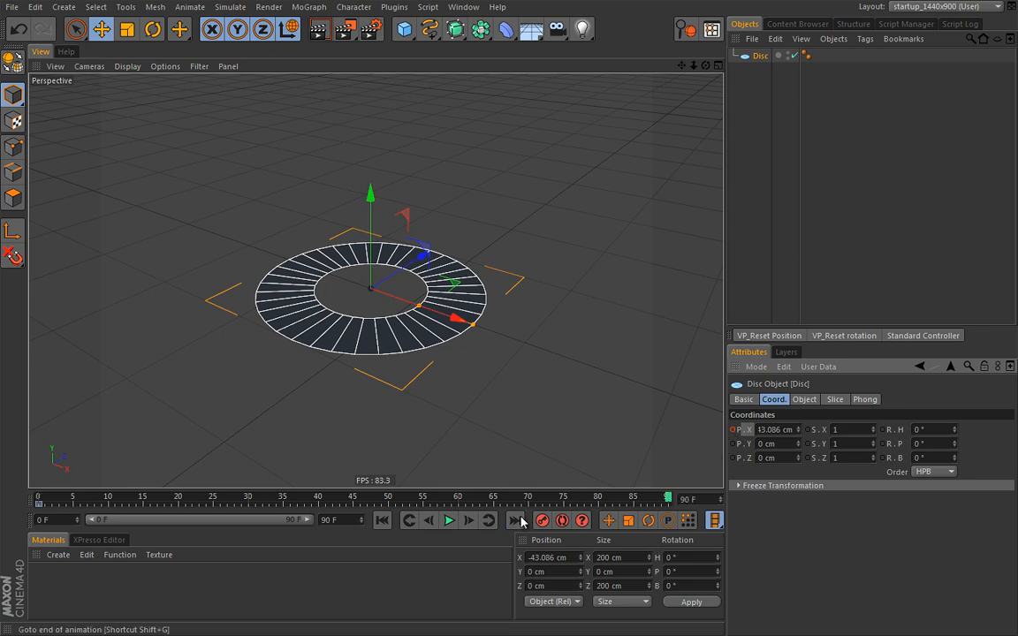
pyautogui.moveTo(455, 319); pyautogui.dragTo(634, 382)
pyautogui.click(733, 430)
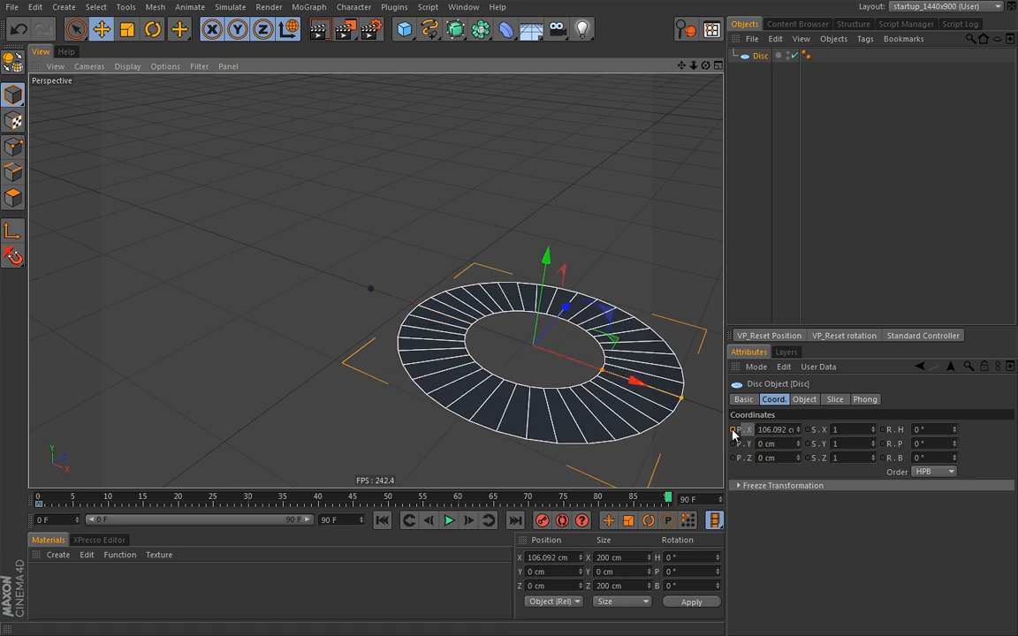
# Play the new slide from the start, stop at frame 72, and return to frame 0
pyautogui.click(382, 520)
pyautogui.click(449, 520)
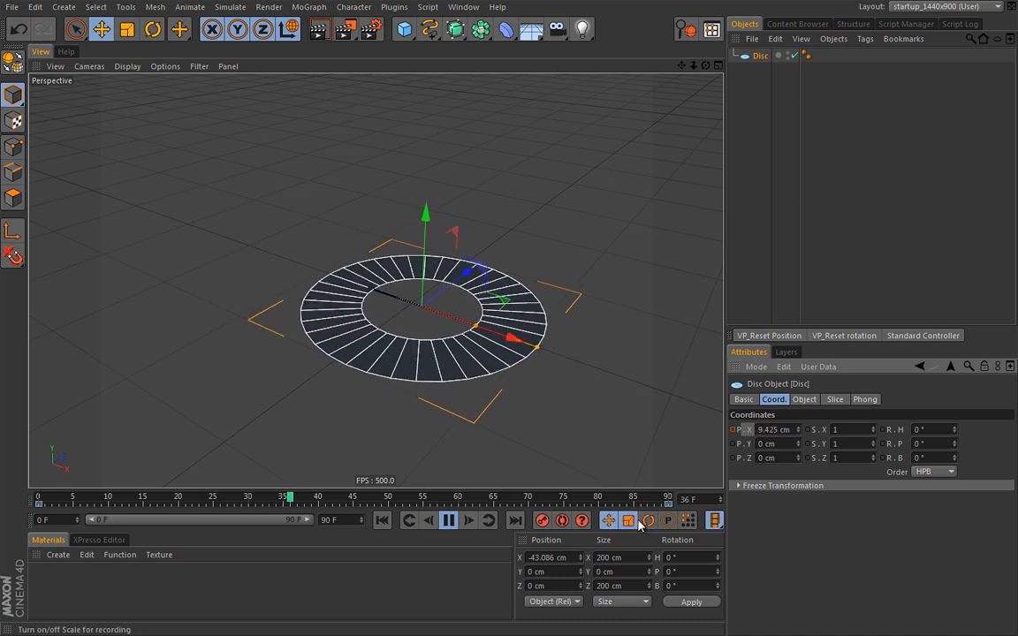
pyautogui.click(448, 520)
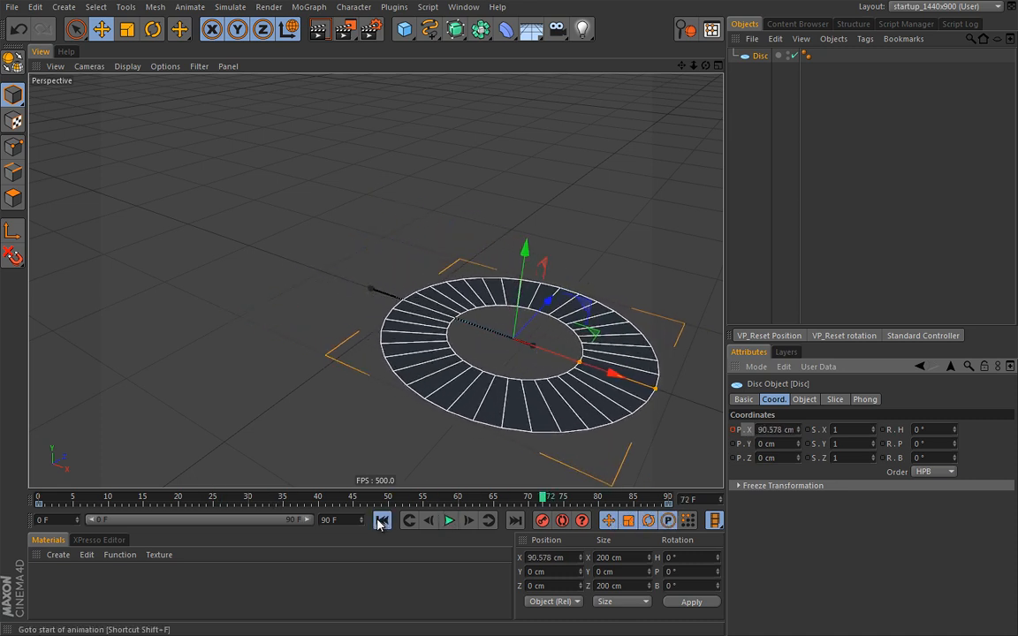
pyautogui.click(382, 521)
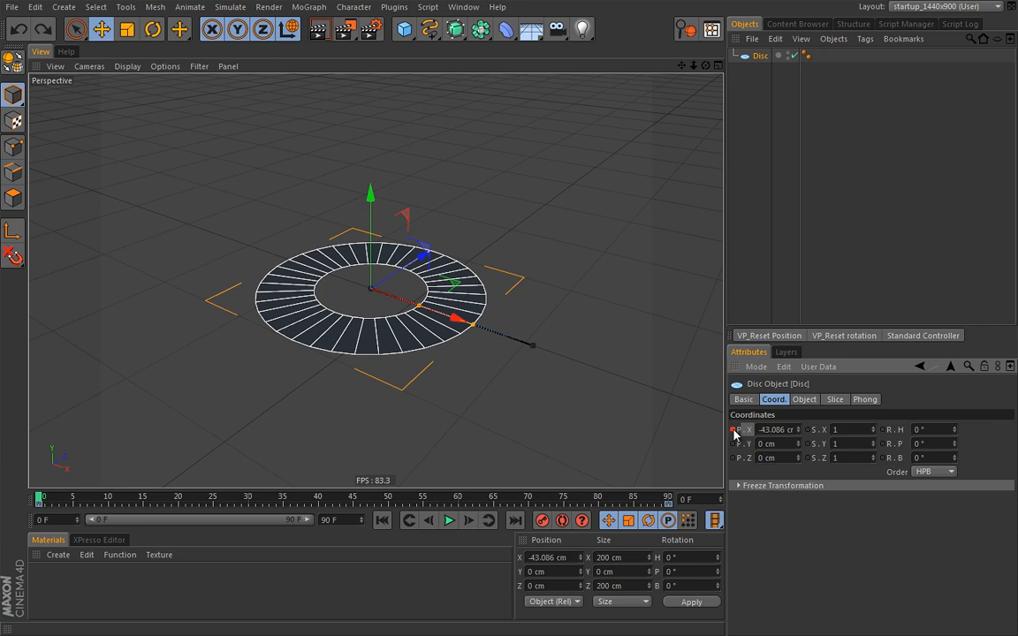
# Scrub the slide to frame 49, then delete the Position X track, leaving X at 39.913 cm
pyautogui.moveTo(40, 500); pyautogui.dragTo(387, 504)
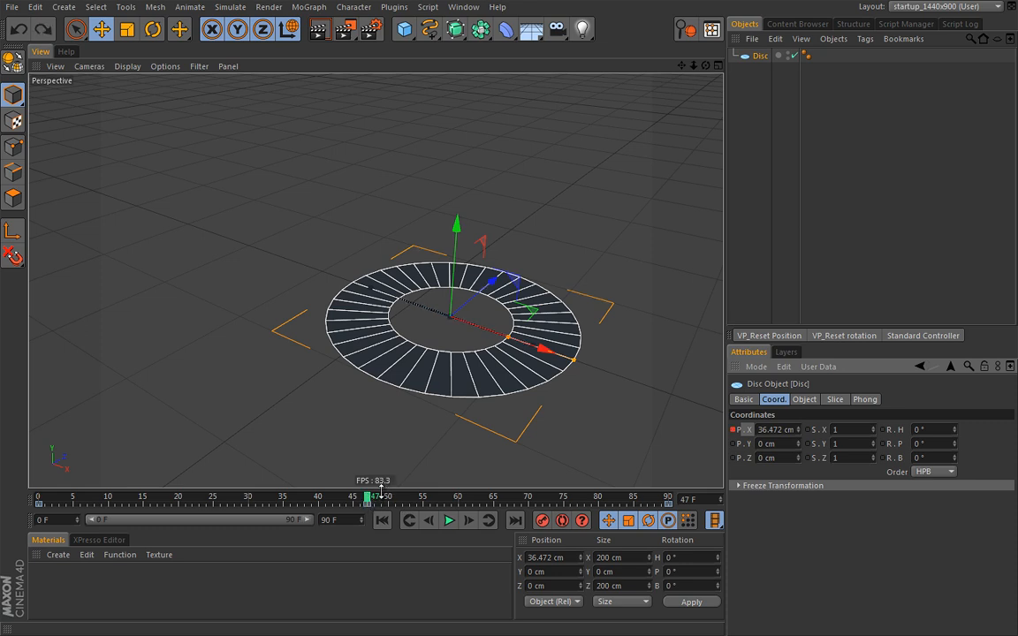
pyautogui.moveTo(371, 501); pyautogui.dragTo(480, 501)
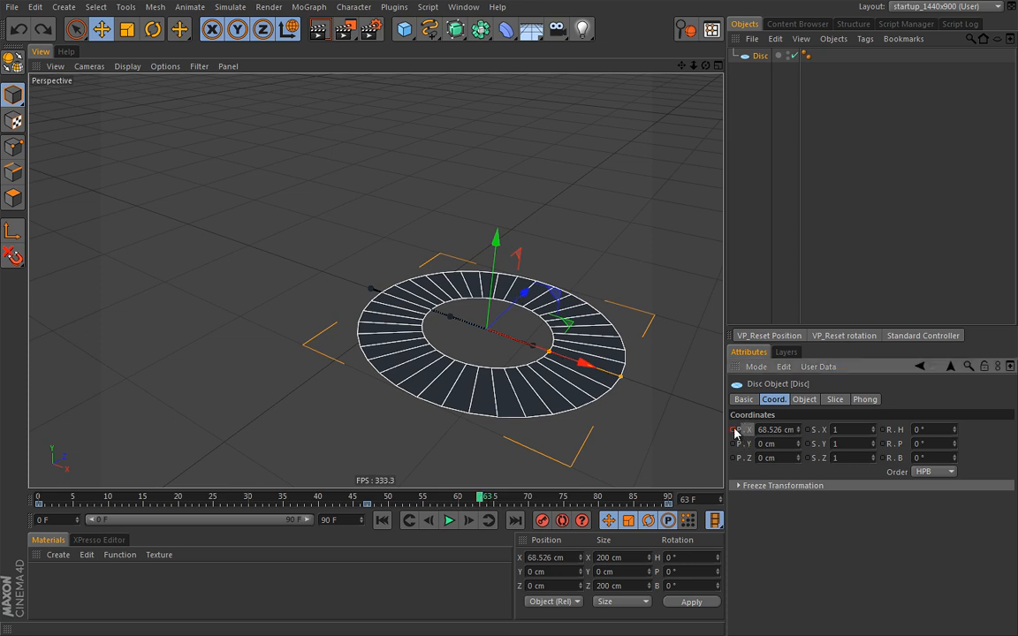
pyautogui.moveTo(442, 500); pyautogui.dragTo(369, 495)
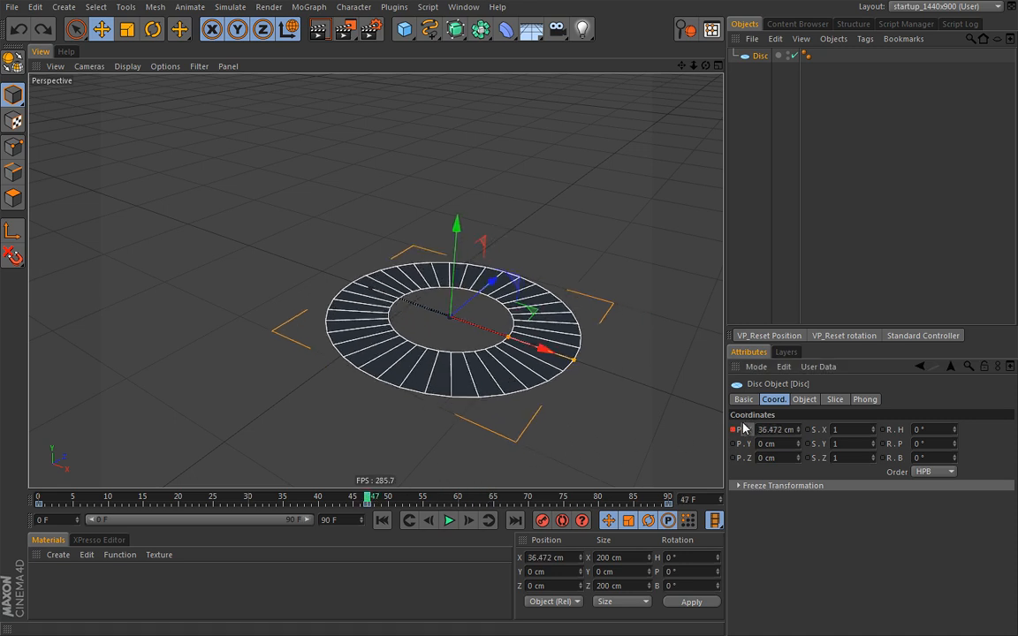
pyautogui.click(382, 499)
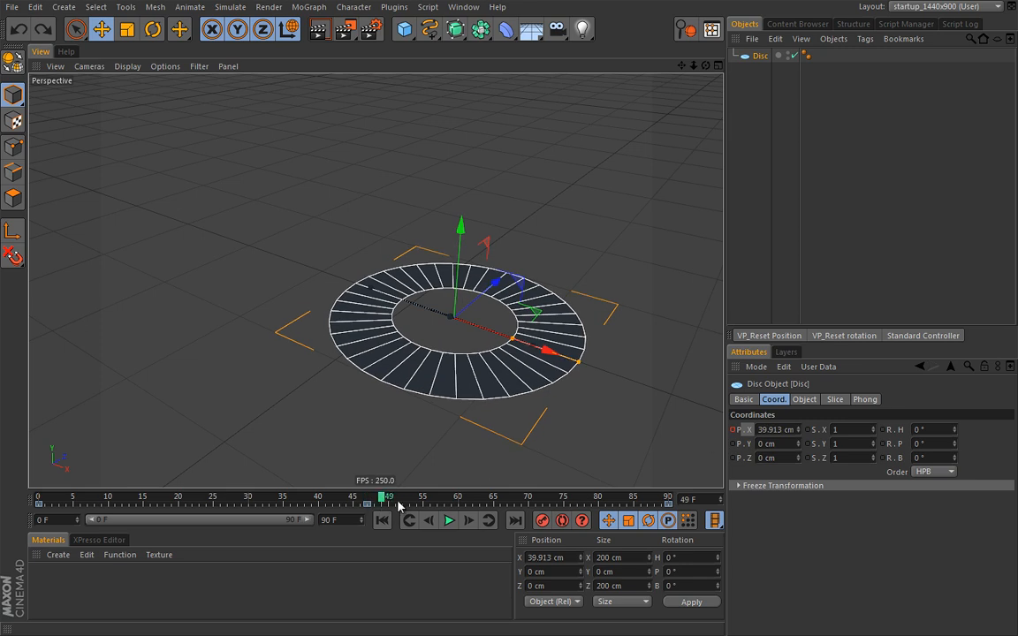
pyautogui.keyDown('ctrl'); pyautogui.keyDown('shift'); pyautogui.click(735, 431); pyautogui.keyUp('shift'); pyautogui.keyUp('ctrl')
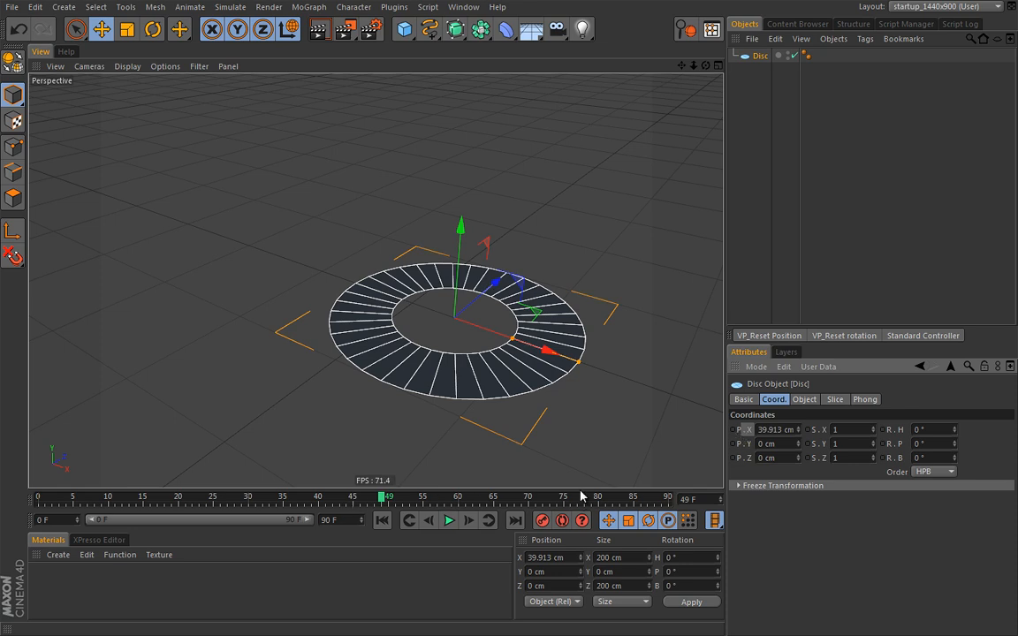
# Check the Position X Animation submenu, return to frame 0, and open the Character menu
pyautogui.rightClick(748, 430)
pyautogui.moveTo(758, 439)
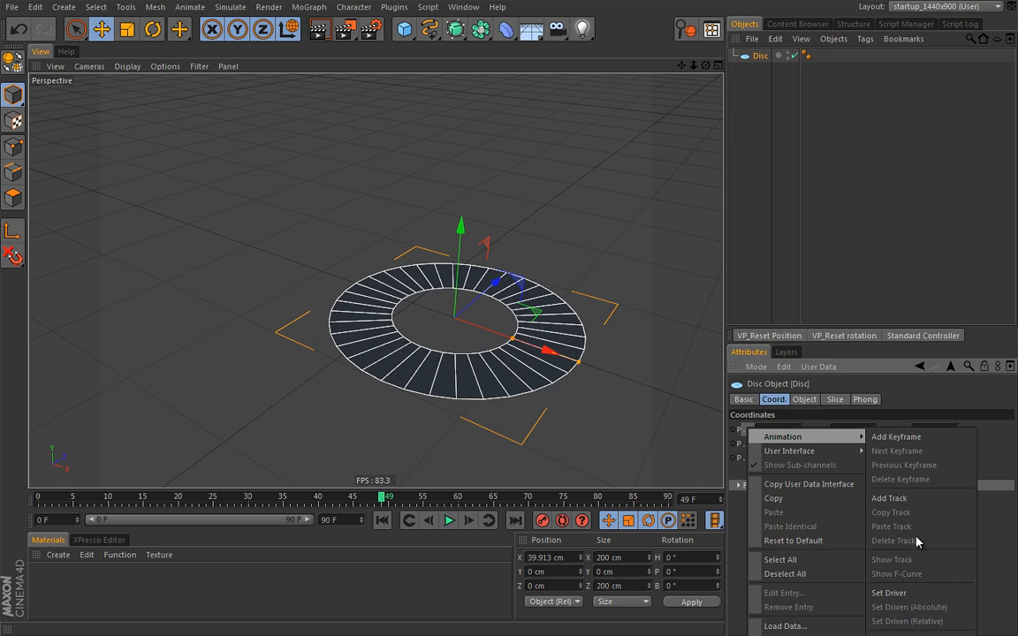
pyautogui.click(999, 536)
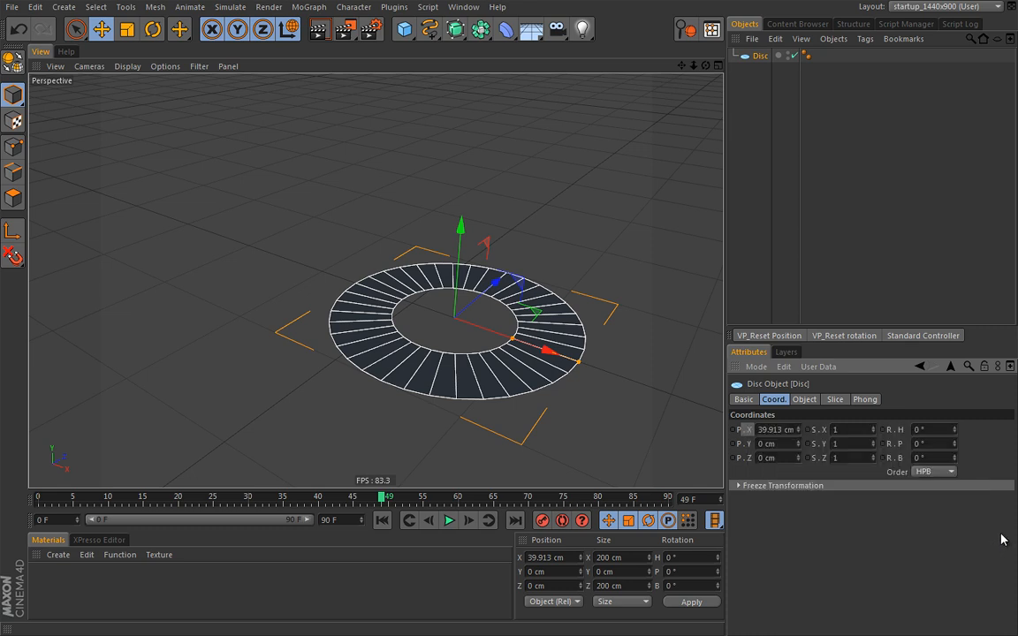
pyautogui.click(382, 521)
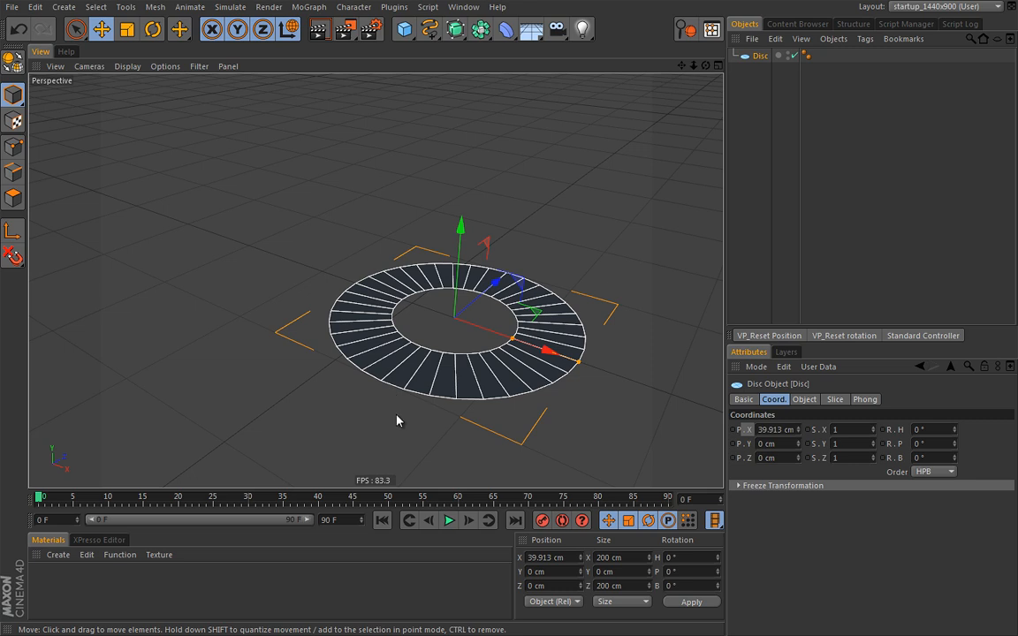
pyautogui.click(353, 7)
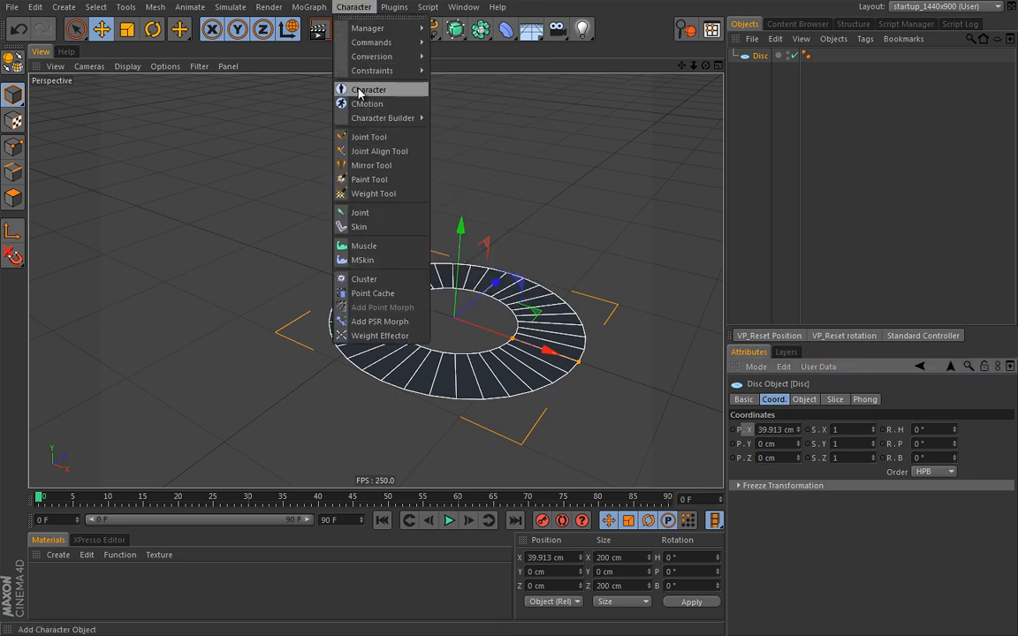